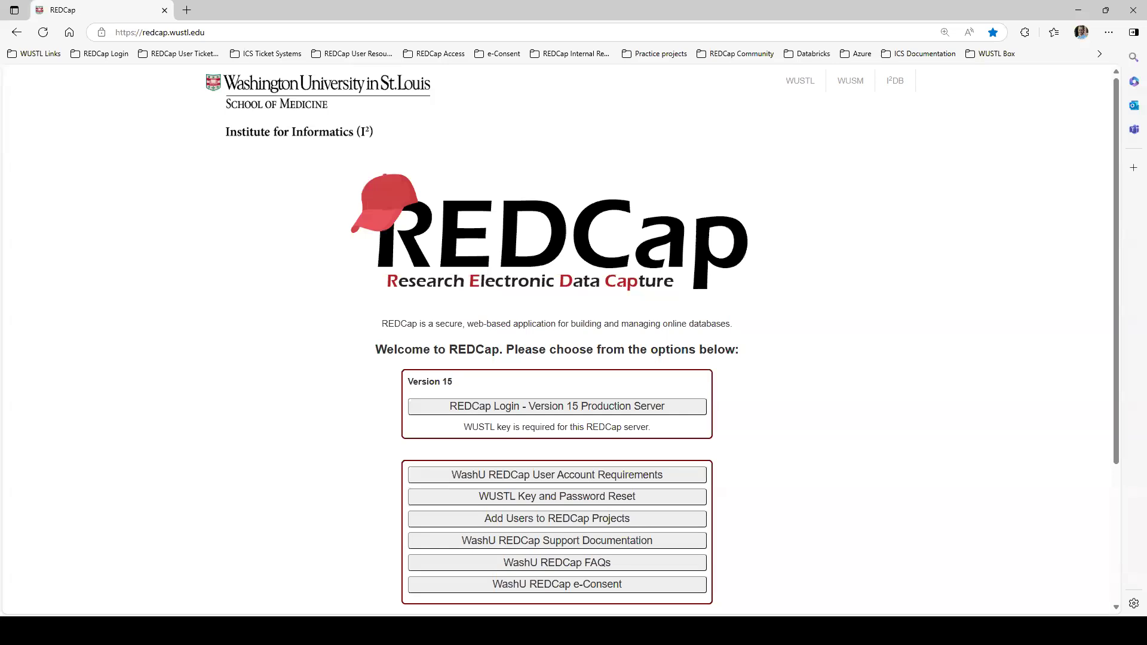
Start a new project on the REDCap production server, titled Data Import Demo 7-25-2025 with the purpose Practice / Just for fun
{"action": "left_click", "coordinate": [537, 408]}
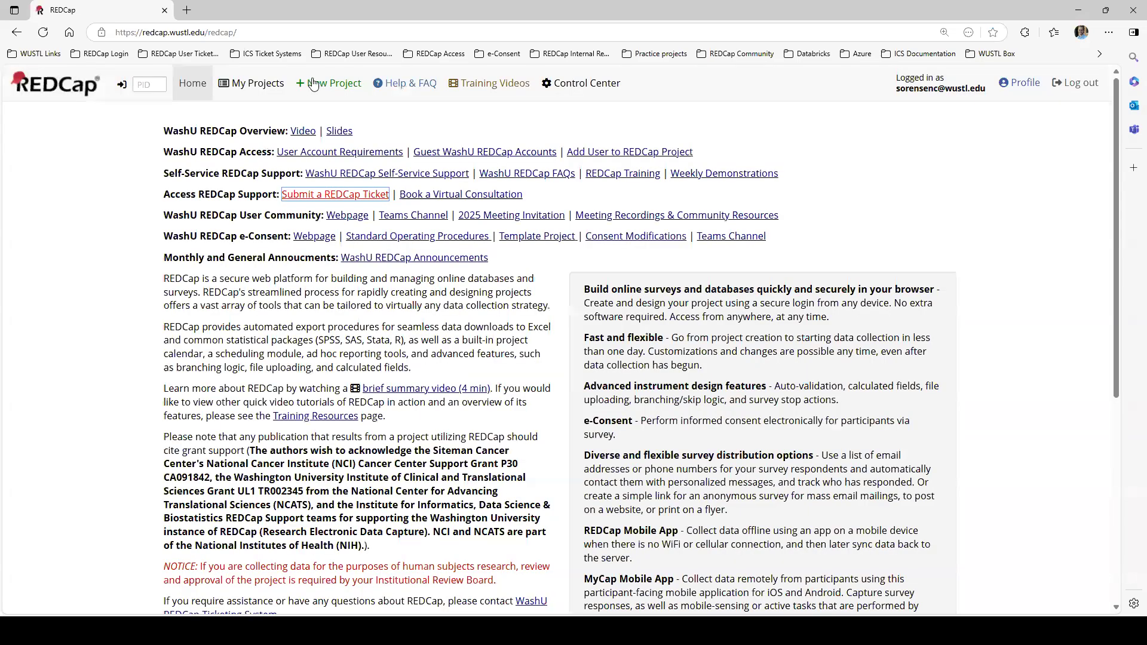
{"action": "left_click", "coordinate": [316, 86]}
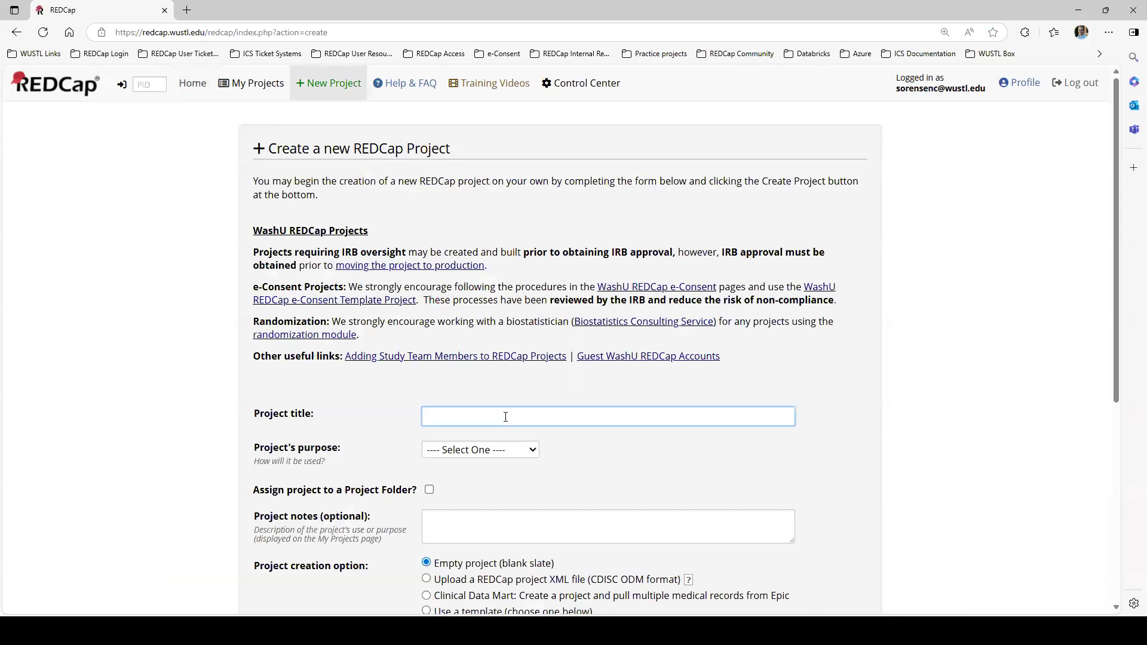
{"action": "type", "text": "Data Import Demo 7-25-2025"}
{"action": "left_click", "coordinate": [490, 450]}
{"action": "left_click", "coordinate": [497, 486]}
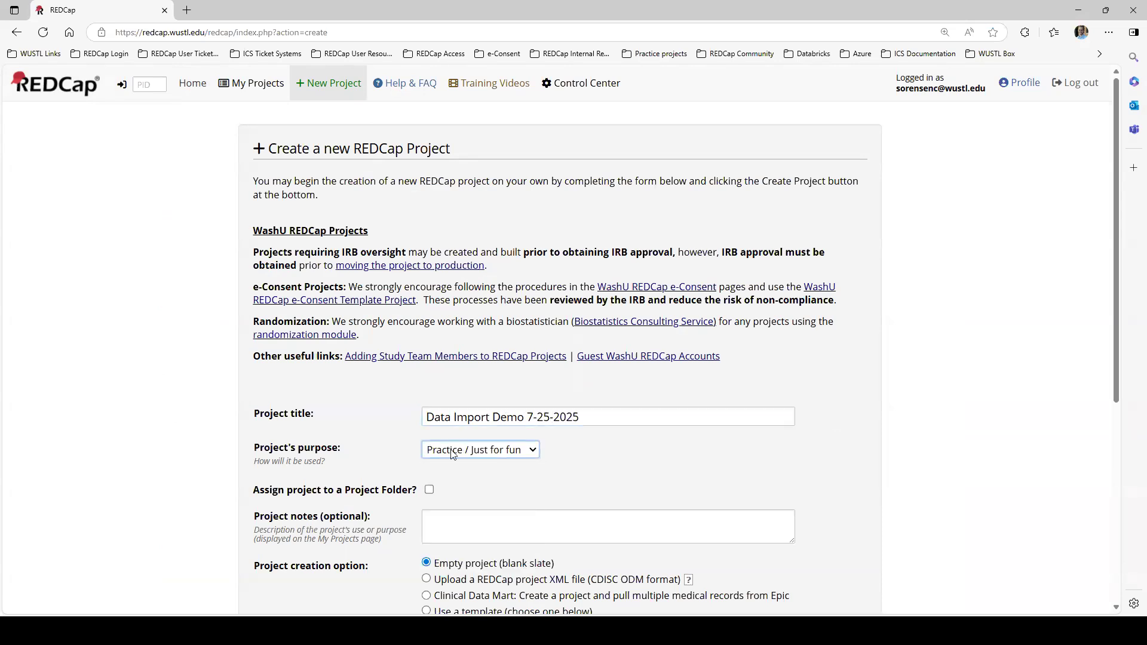
Create the project from the Classic Database template and agree to the development-status notice
{"action": "scroll", "coordinate": [421, 436], "scroll_direction": "down", "scroll_amount": 3}
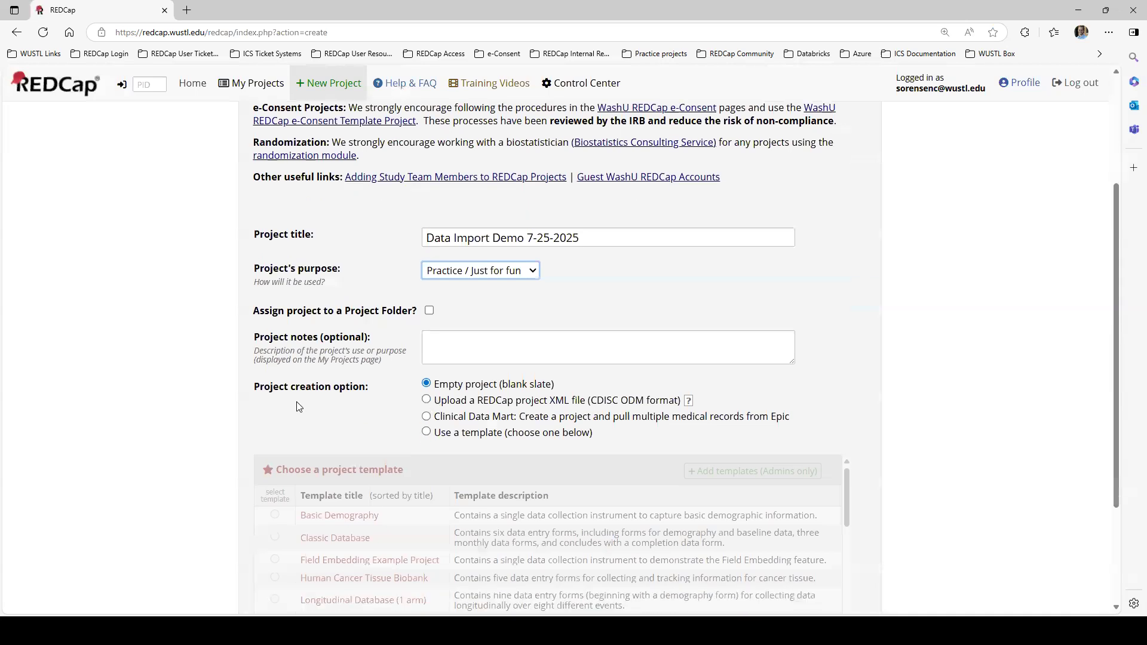
{"action": "left_click", "coordinate": [294, 455]}
{"action": "scroll", "coordinate": [289, 469], "scroll_direction": "down", "scroll_amount": 1}
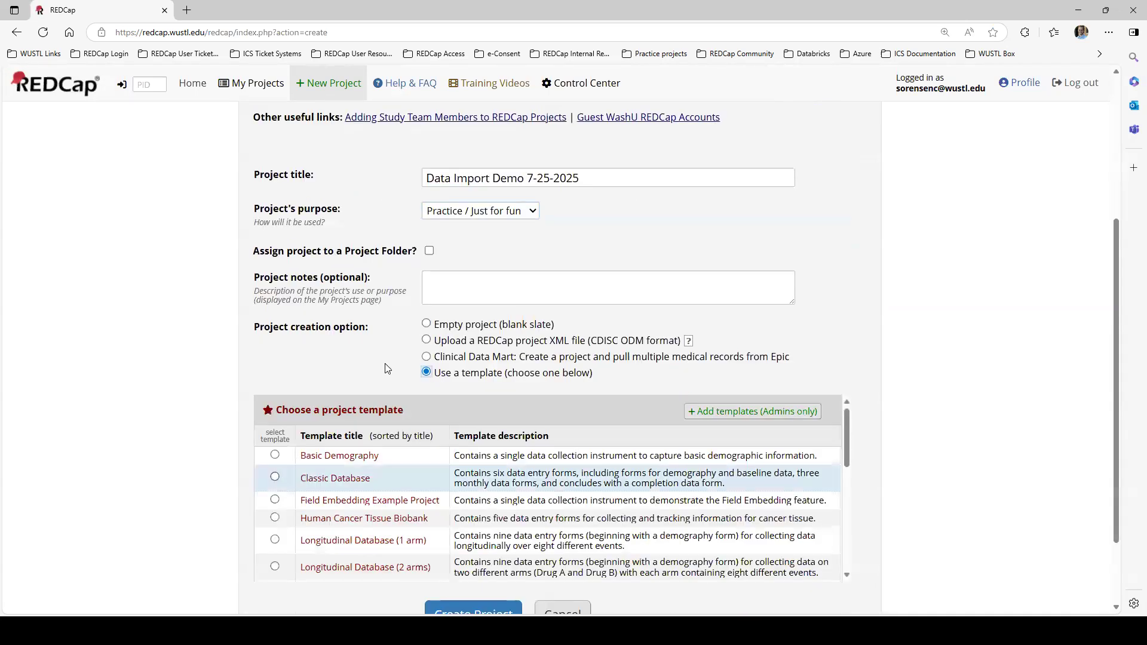
{"action": "left_click", "coordinate": [274, 477]}
{"action": "scroll", "coordinate": [488, 529], "scroll_direction": "down", "scroll_amount": 2}
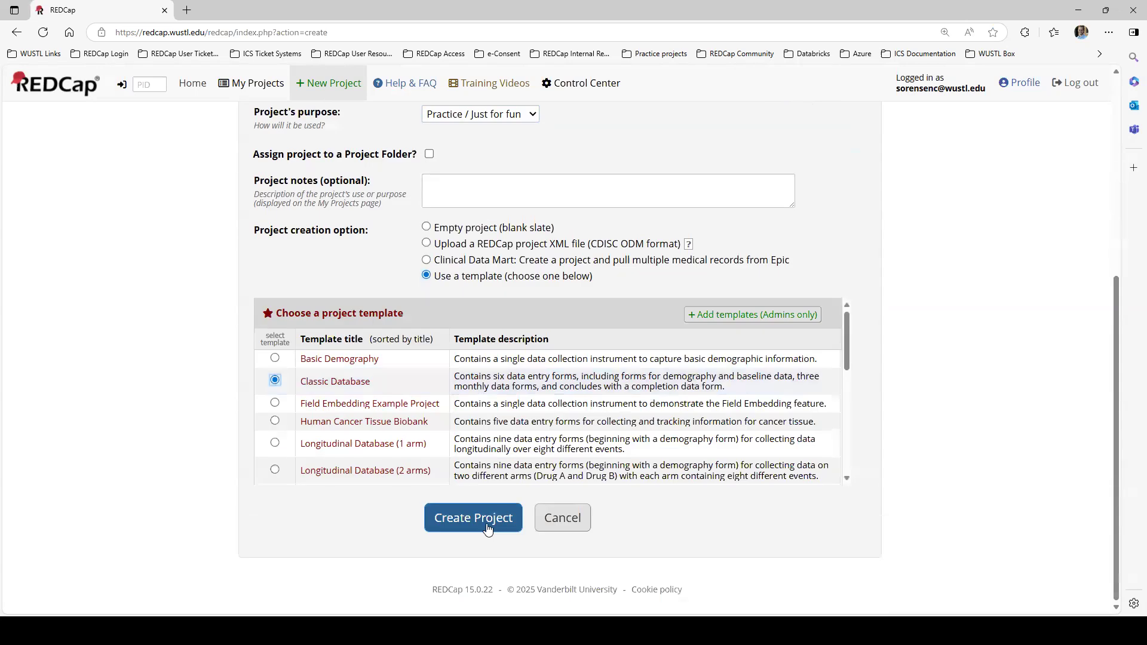
{"action": "left_click", "coordinate": [487, 529]}
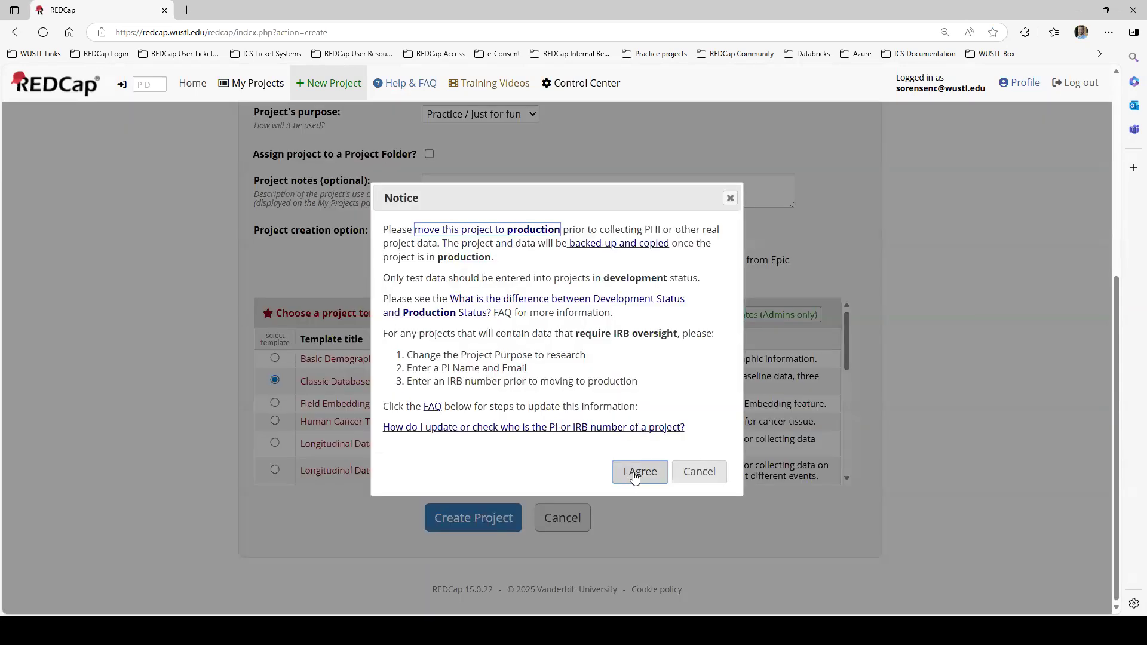
{"action": "left_click", "coordinate": [634, 472]}
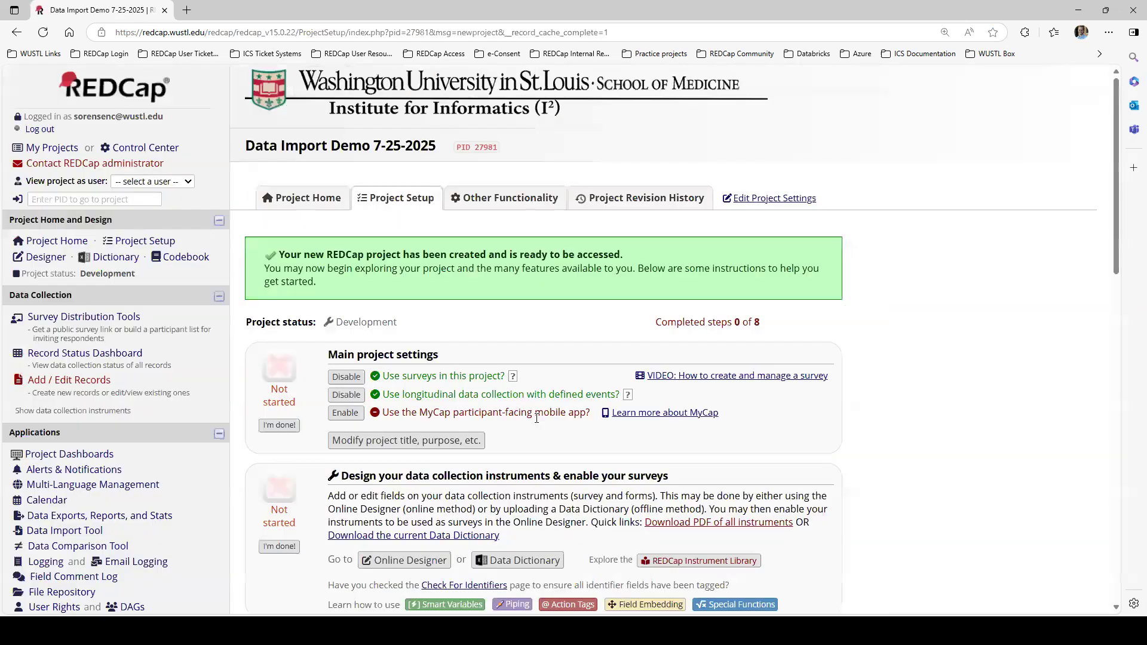
View the project's instrument list in the Online Designer and download the CSV template from the Data Import Tool
{"action": "left_click", "coordinate": [412, 560]}
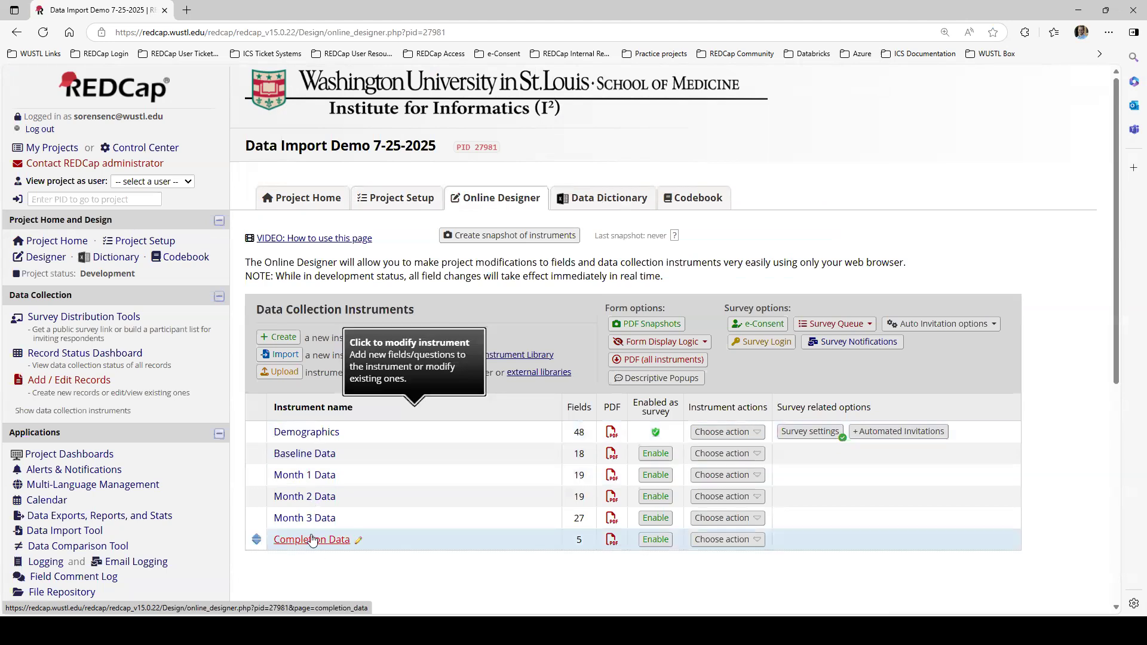
{"action": "left_click", "coordinate": [99, 531]}
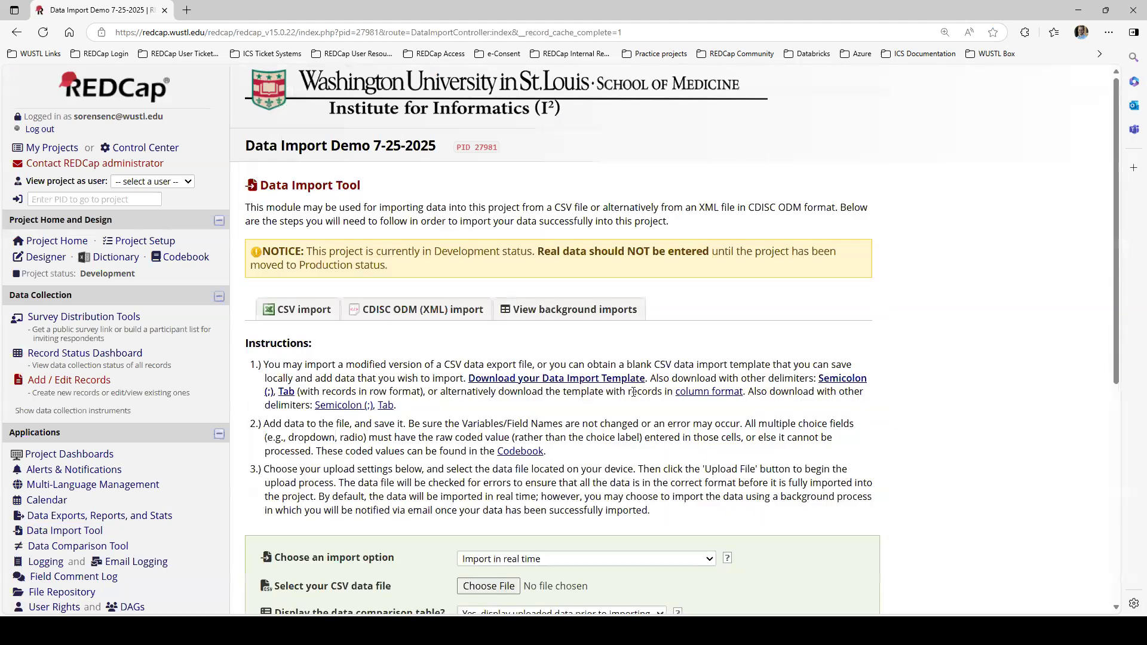
{"action": "scroll", "coordinate": [554, 332], "scroll_direction": "down", "scroll_amount": 1}
{"action": "left_click", "coordinate": [564, 321]}
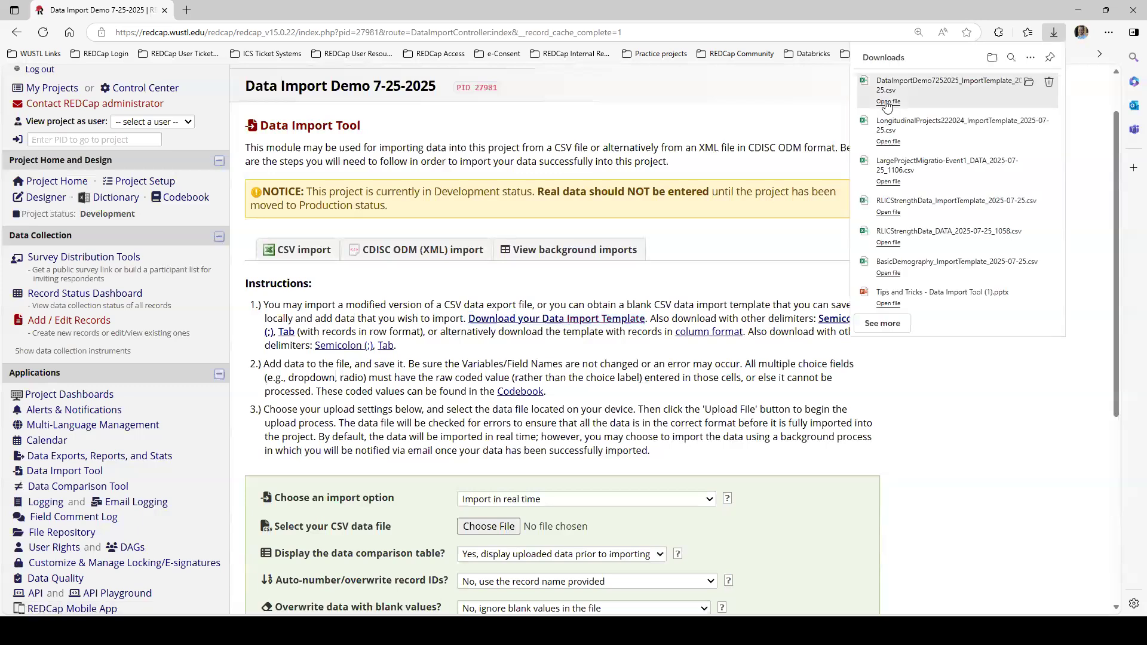
Open the downloaded DataImportDemo7252025 import template in Excel and maximize its window
{"action": "left_click", "coordinate": [887, 102]}
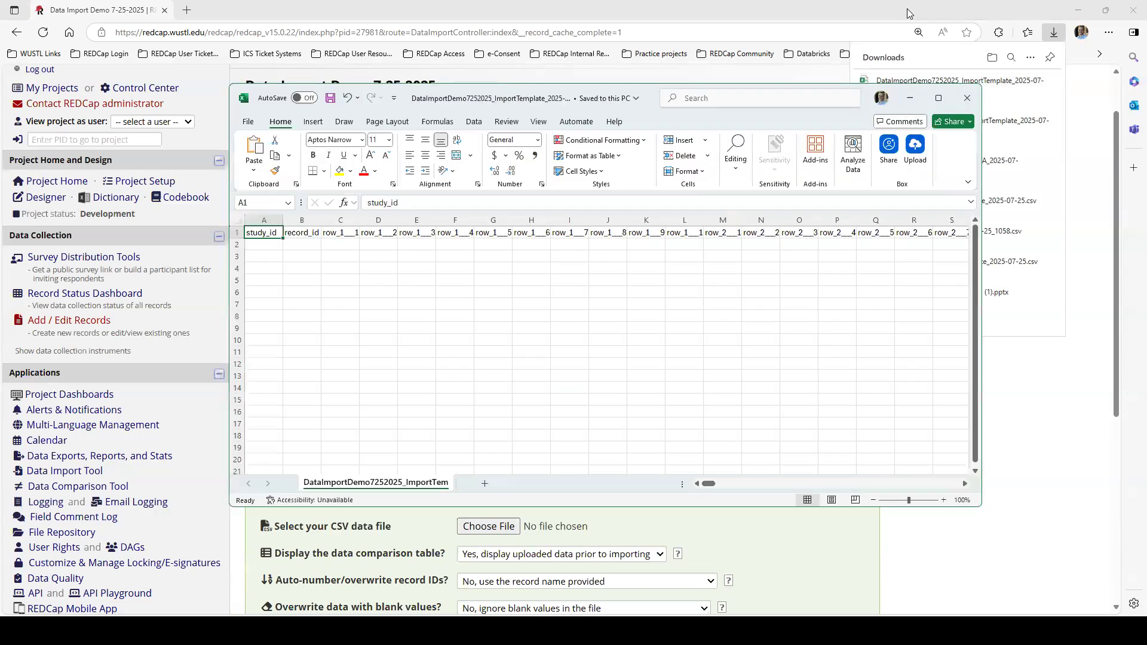
{"action": "left_click", "coordinate": [983, 227]}
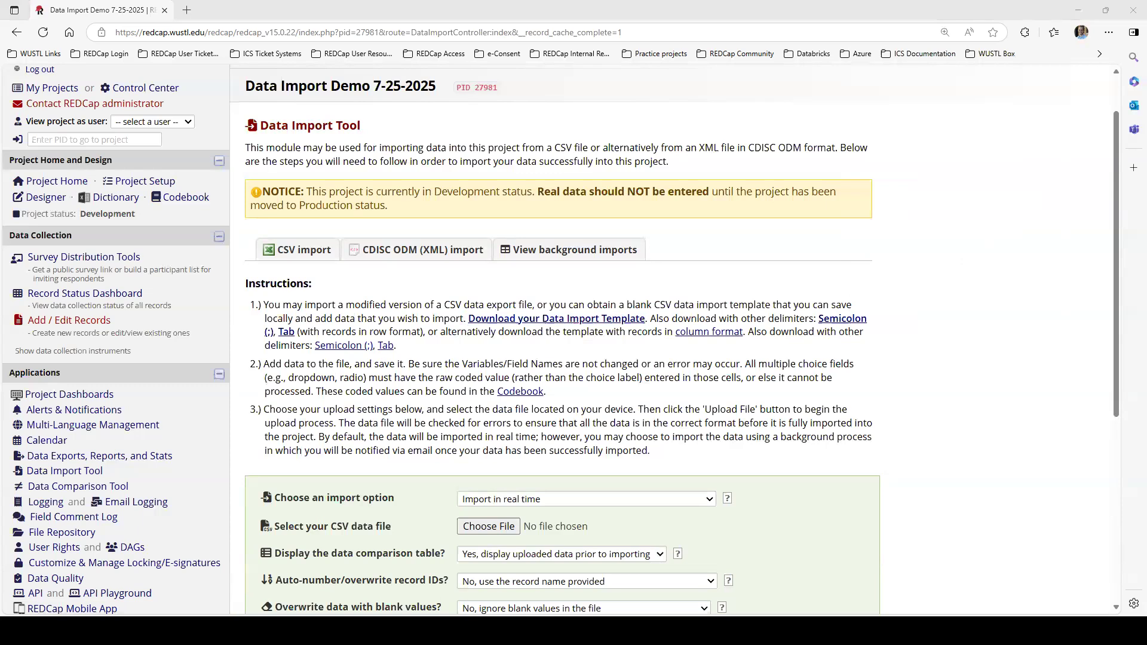
{"action": "key", "text": "alt+Tab"}
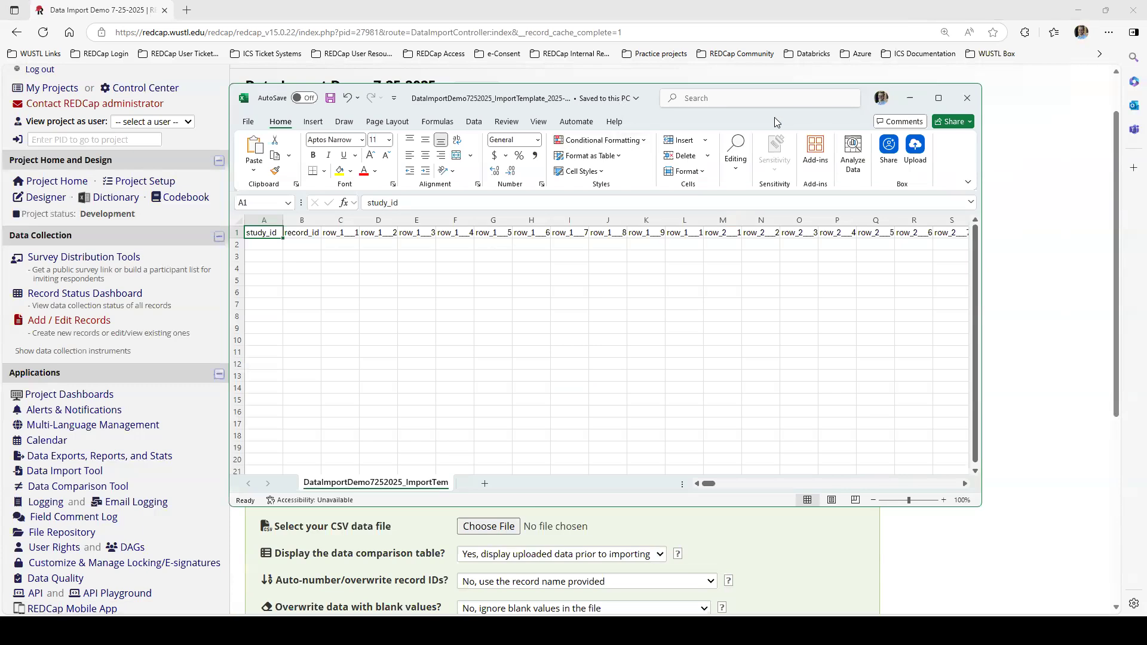
{"action": "left_click_drag", "start_coordinate": [775, 118], "coordinate": [772, 137]}
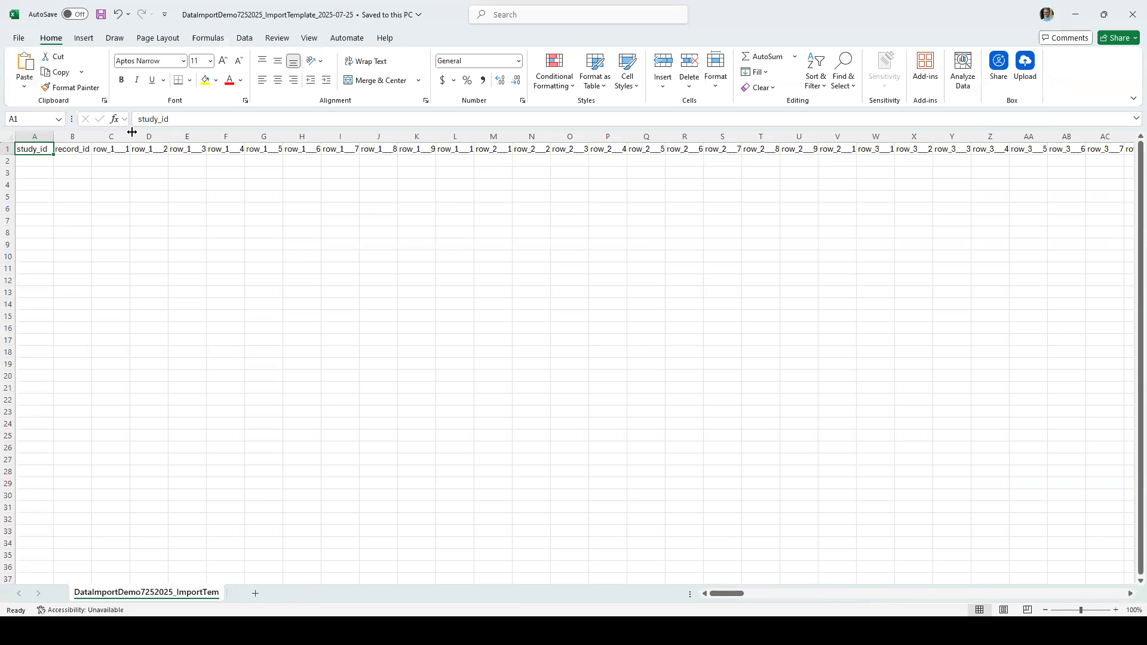
Widen columns C and D of the import template and look through the variable names across all its columns
{"action": "left_click_drag", "start_coordinate": [132, 132], "coordinate": [238, 133]}
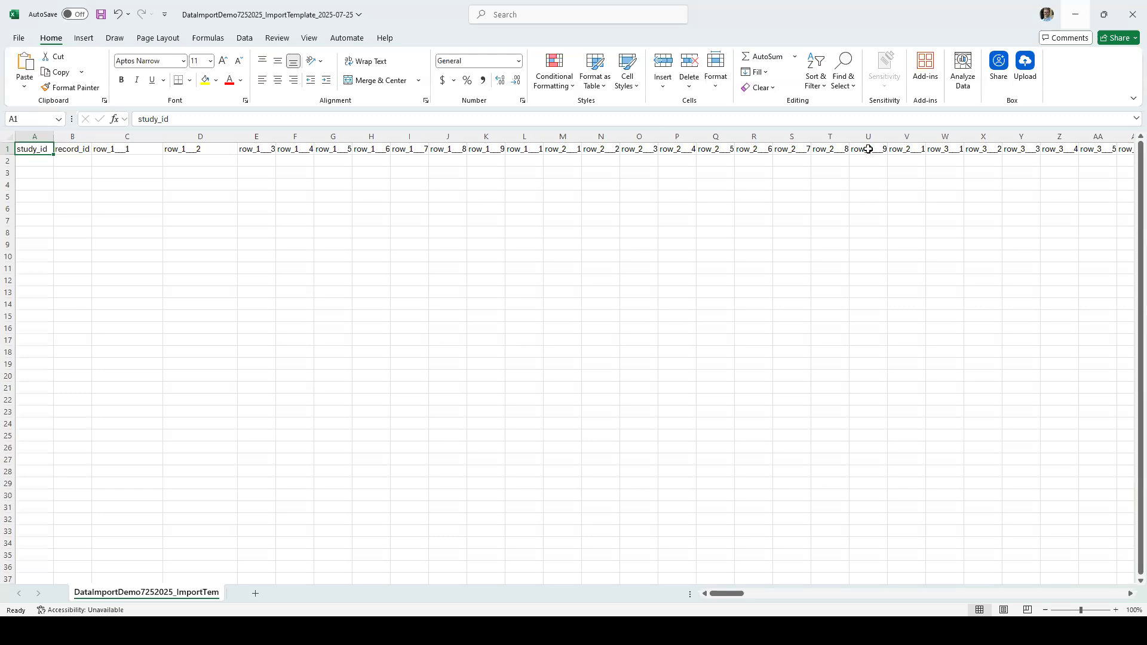
{"action": "left_click_drag", "start_coordinate": [745, 594], "coordinate": [909, 590]}
{"action": "left_click_drag", "start_coordinate": [997, 589], "coordinate": [1041, 599]}
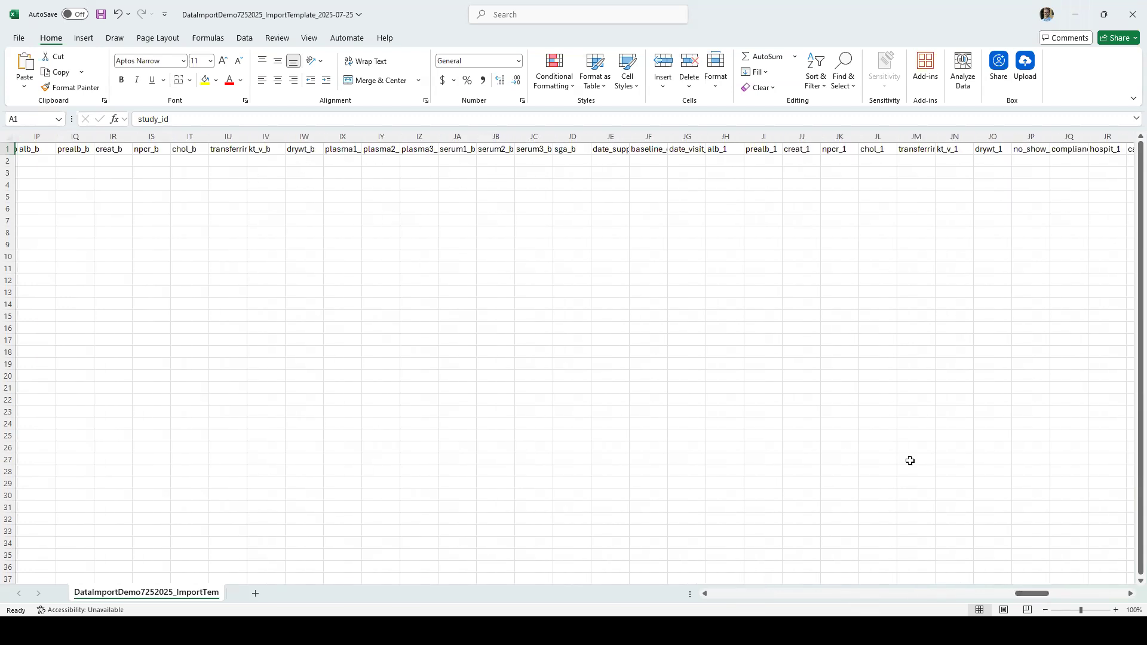
{"action": "left_click_drag", "start_coordinate": [1034, 592], "coordinate": [187, 146]}
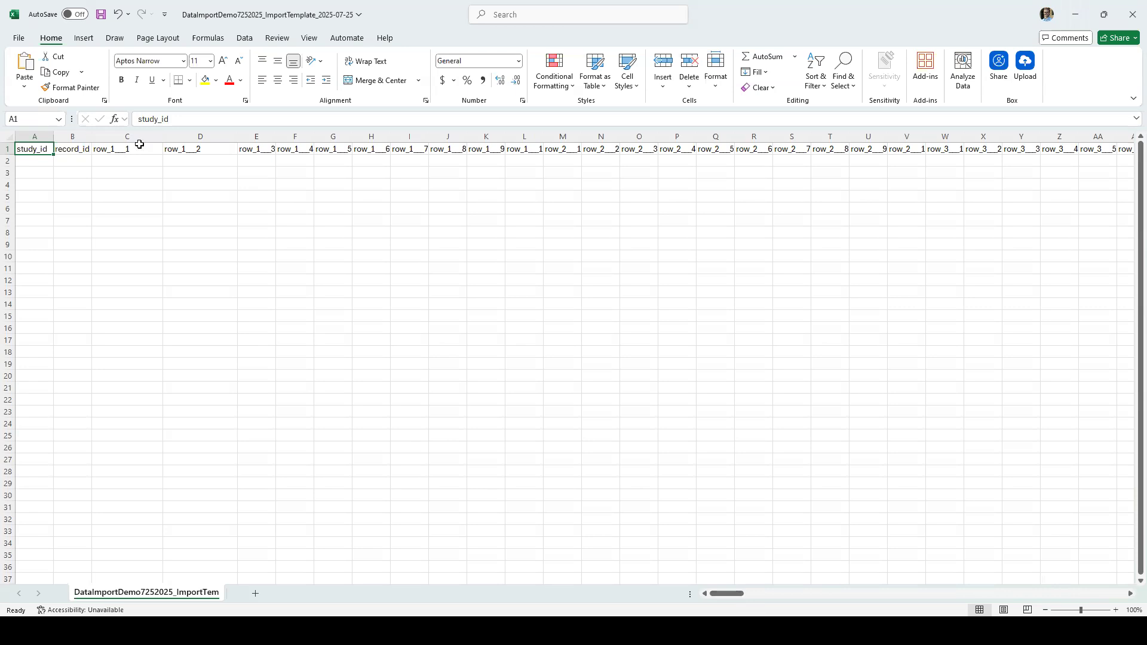
Examine the checkbox variable columns of the template and select the entire header row
{"action": "left_click", "coordinate": [123, 133]}
{"action": "left_click_drag", "start_coordinate": [341, 140], "coordinate": [500, 155]}
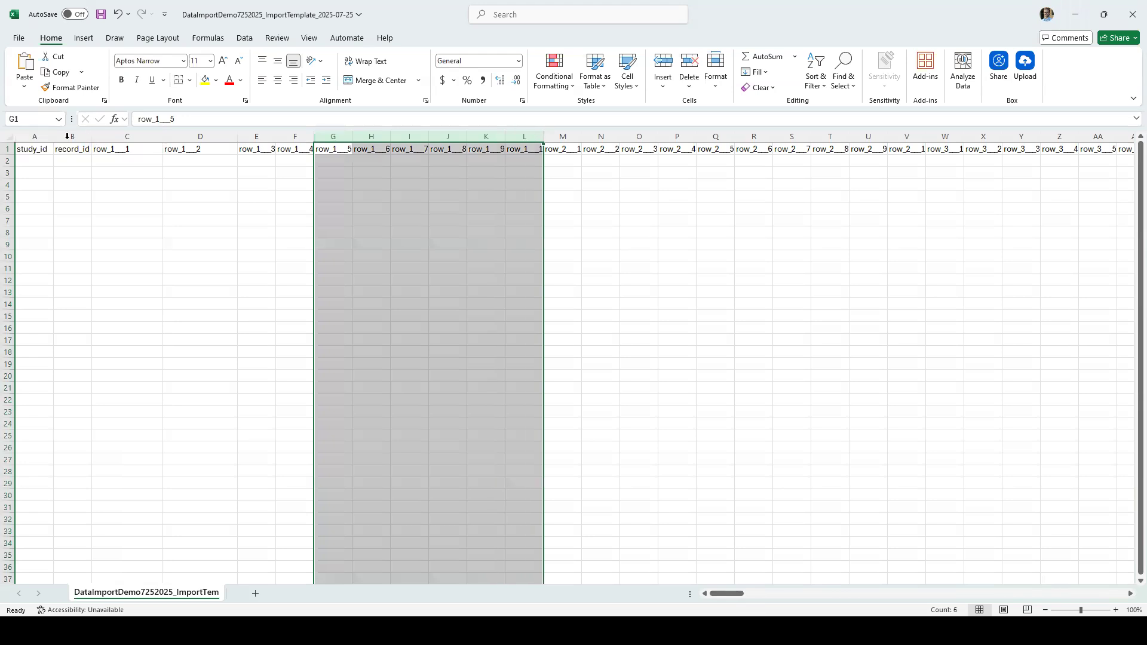
{"action": "left_click_drag", "start_coordinate": [71, 135], "coordinate": [961, 140]}
{"action": "left_click", "coordinate": [713, 149]}
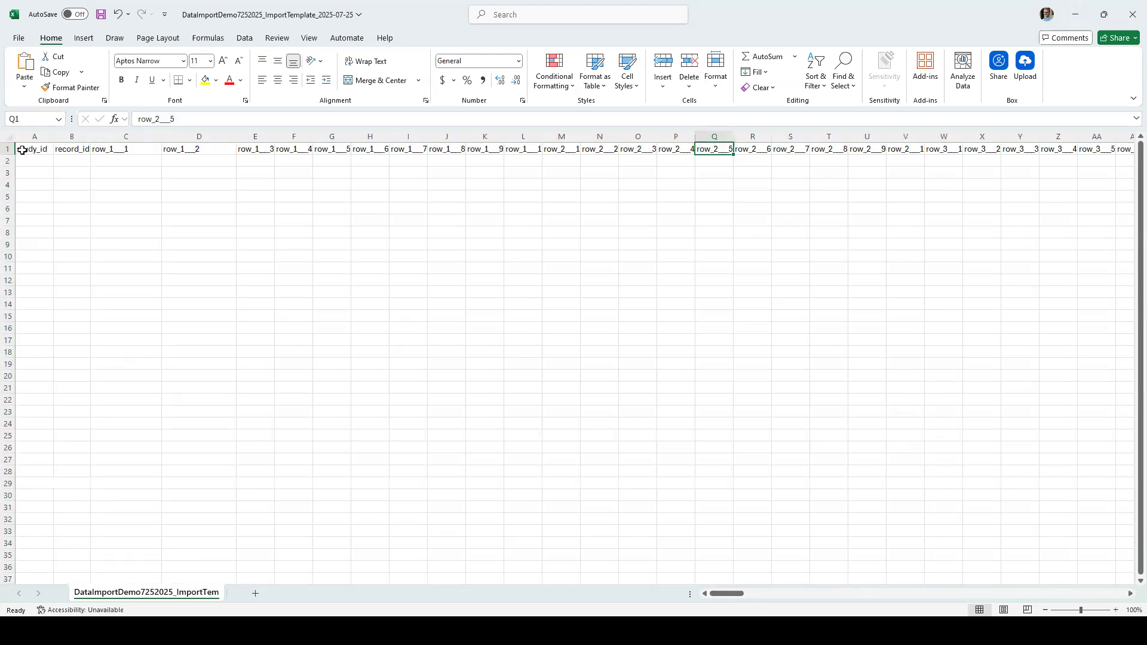
{"action": "left_click", "coordinate": [9, 149]}
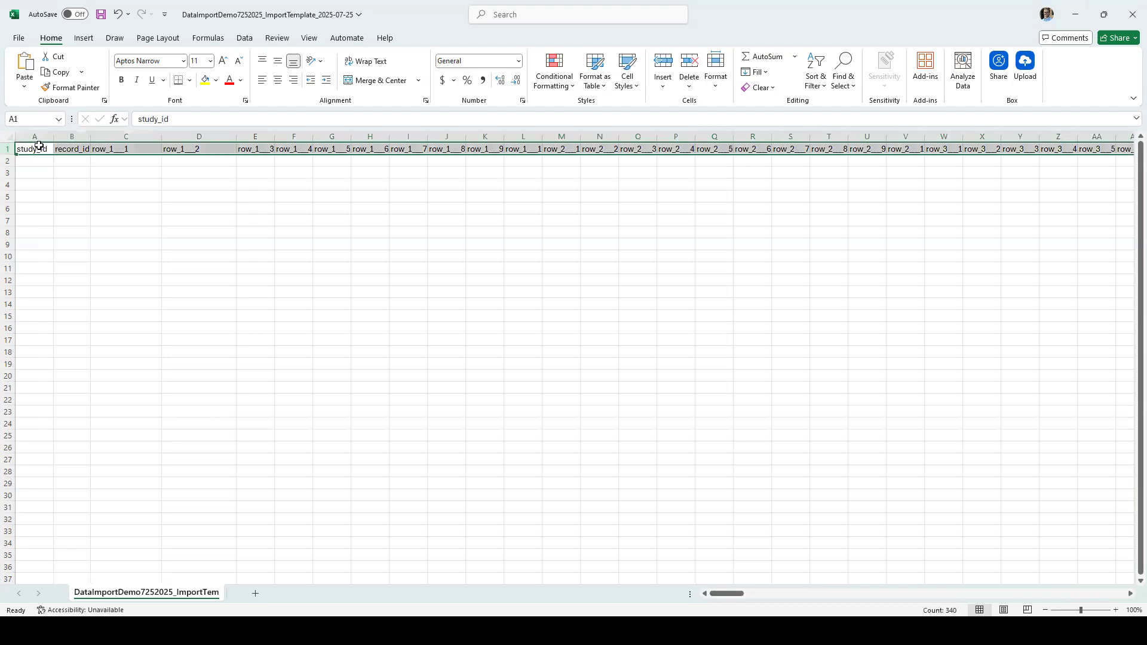
Switch back to REDCap and open the Demographics instrument in the Online Designer
{"action": "left_click", "coordinate": [1069, 12]}
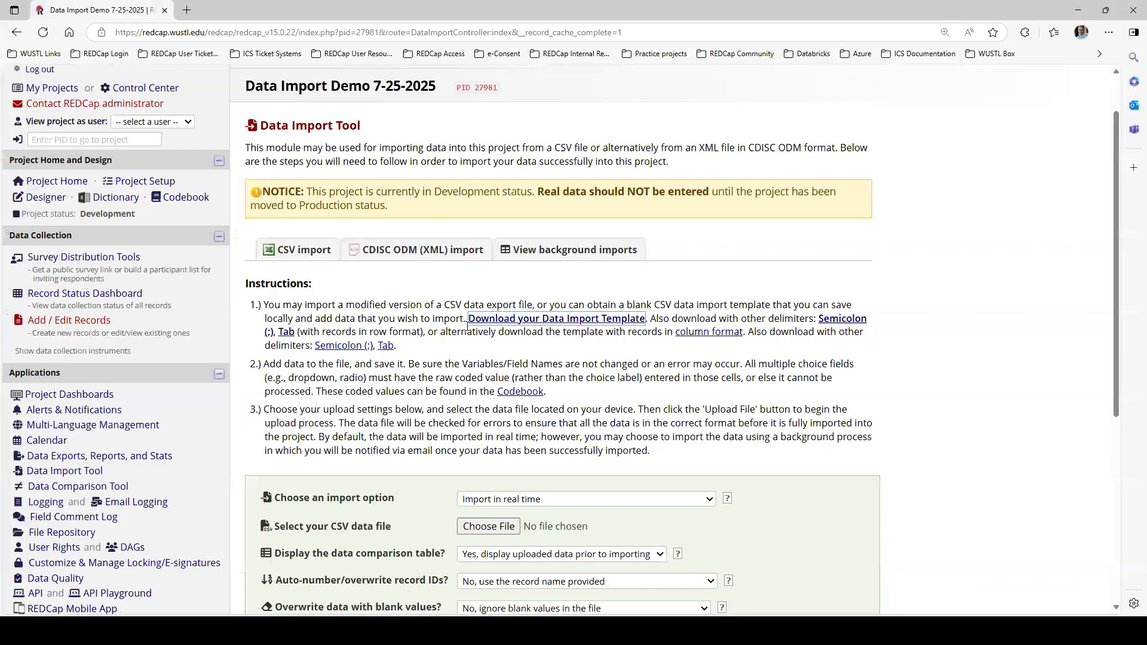
{"action": "left_click", "coordinate": [37, 198]}
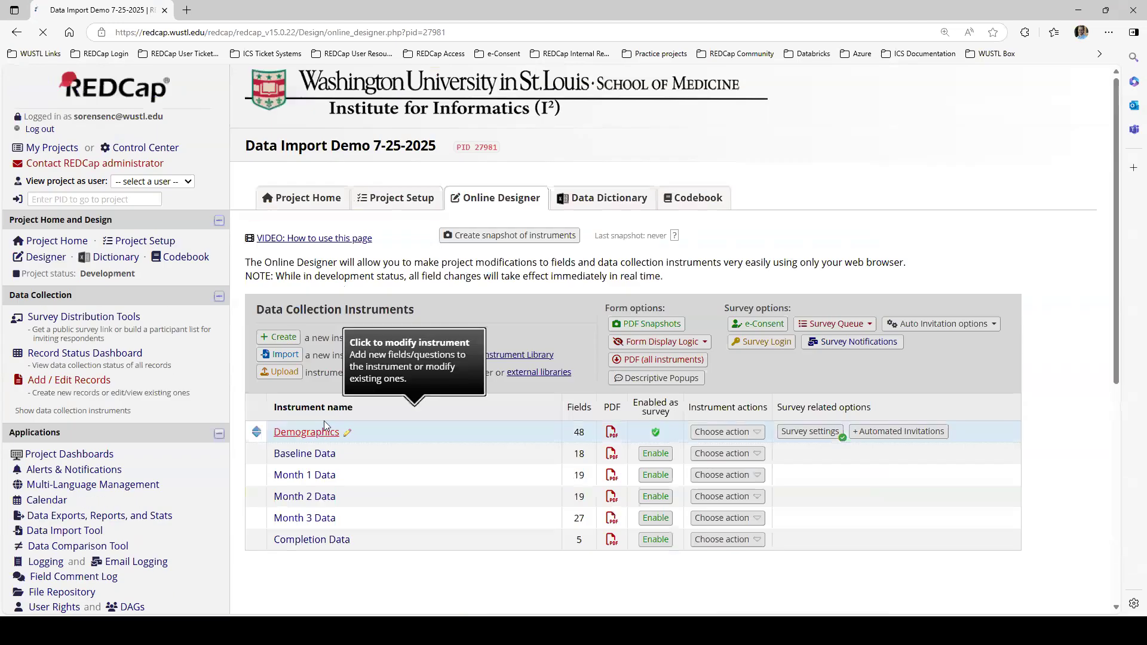
{"action": "left_click", "coordinate": [326, 432]}
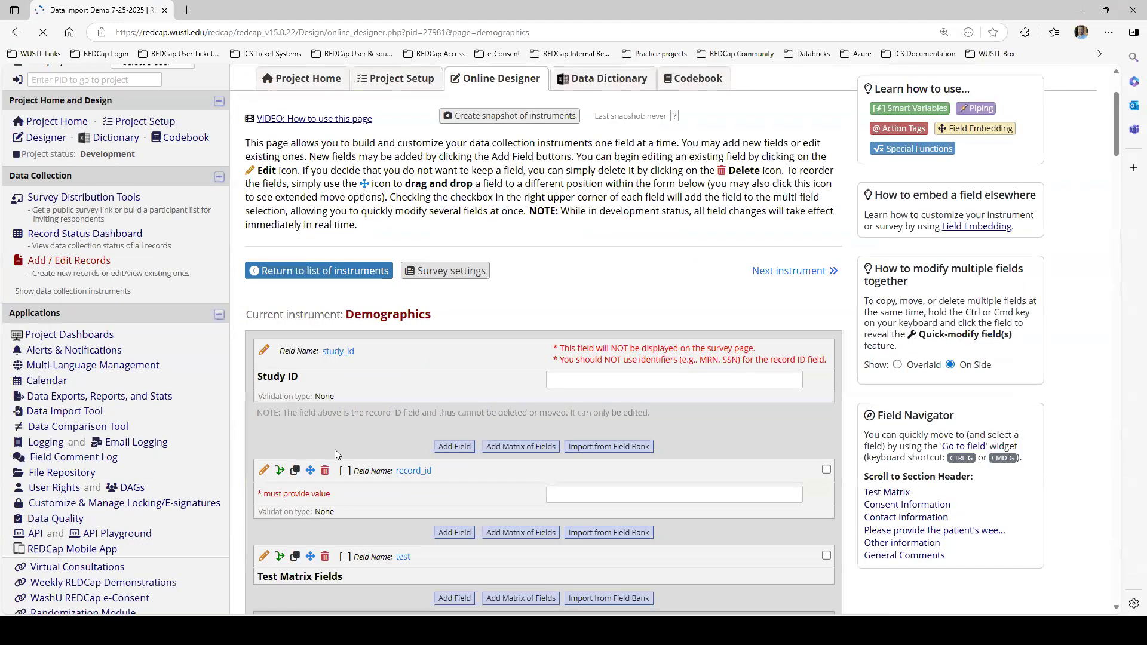
Examine the Demographics fields, from study_id and record_id through the Test Matrix rows and their ten checkbox choices
{"action": "scroll", "coordinate": [334, 308], "scroll_direction": "down", "scroll_amount": 1}
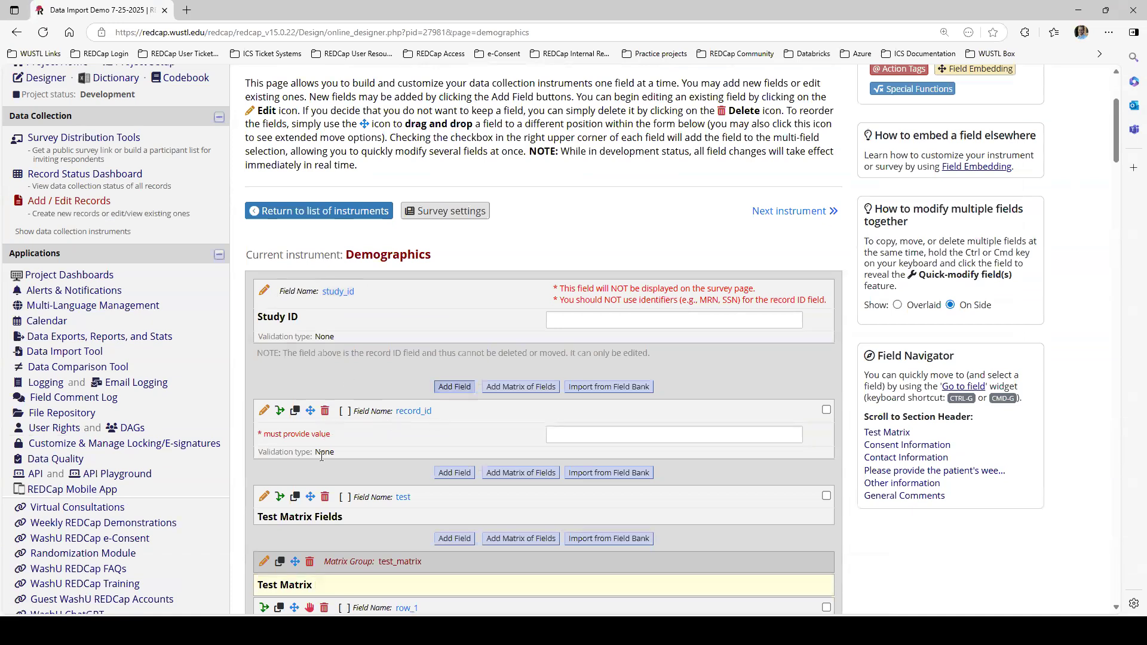
{"action": "scroll", "coordinate": [427, 418], "scroll_direction": "down", "scroll_amount": 5}
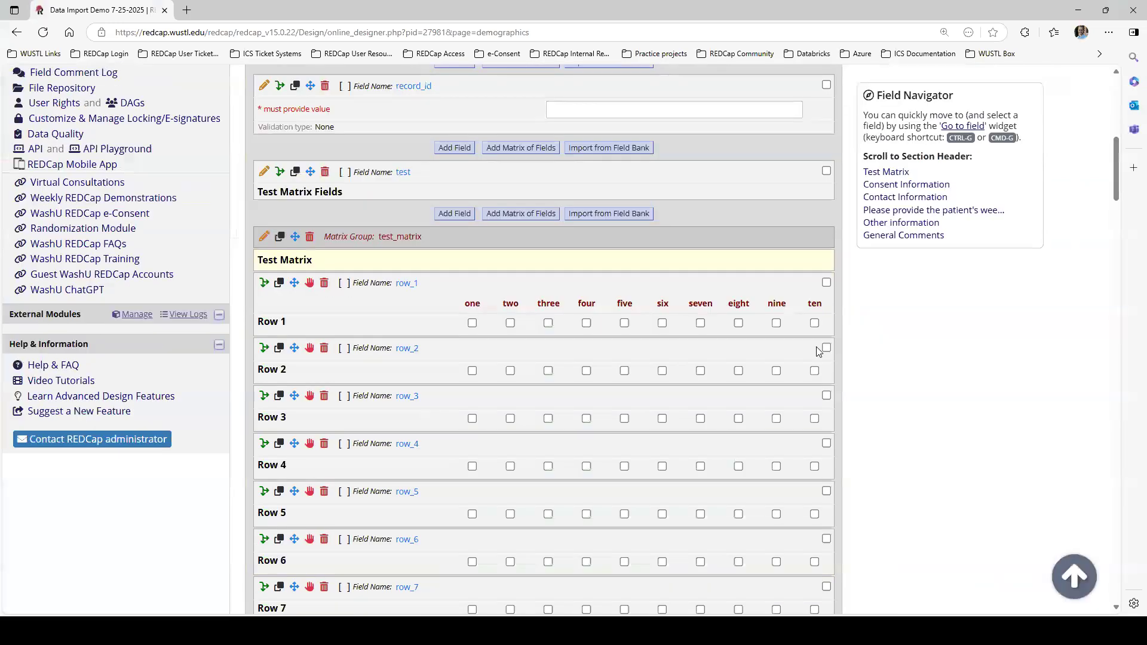
{"action": "scroll", "coordinate": [681, 340], "scroll_direction": "down", "scroll_amount": 1}
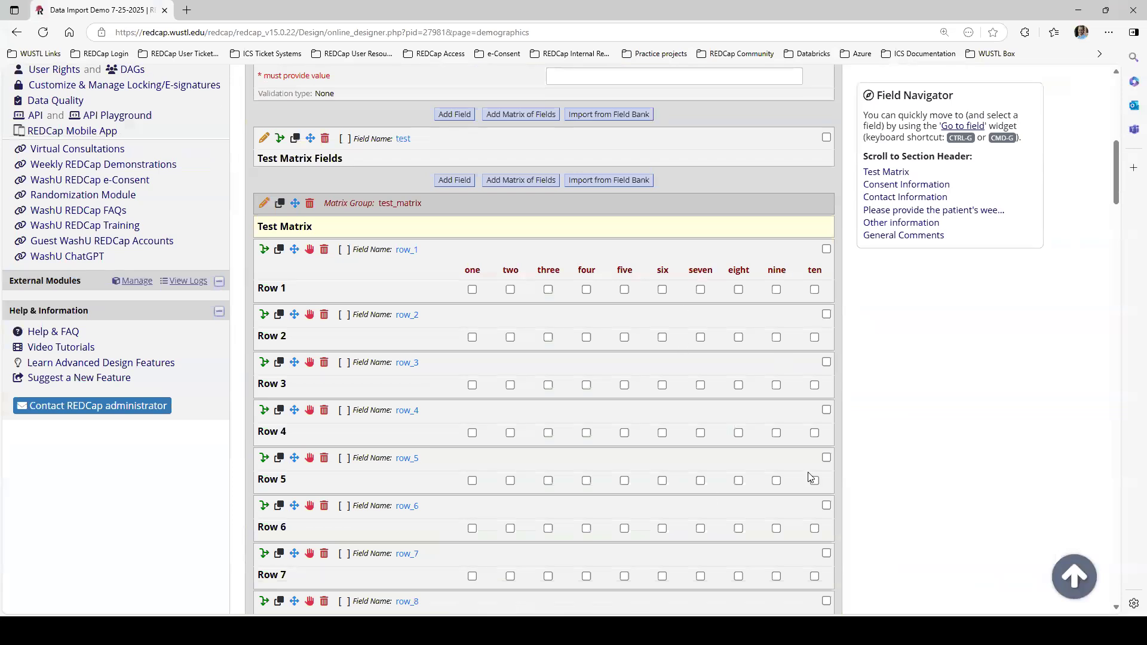
{"action": "scroll", "coordinate": [812, 475], "scroll_direction": "down", "scroll_amount": 2}
{"action": "scroll", "coordinate": [811, 475], "scroll_direction": "down", "scroll_amount": 5}
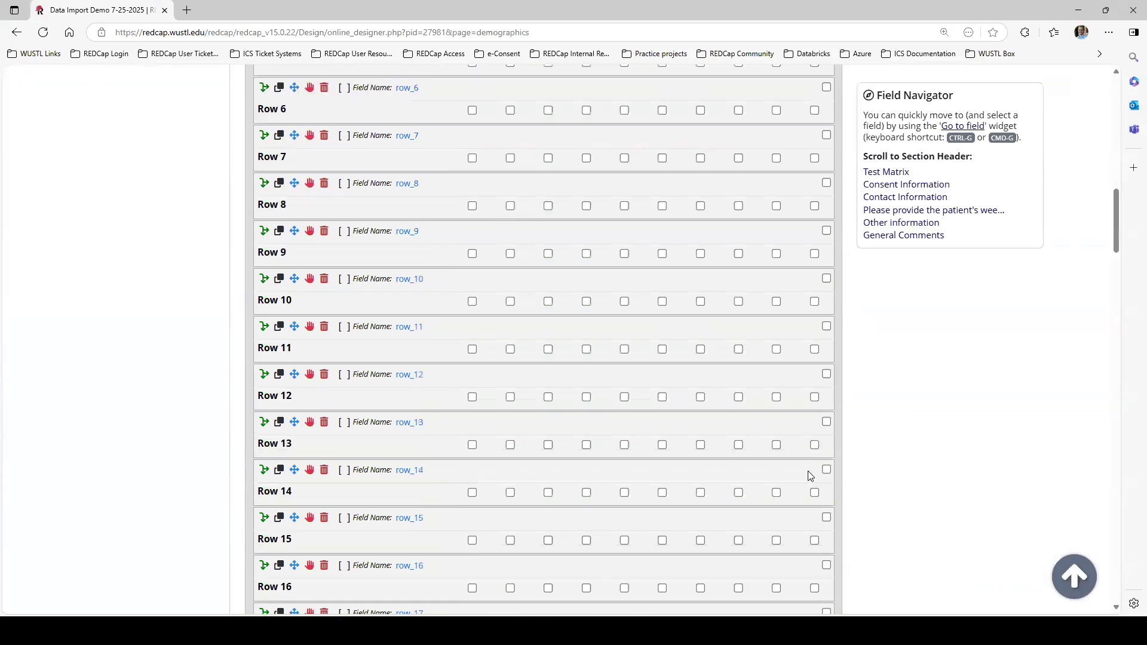
{"action": "scroll", "coordinate": [810, 476], "scroll_direction": "down", "scroll_amount": 5}
{"action": "scroll", "coordinate": [189, 373], "scroll_direction": "up", "scroll_amount": 16}
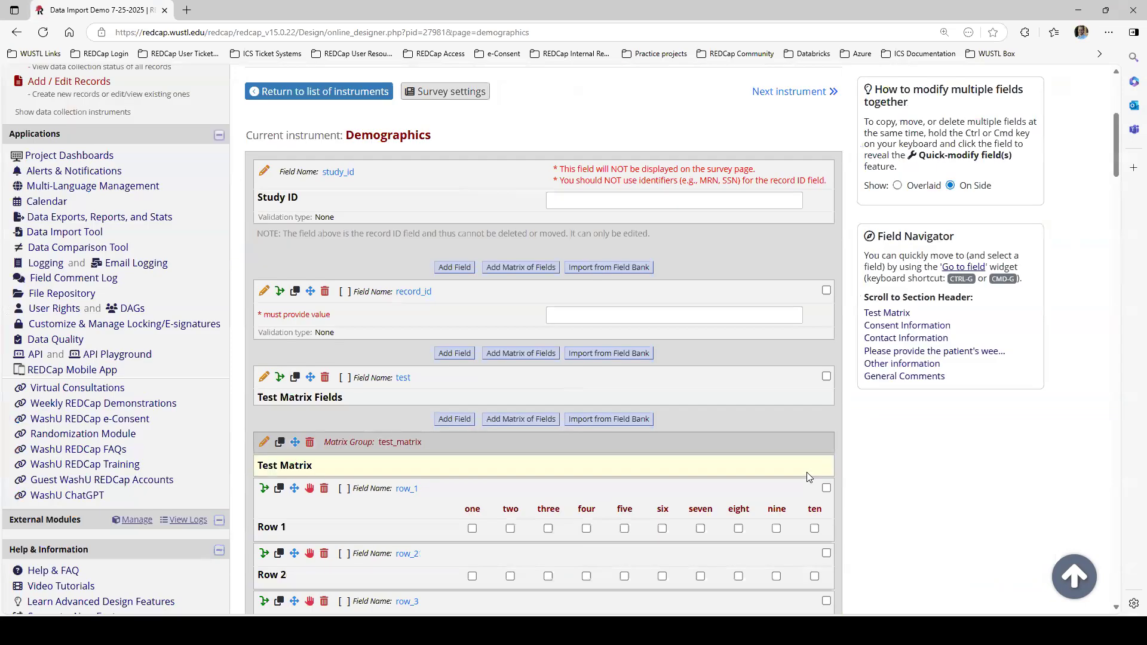
{"action": "scroll", "coordinate": [189, 373], "scroll_direction": "up", "scroll_amount": 5}
{"action": "scroll", "coordinate": [634, 550], "scroll_direction": "down", "scroll_amount": 4}
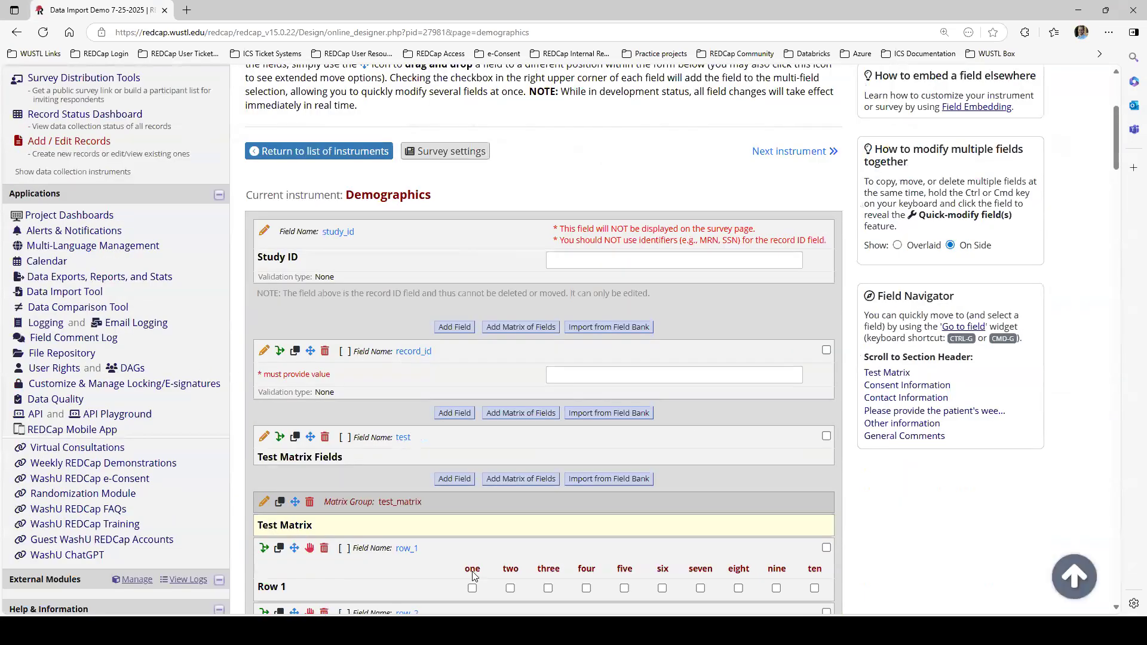
{"action": "scroll", "coordinate": [441, 505], "scroll_direction": "down", "scroll_amount": 2}
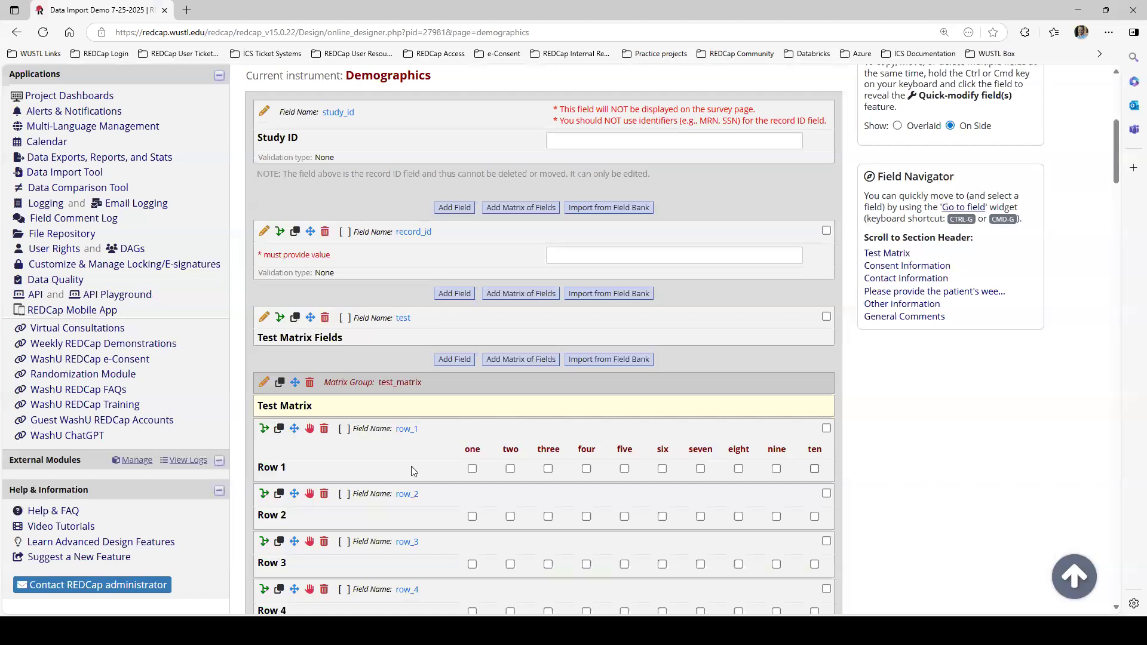
{"action": "scroll", "coordinate": [459, 525], "scroll_direction": "up", "scroll_amount": 3}
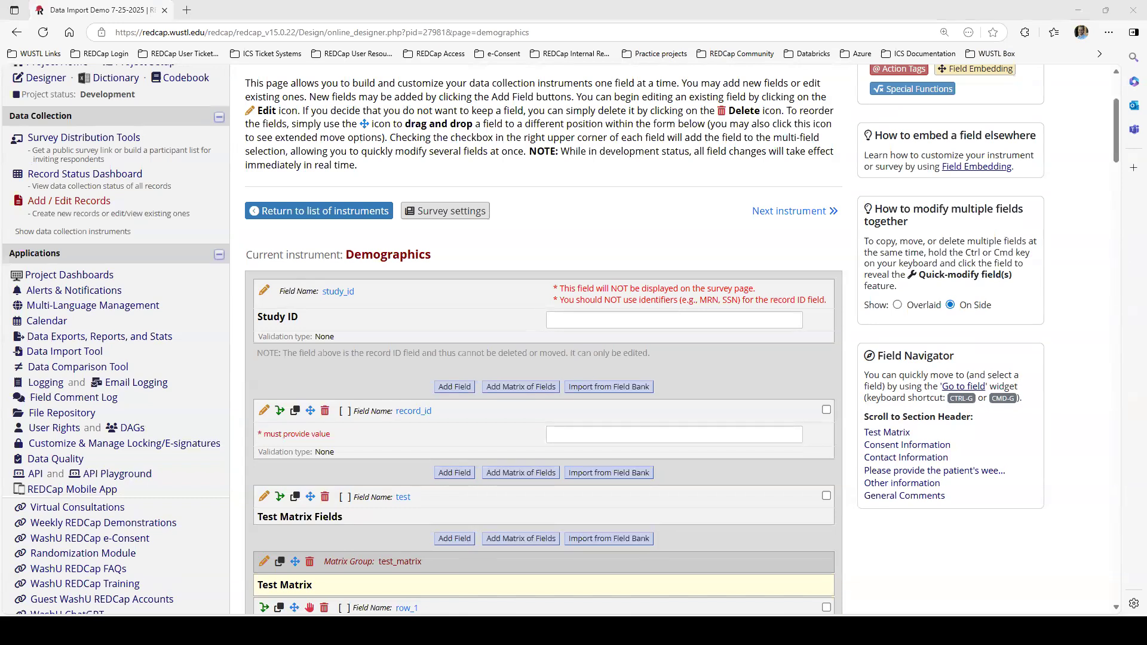
Switch to the import template in Excel and select the study_id header cell A1
{"action": "key", "text": "alt+Tab"}
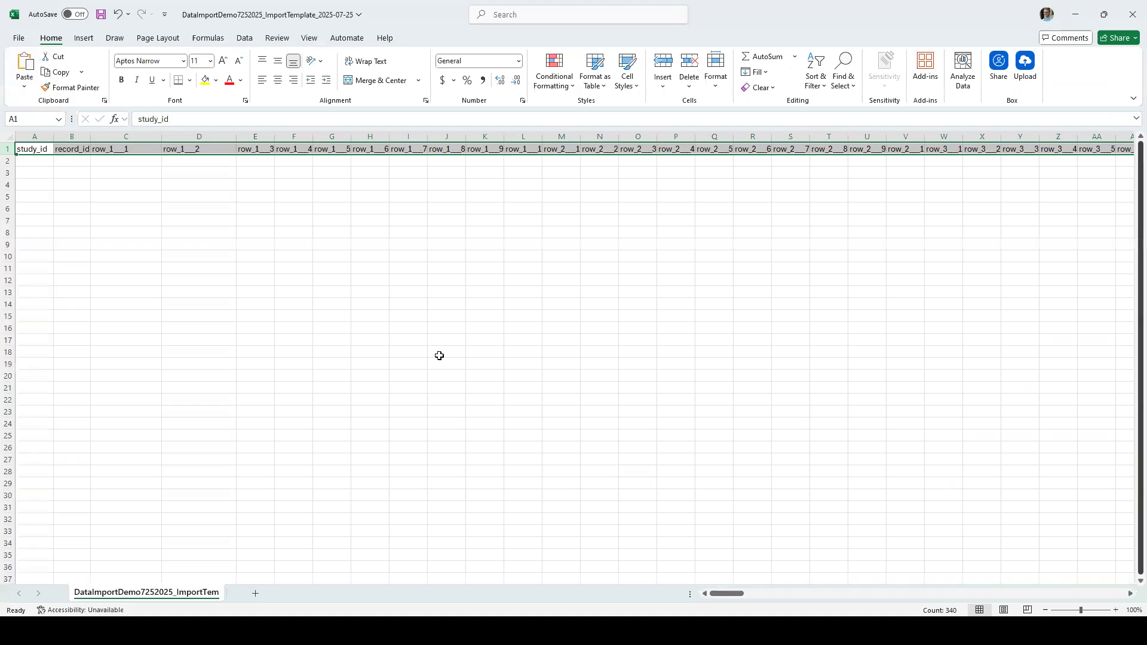
{"action": "left_click", "coordinate": [41, 158]}
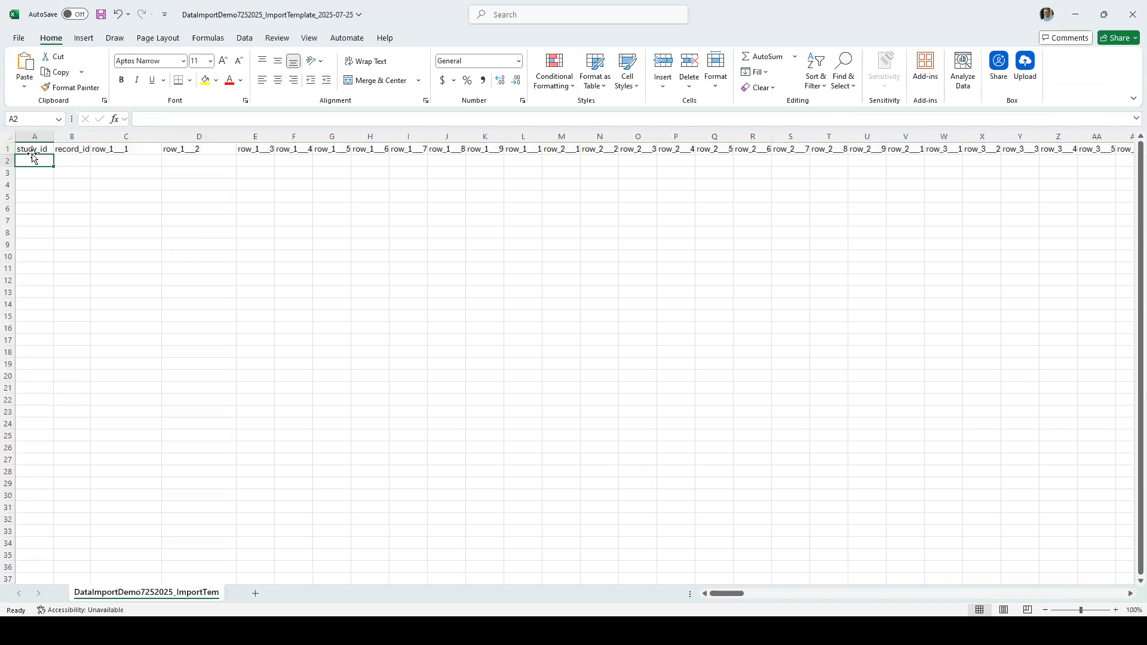
{"action": "left_click", "coordinate": [35, 146]}
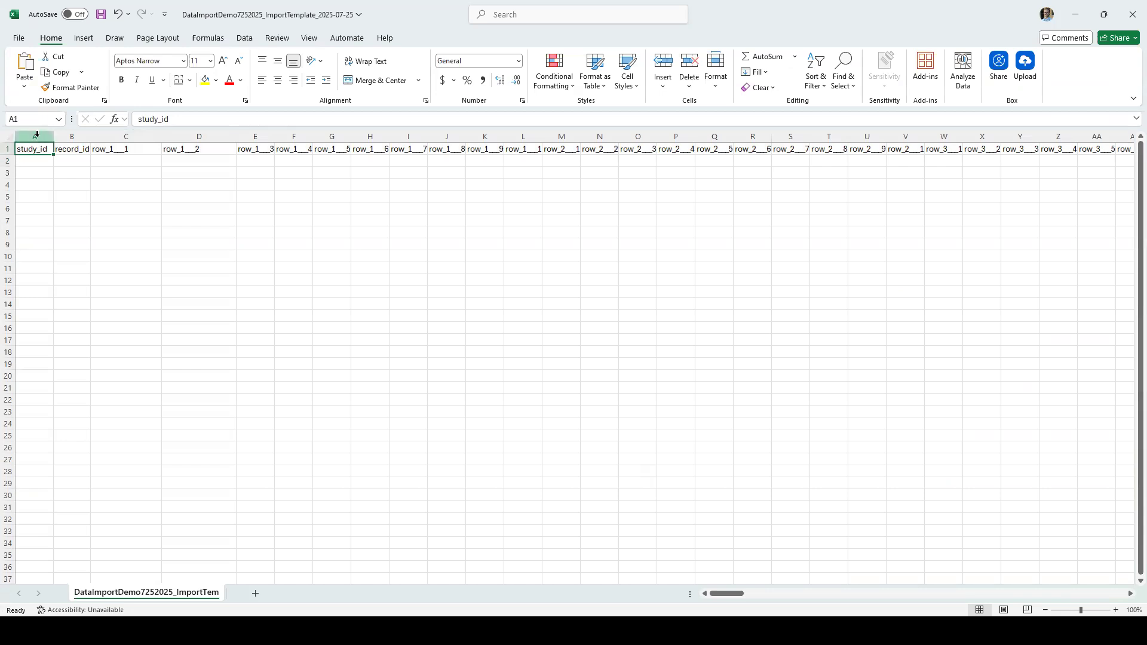
Enter the study_id values 1 and 2 in cells A2 and A3 of the import template
{"action": "left_click", "coordinate": [36, 135]}
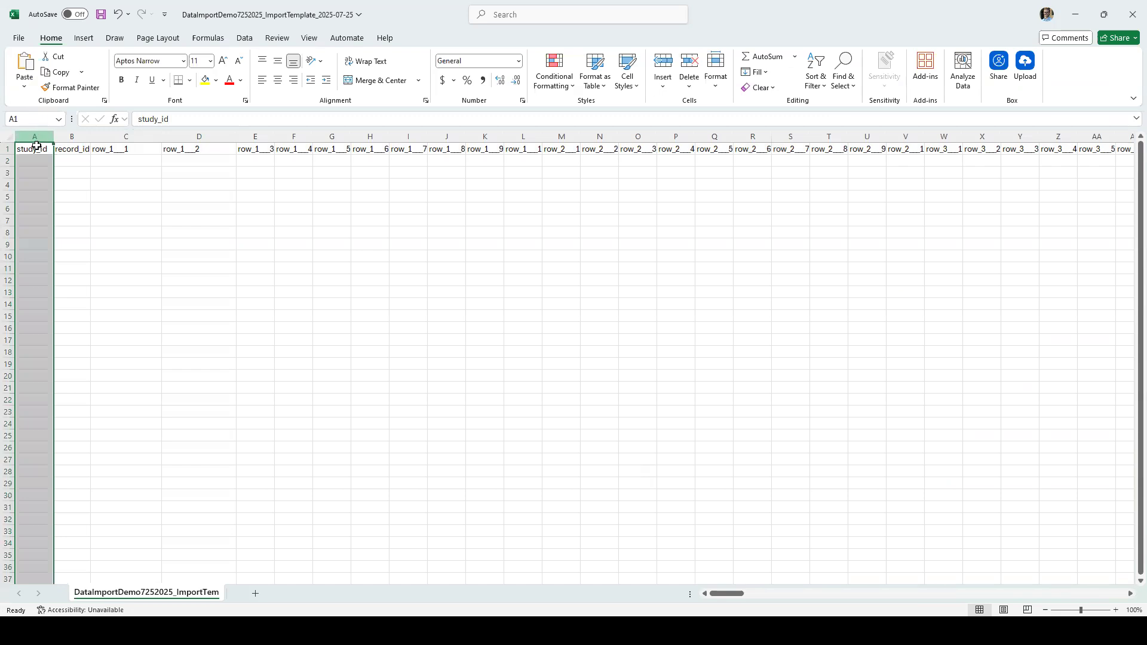
{"action": "left_click", "coordinate": [34, 154]}
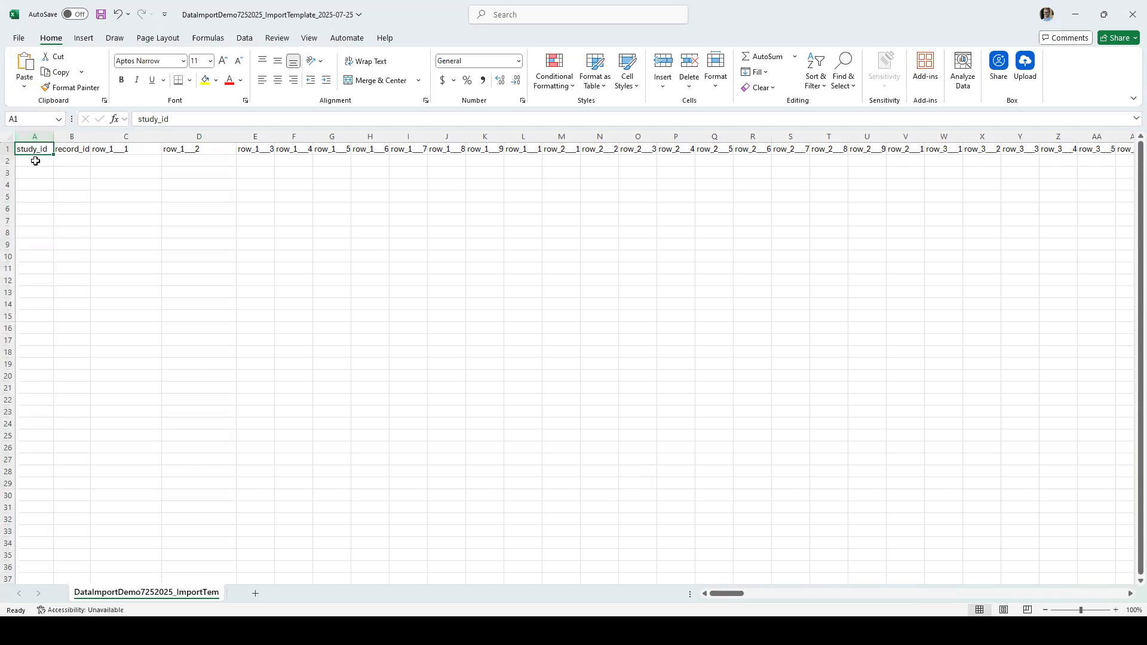
{"action": "key", "text": "Return"}
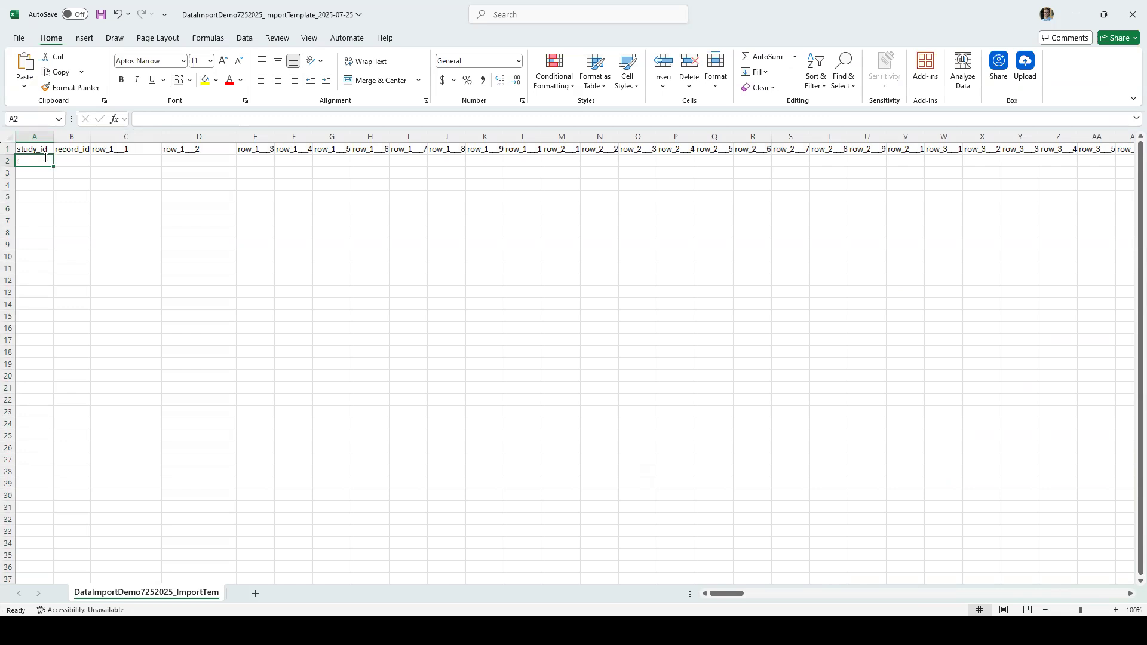
{"action": "type", "text": "1"}
{"action": "key", "text": "ctrl+Return"}
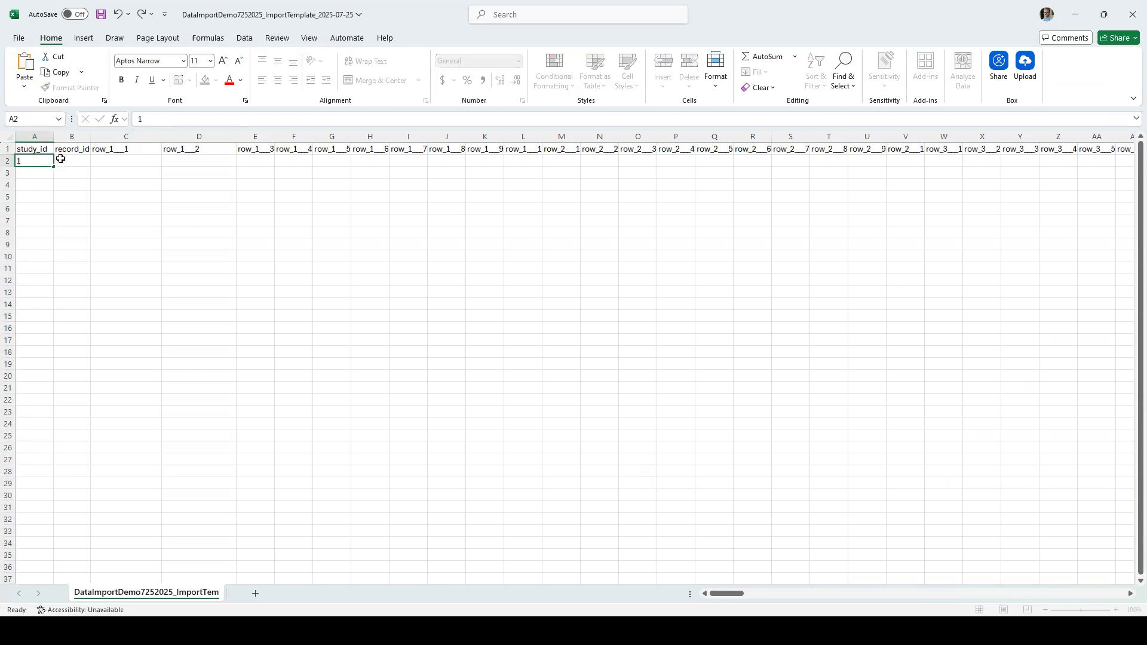
{"action": "key", "text": "Return"}
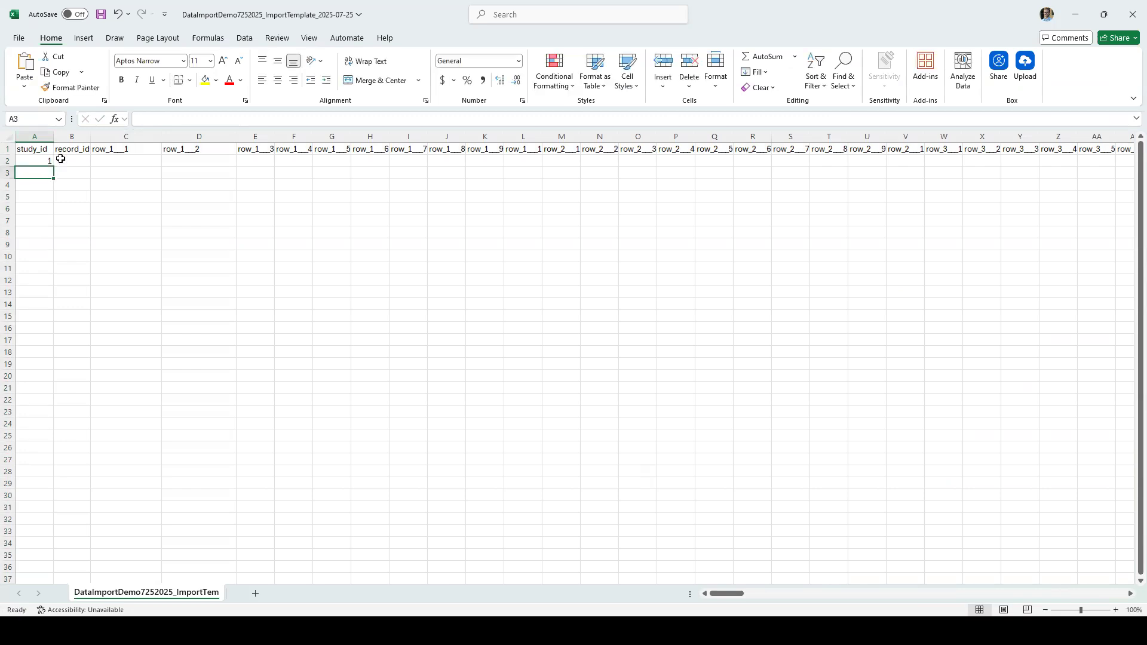
{"action": "type", "text": "2"}
{"action": "key", "text": "Return"}
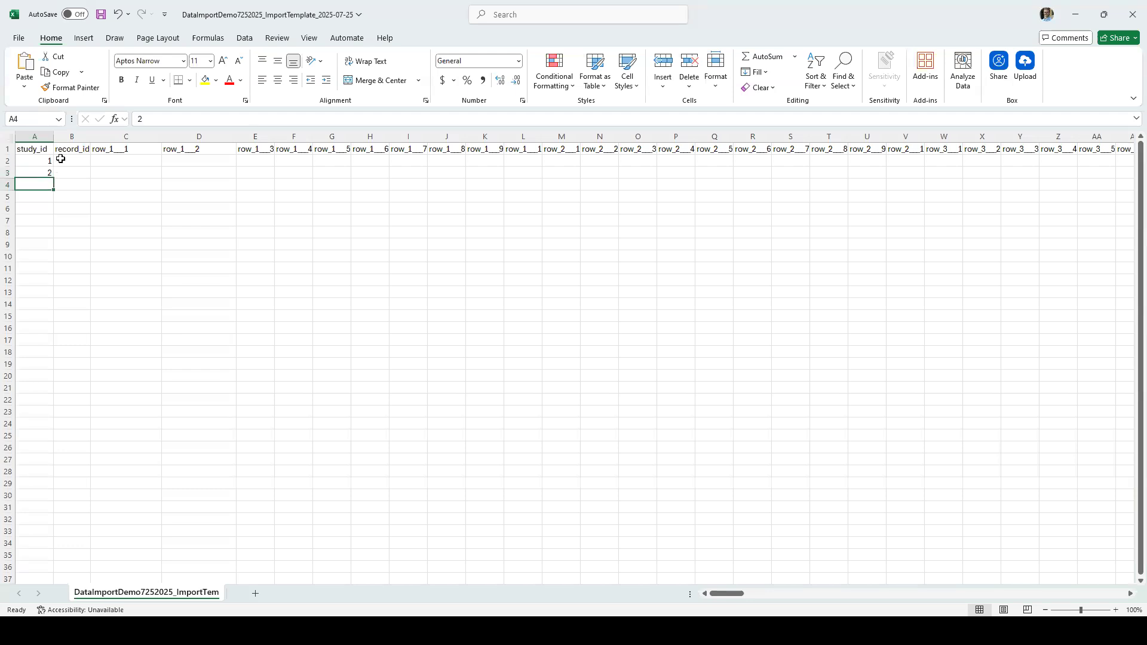
{"action": "key", "text": "Up"}
Enter the record_id values ACT_00021 in B2 and ACT_00022 in B3, and widen column B to fit them
{"action": "left_click", "coordinate": [61, 159]}
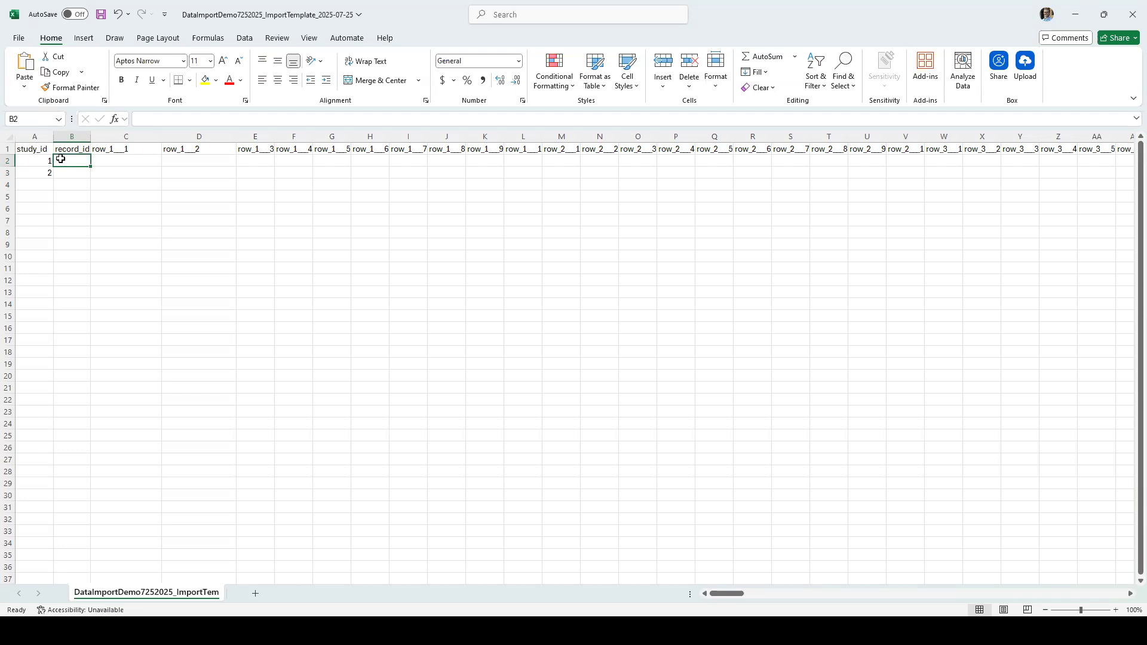
{"action": "type", "text": "ACT"}
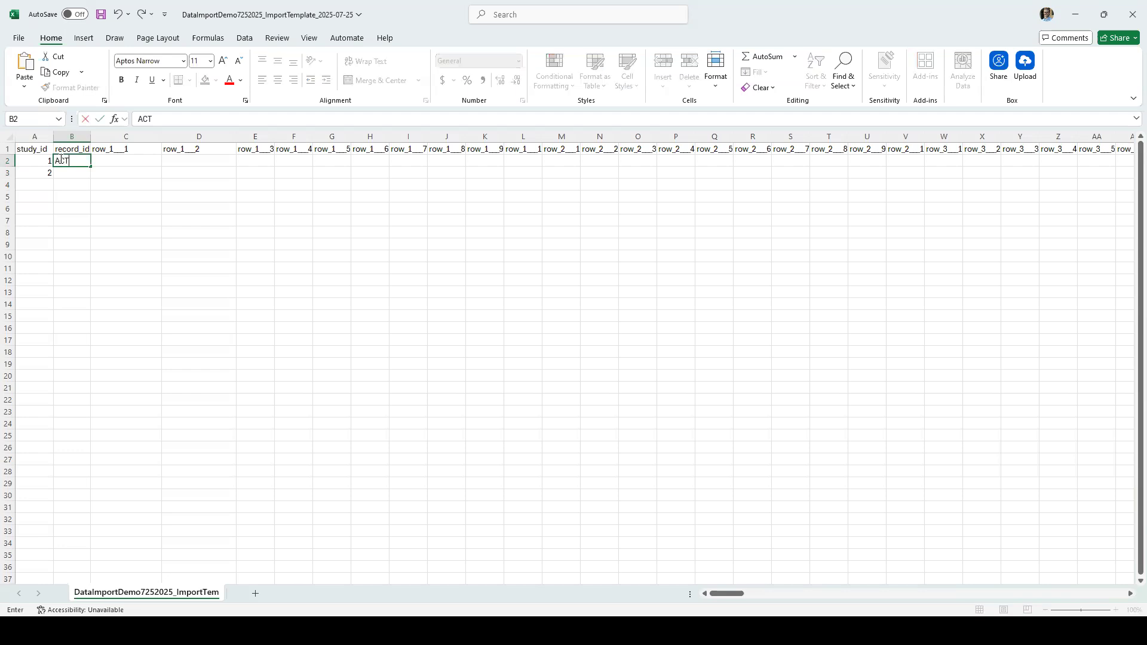
{"action": "type", "text": "_00021"}
{"action": "key", "text": "Return"}
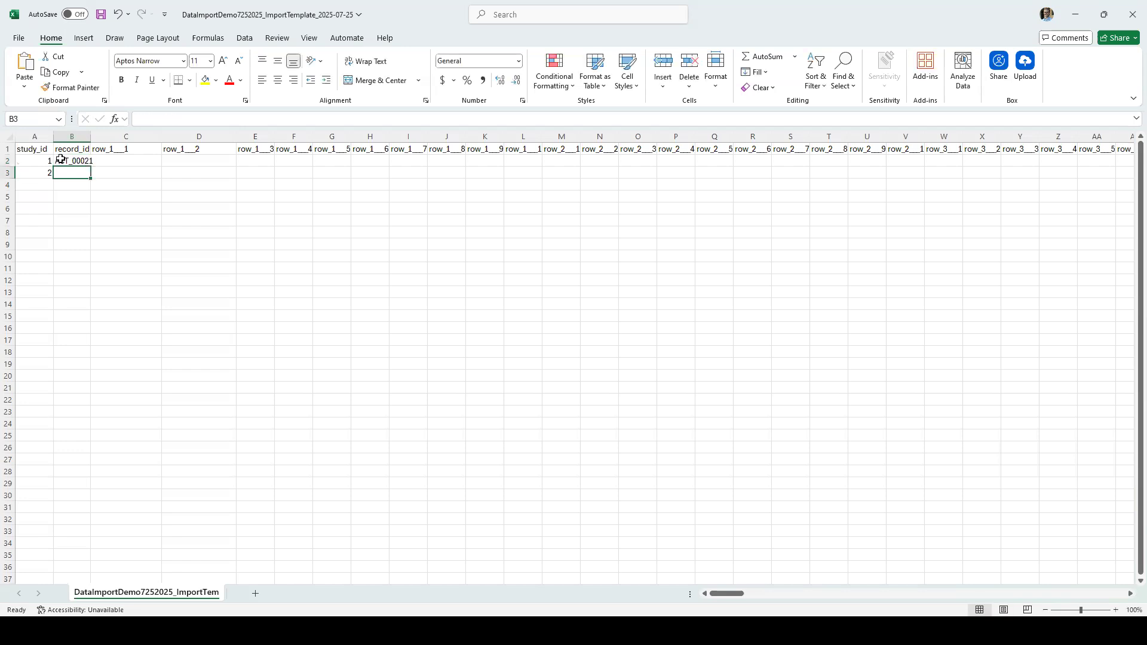
{"action": "type", "text": "ACT_"}
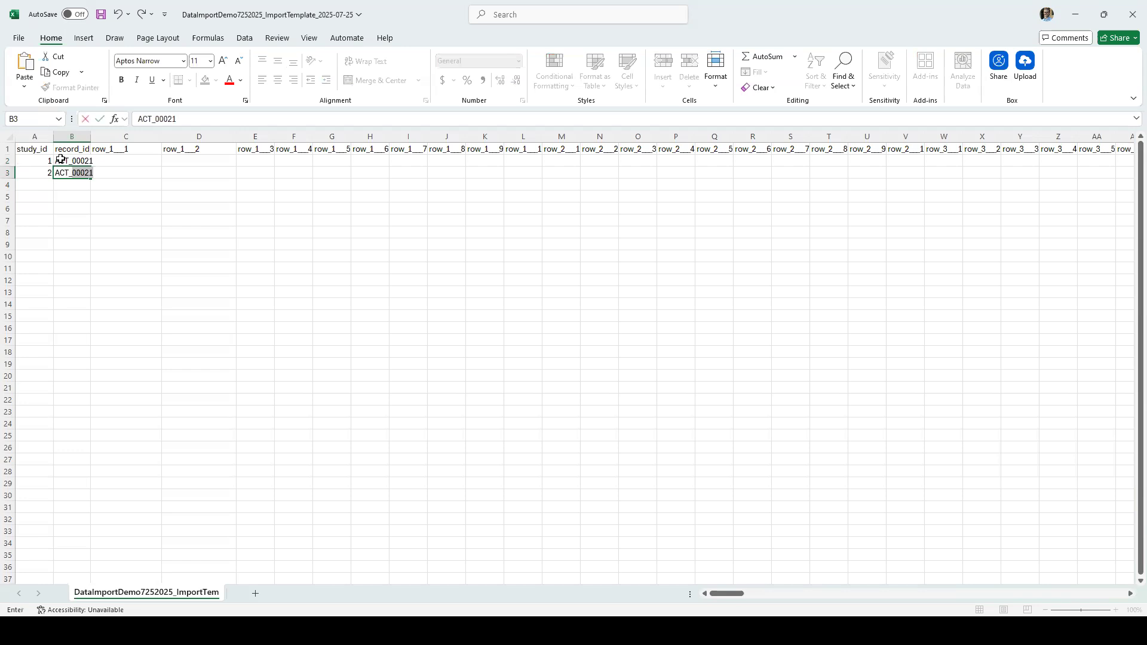
{"action": "type", "text": "00022"}
{"action": "key", "text": "Tab"}
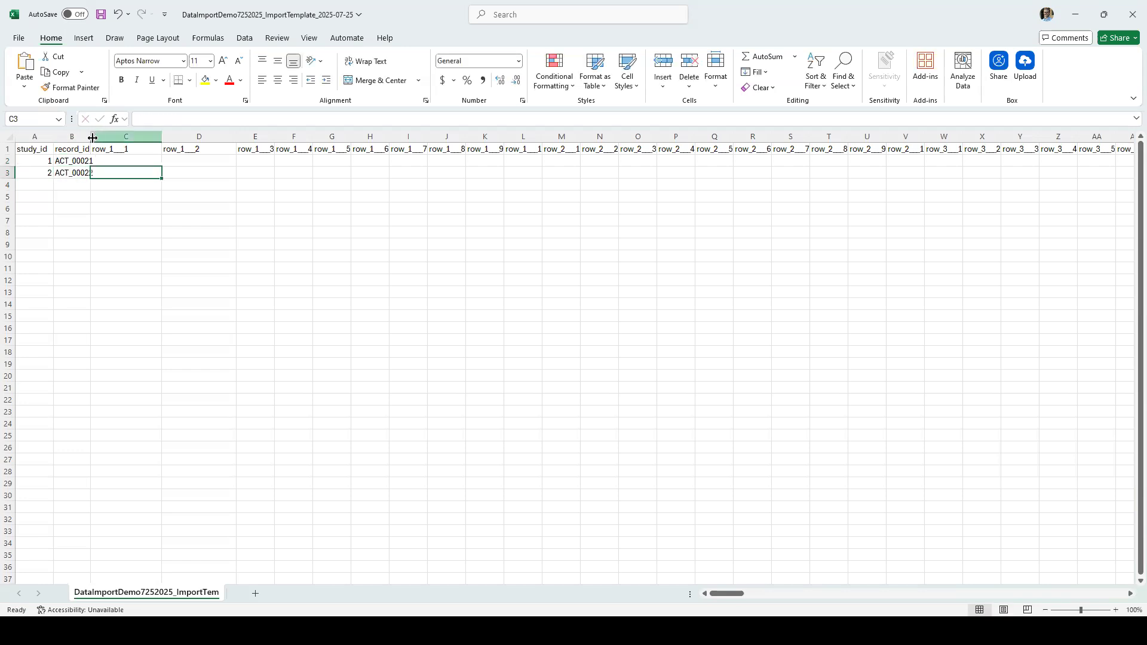
{"action": "left_click_drag", "start_coordinate": [93, 136], "coordinate": [36, 205]}
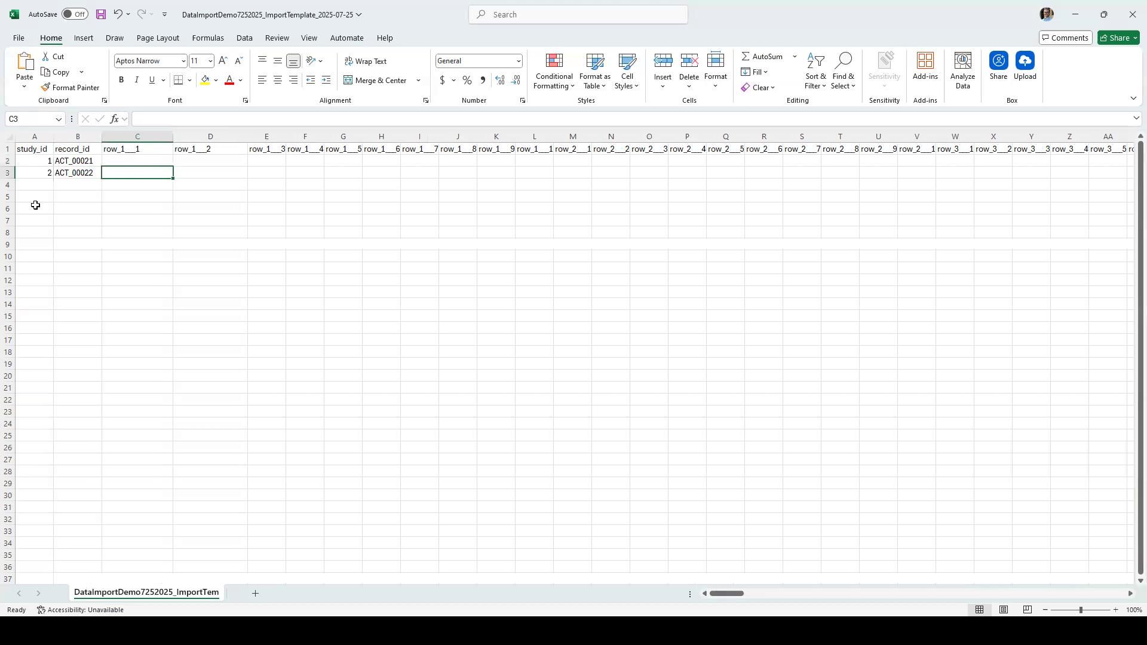
Review the record_id column entries and the checkbox header cells from row_1___1 in C1 through O1
{"action": "left_click_drag", "start_coordinate": [78, 149], "coordinate": [77, 173]}
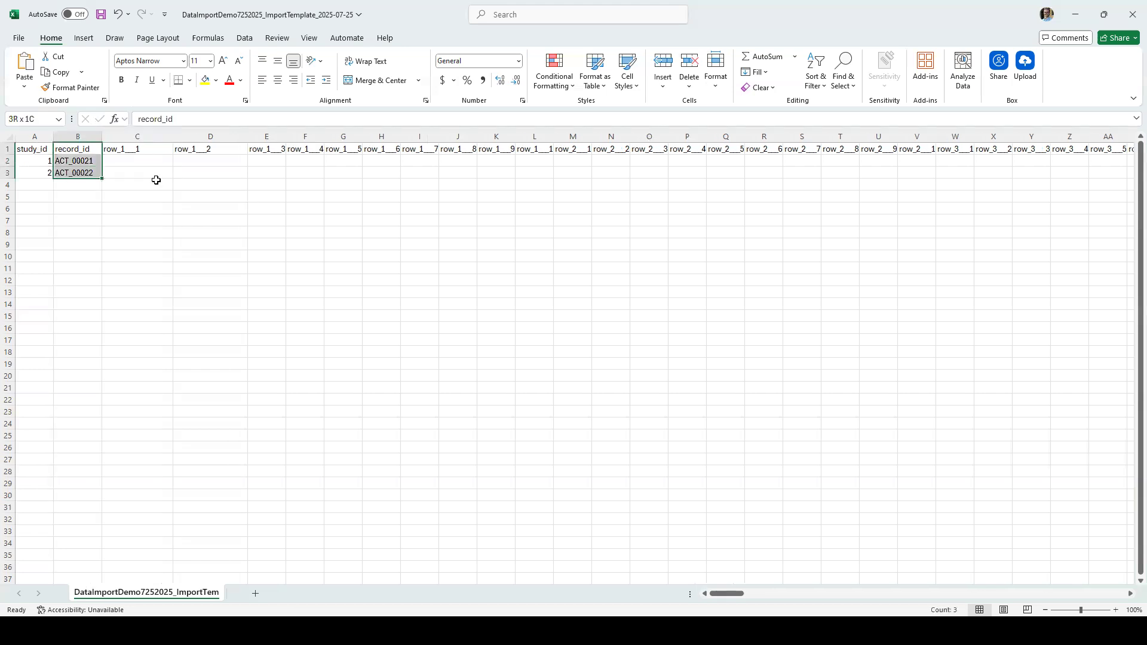
{"action": "left_click", "coordinate": [153, 181]}
{"action": "left_click", "coordinate": [135, 156]}
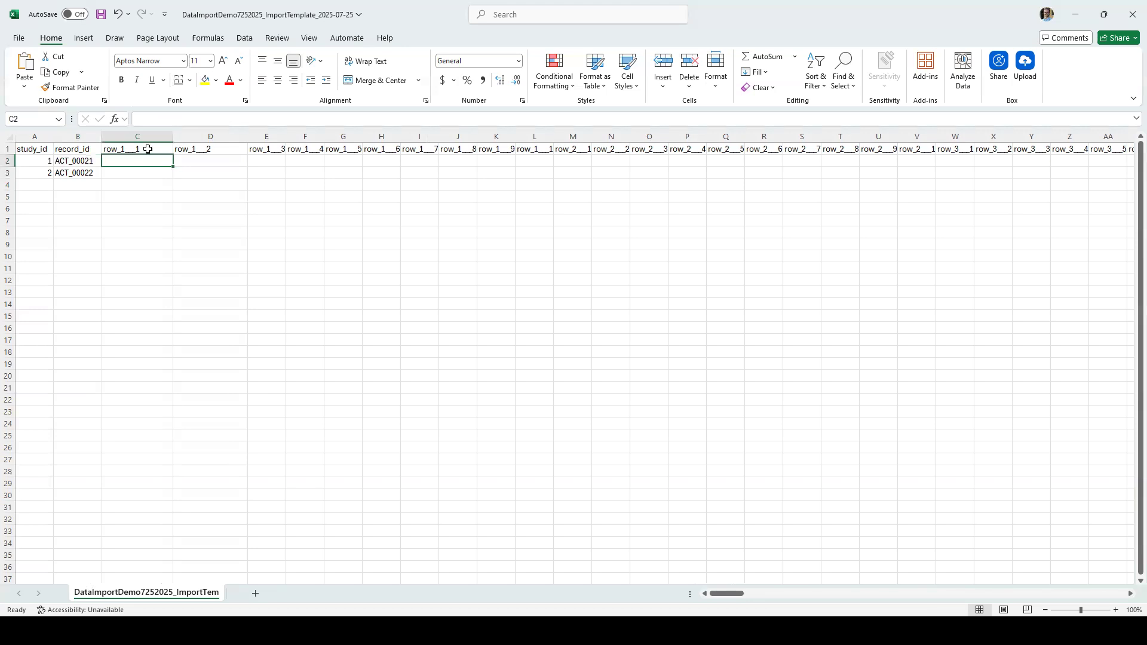
{"action": "left_click_drag", "start_coordinate": [137, 149], "coordinate": [796, 145]}
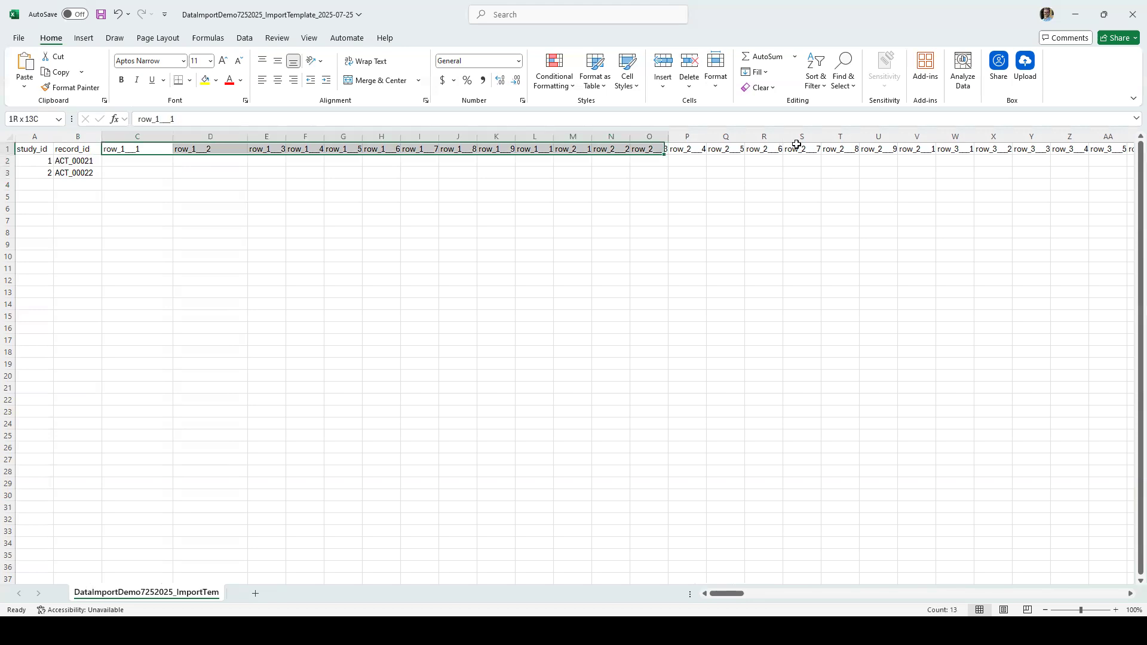
Mark the first record's choices row_1___1, row_1___2 and row_1___3 as checked with 1 in C2 through E2
{"action": "left_click", "coordinate": [158, 163]}
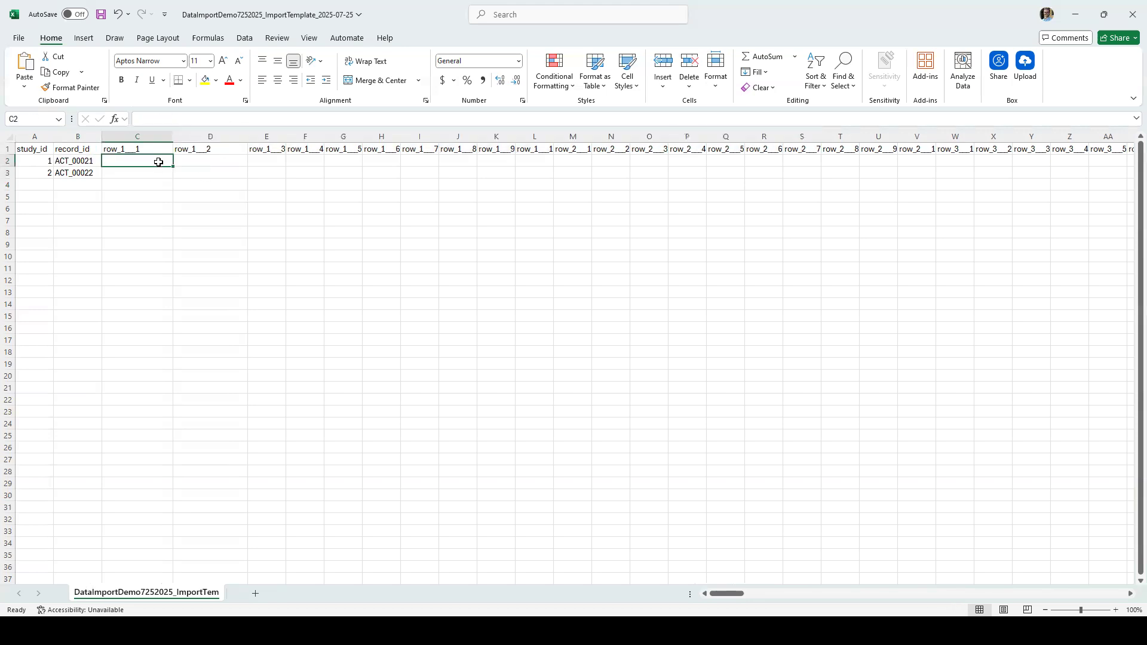
{"action": "type", "text": "1"}
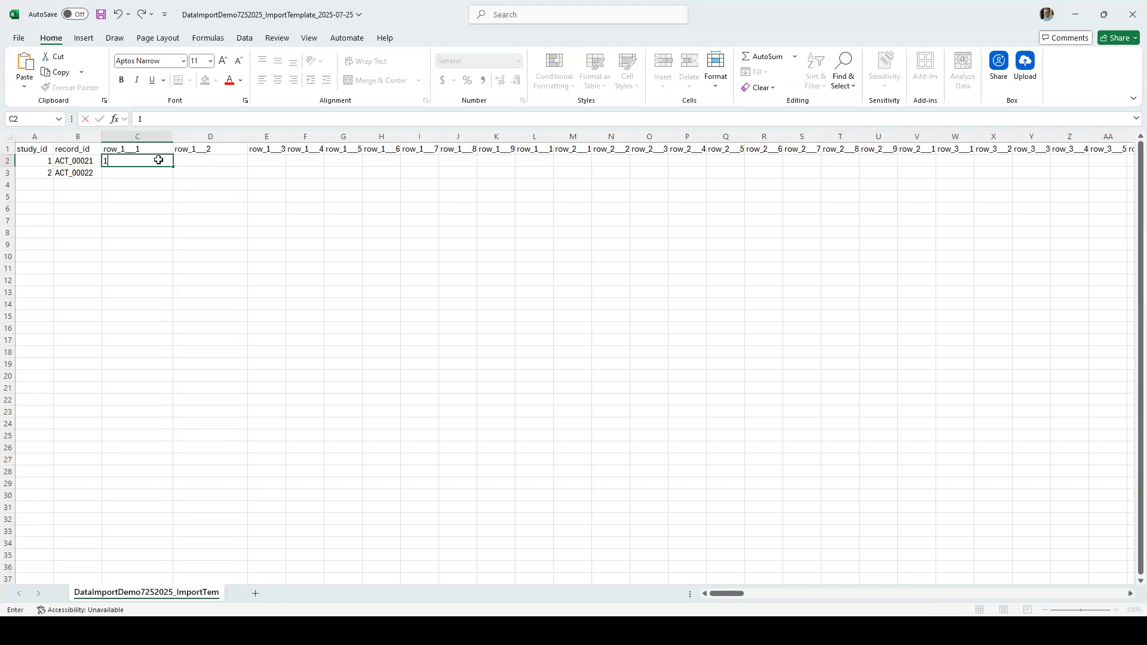
{"action": "key", "text": "Tab"}
{"action": "type", "text": "1"}
{"action": "key", "text": "Tab"}
{"action": "type", "text": "1"}
{"action": "key", "text": "Tab"}
{"action": "key", "text": "Down"}
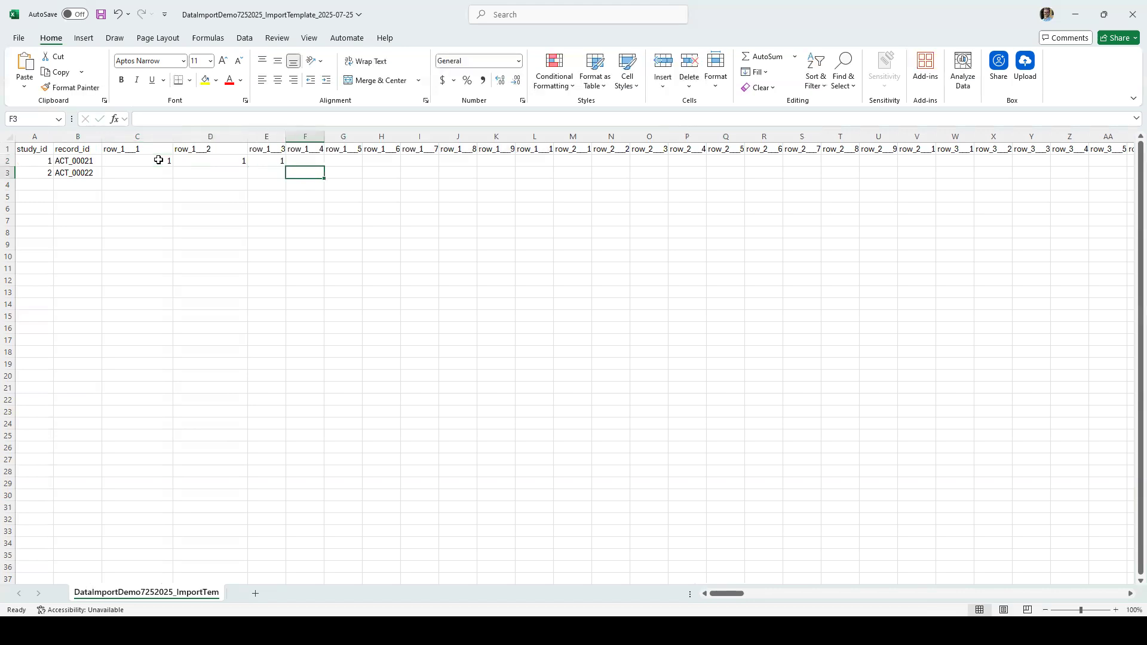
Fill the first record's row_1___4 through row_1___8 cells, F2 to J2, with 0, 0, 0, 1 and 0
{"action": "key", "text": "Up"}
{"action": "type", "text": "0"}
{"action": "key", "text": "Tab"}
{"action": "type", "text": "0"}
{"action": "key", "text": "Tab"}
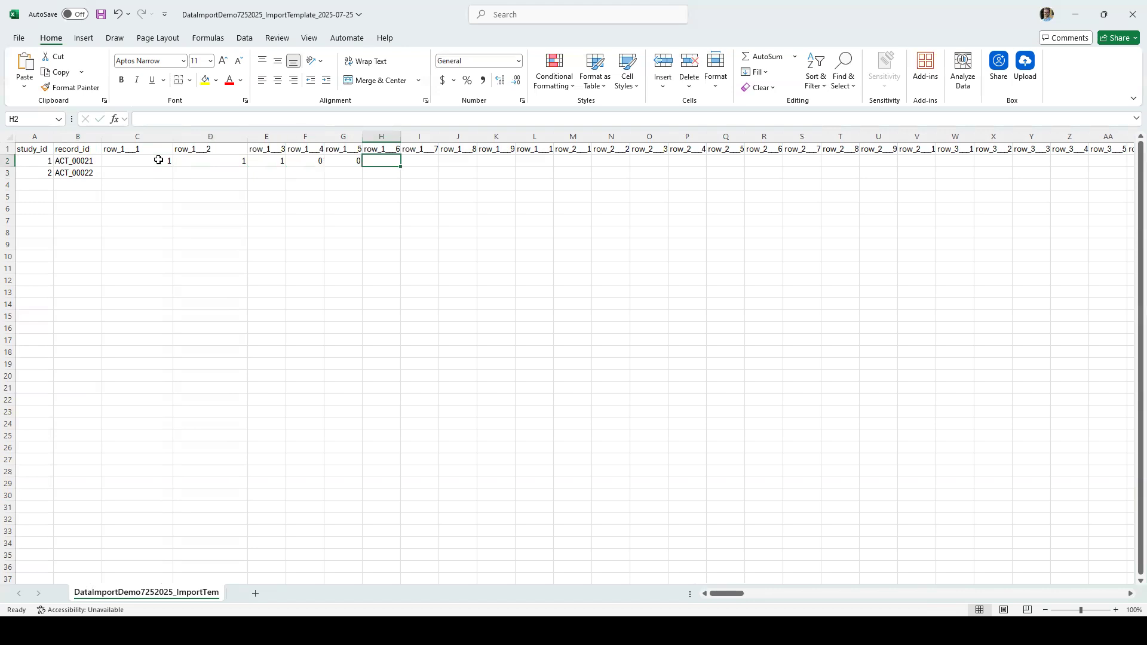
{"action": "type", "text": "0"}
{"action": "key", "text": "Tab"}
{"action": "type", "text": "1"}
{"action": "key", "text": "Tab"}
{"action": "key", "text": "Tab"}
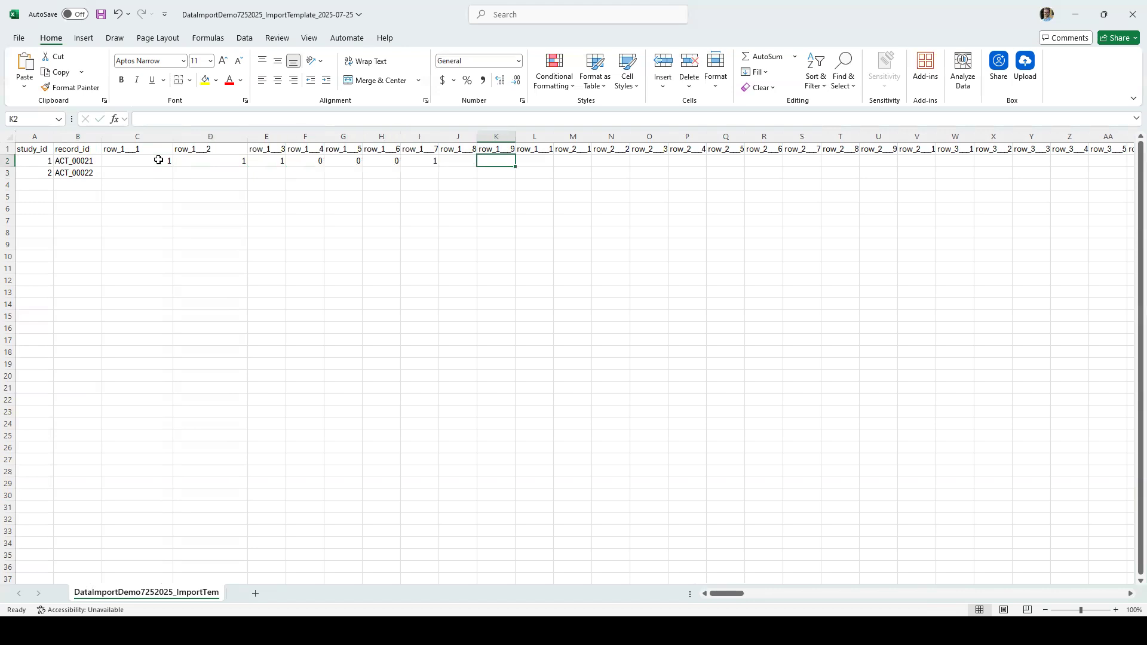
{"action": "key", "text": "shift+Tab"}
{"action": "type", "text": "0"}
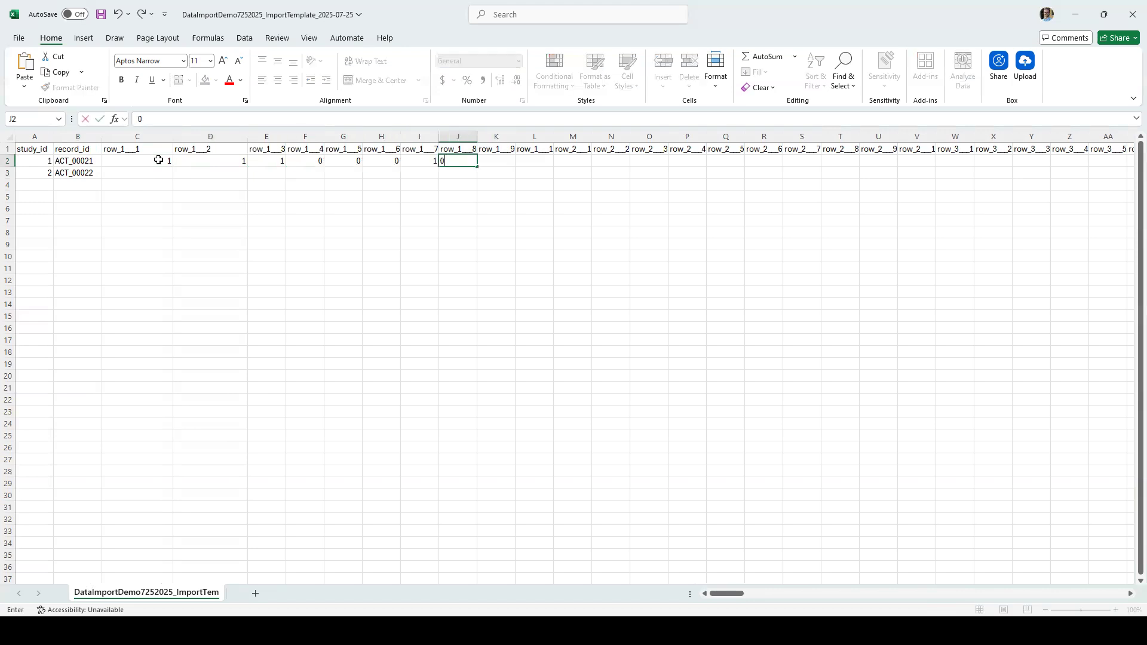
{"action": "key", "text": "Tab"}
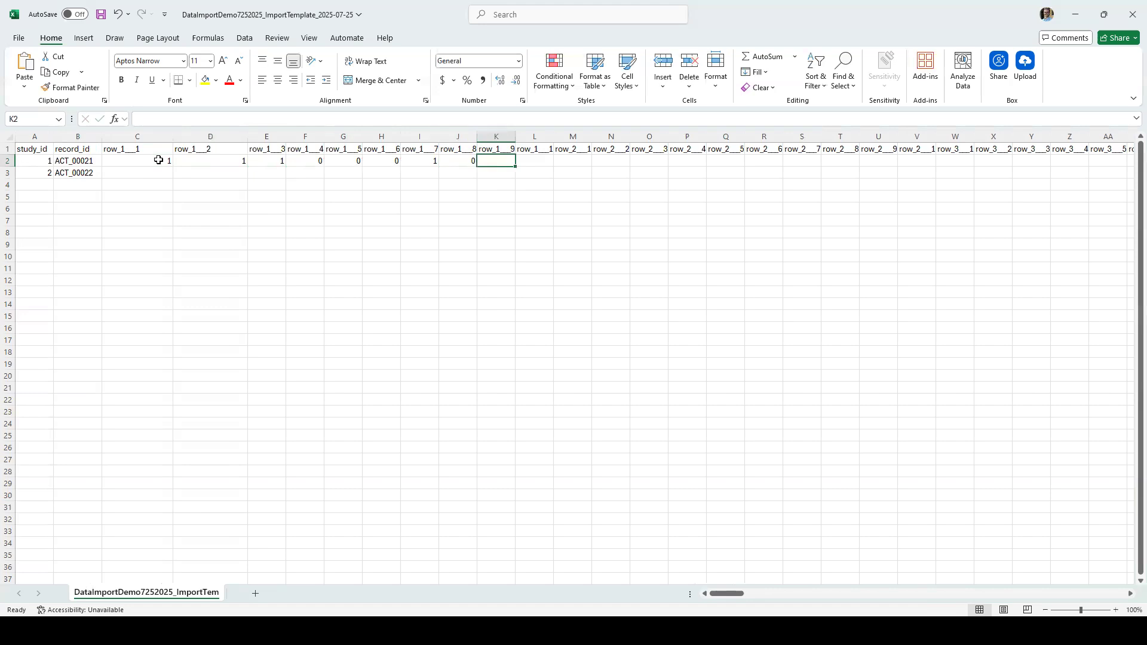
Complete the first record's row_1 checkboxes with 1 in K2 and 0 in L2
{"action": "key", "text": "Tab"}
{"action": "key", "text": "Tab"}
{"action": "key", "text": "shift+Tab"}
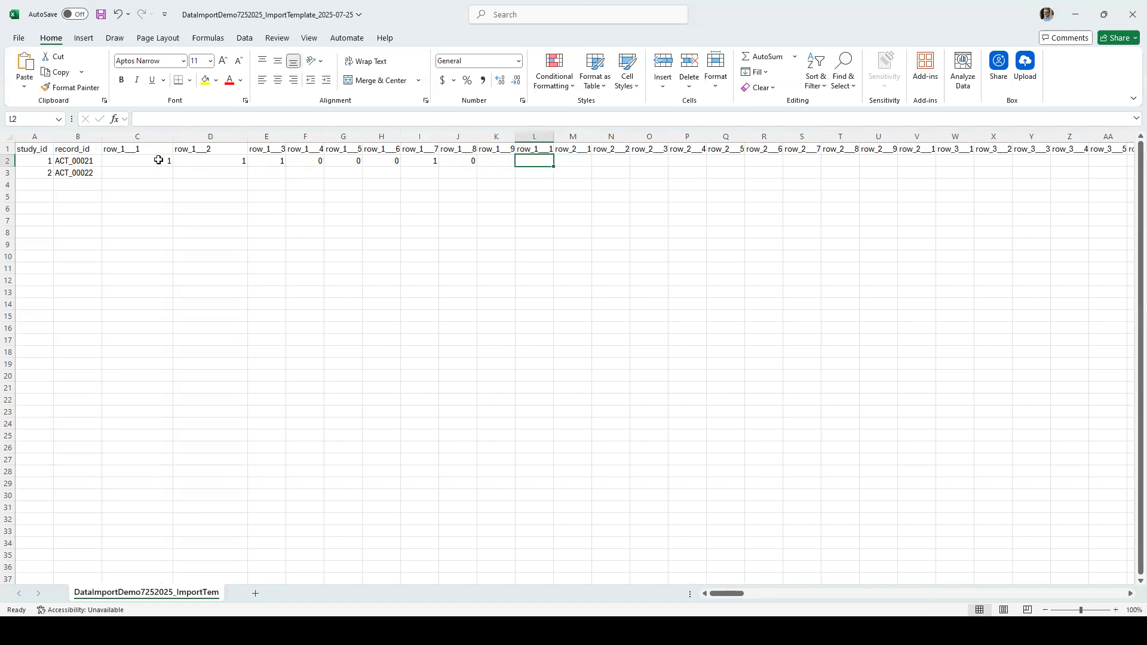
{"action": "type", "text": "0"}
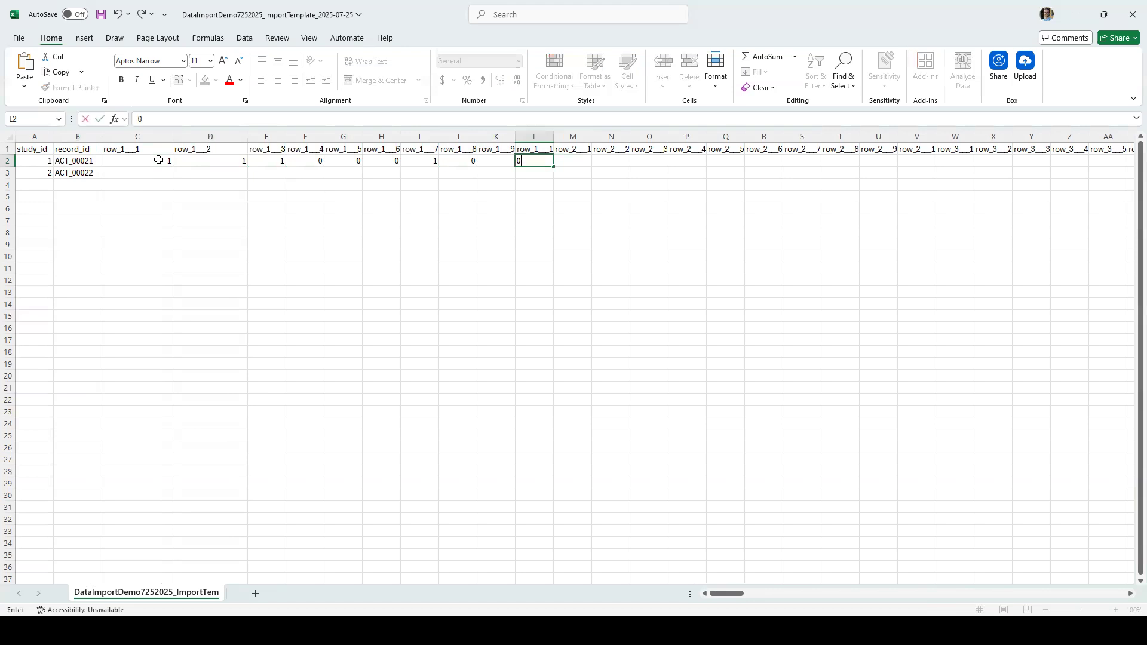
{"action": "key", "text": "shift+Tab"}
{"action": "type", "text": "1"}
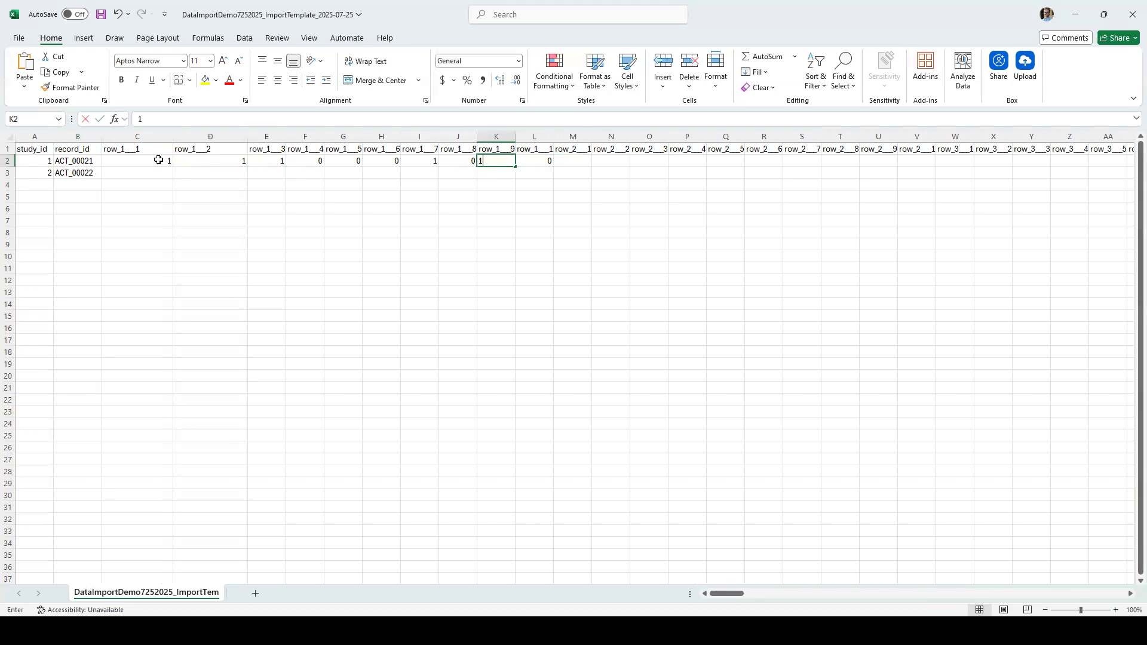
{"action": "key", "text": "ctrl+Return"}
Fill the second record's row_1___1 through row_1___3 cells, C3 to E3, with 0, 0 and 1
{"action": "key", "text": "Down"}
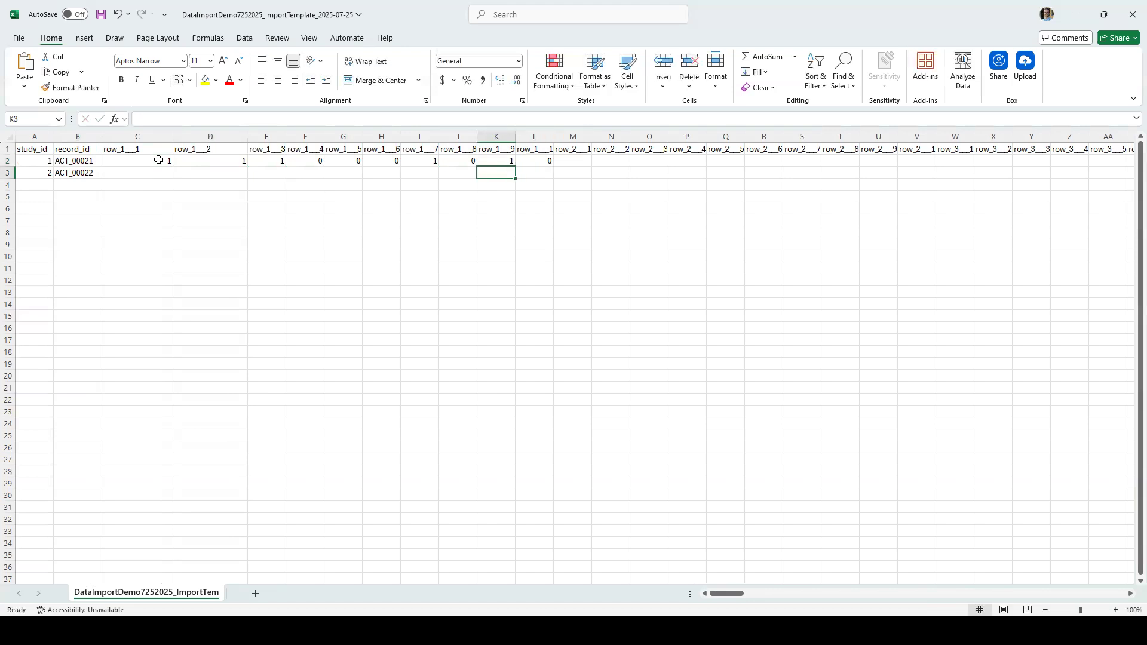
{"action": "key", "text": "ctrl+Left"}
{"action": "key", "text": "Right"}
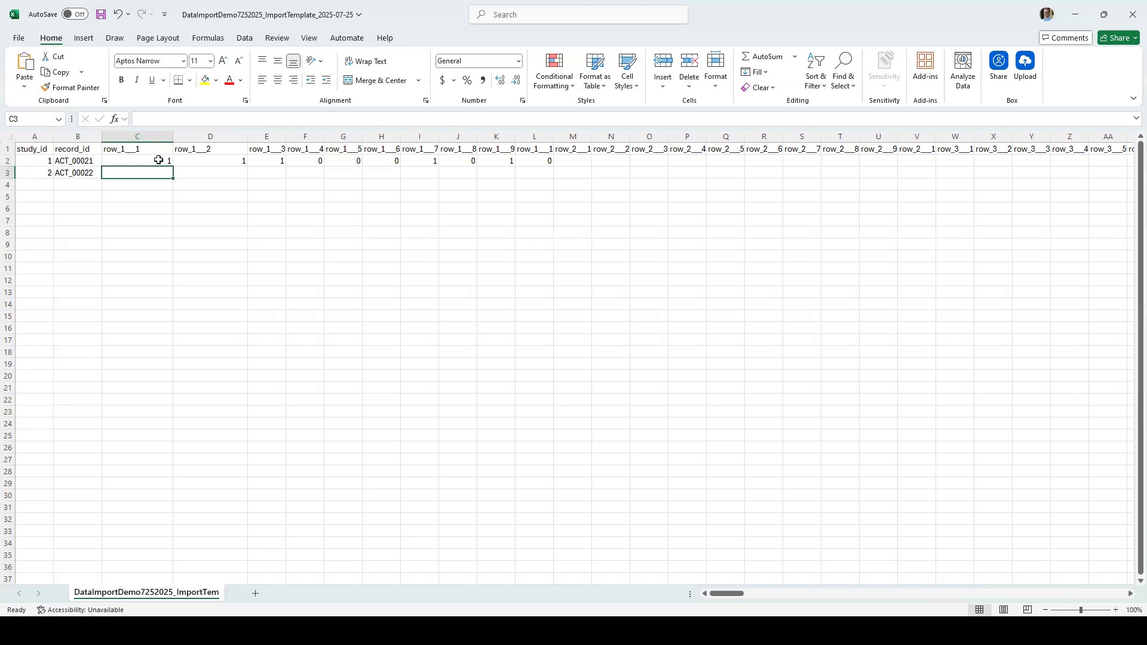
{"action": "type", "text": "0"}
{"action": "key", "text": "Tab"}
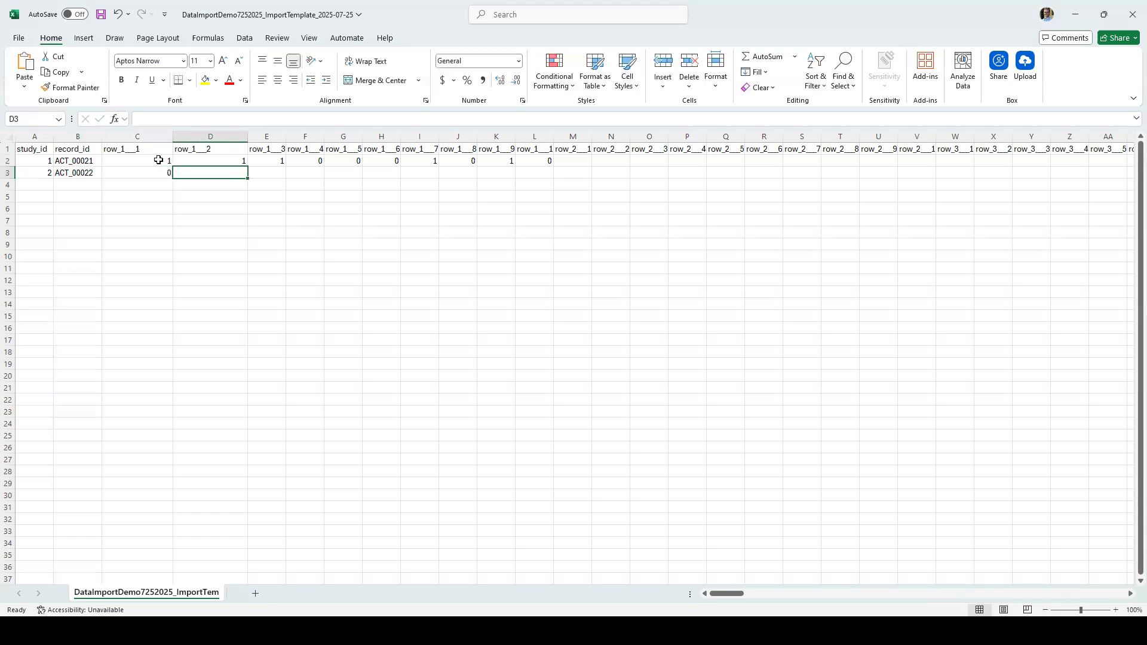
{"action": "type", "text": "0"}
{"action": "key", "text": "Tab"}
{"action": "type", "text": "1"}
{"action": "key", "text": "Tab"}
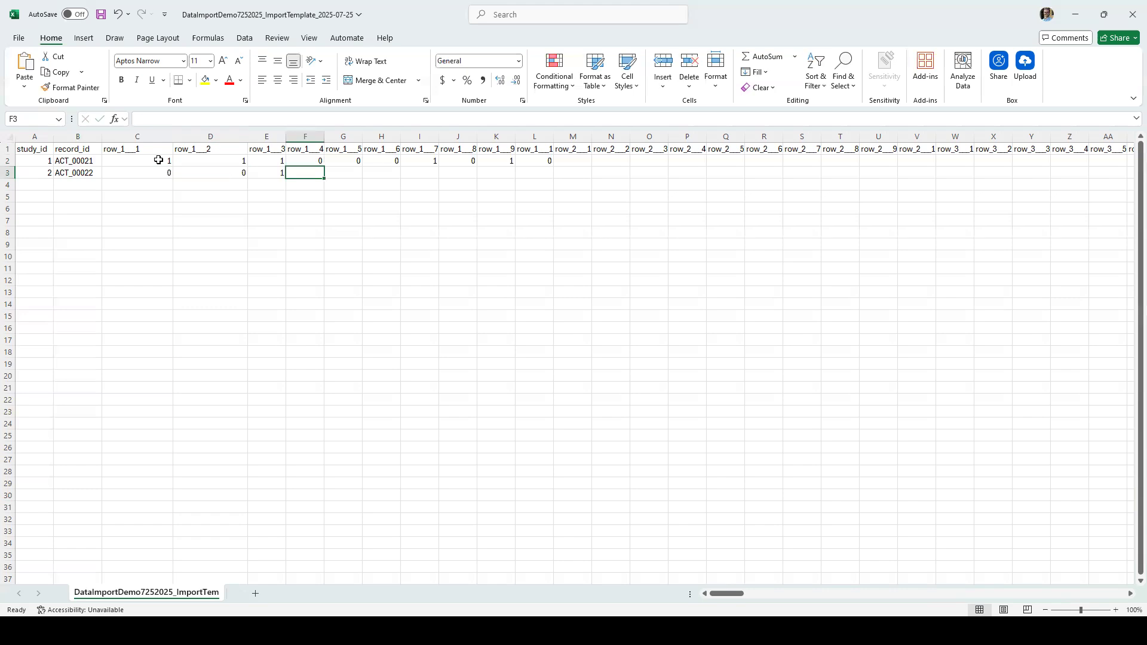
Mark the second record's remaining row_1 choices as checked with 1 in each cell from F3 through L3
{"action": "type", "text": "1"}
{"action": "key", "text": "Tab"}
{"action": "type", "text": "1"}
{"action": "key", "text": "Tab"}
{"action": "type", "text": "1"}
{"action": "key", "text": "Tab"}
{"action": "type", "text": "1"}
{"action": "key", "text": "Tab"}
{"action": "type", "text": "1"}
{"action": "key", "text": "Tab"}
{"action": "type", "text": "1"}
{"action": "key", "text": "Tab"}
{"action": "type", "text": "1"}
{"action": "key", "text": "Tab"}
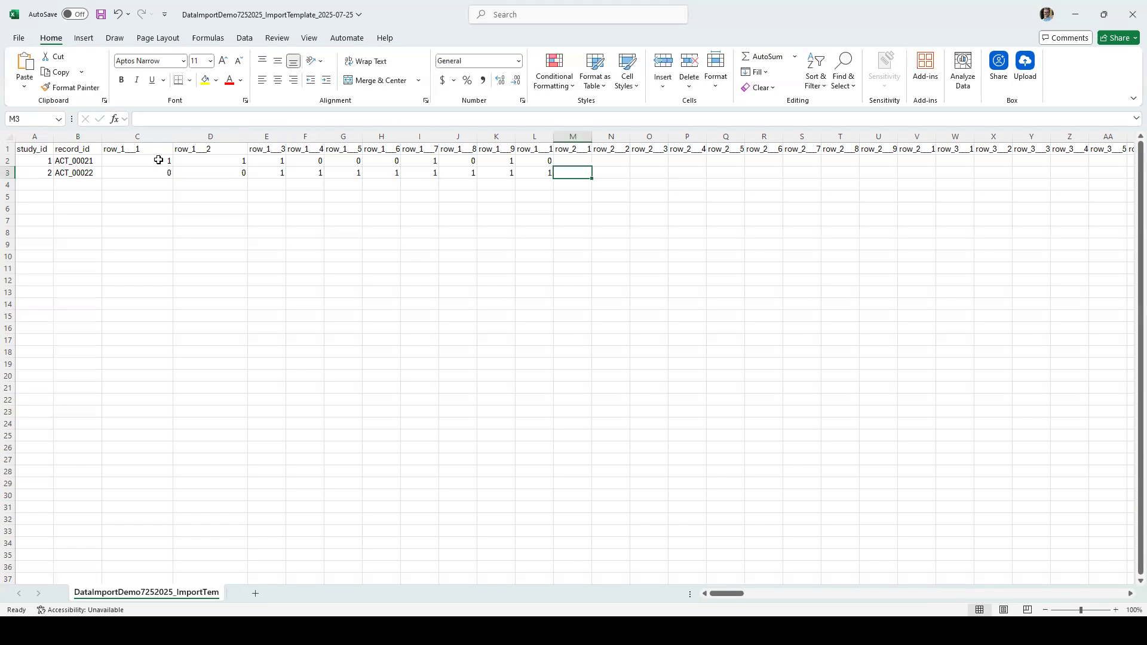
Look back over the first record's row_1 checkbox entries, returning to its study_id cell A2
{"action": "key", "text": "Up"}
{"action": "key", "text": "Left"}
{"action": "key", "text": "Left"}
{"action": "key", "text": "Left"}
{"action": "key", "text": "Left"}
{"action": "key", "text": "Left"}
{"action": "key", "text": "Left"}
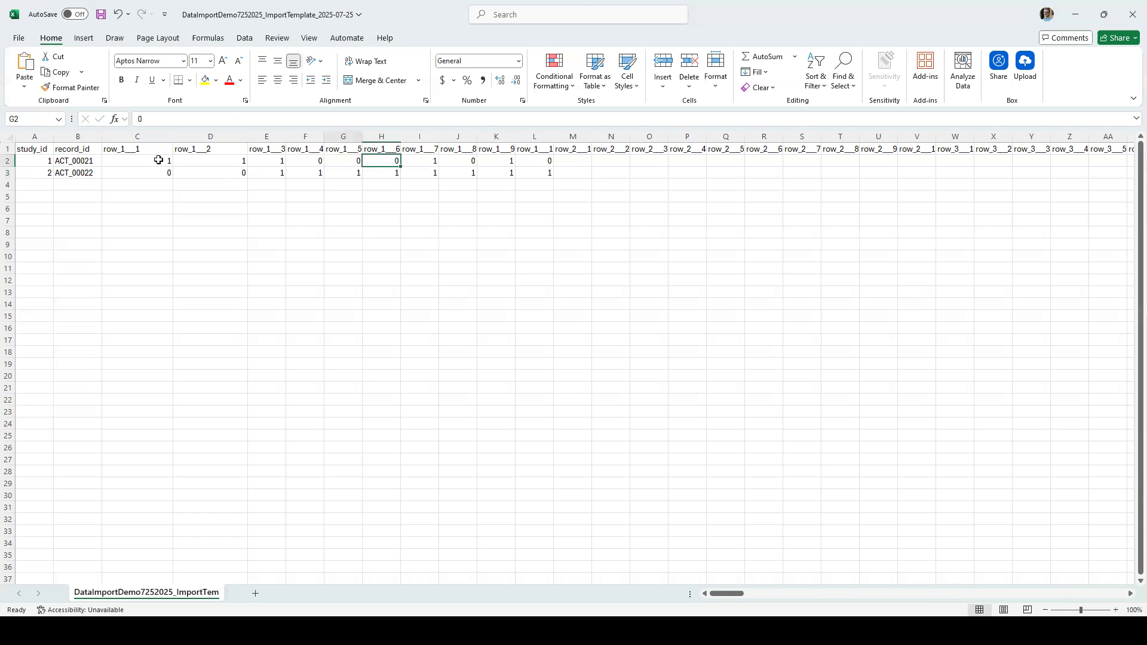
{"action": "key", "text": "Home"}
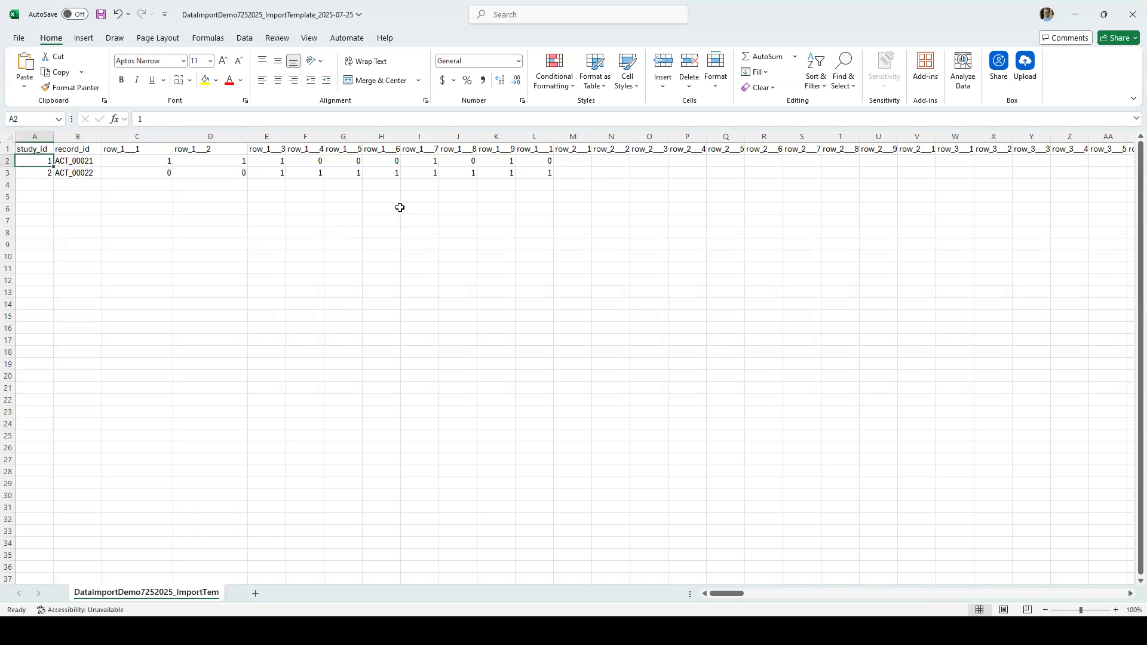
Examine the unfilled row_2 and row_3 checkbox columns M through Y, and select cell N2 under row_2___2
{"action": "left_click_drag", "start_coordinate": [573, 137], "coordinate": [741, 138]}
{"action": "left_click_drag", "start_coordinate": [940, 182], "coordinate": [1031, 144]}
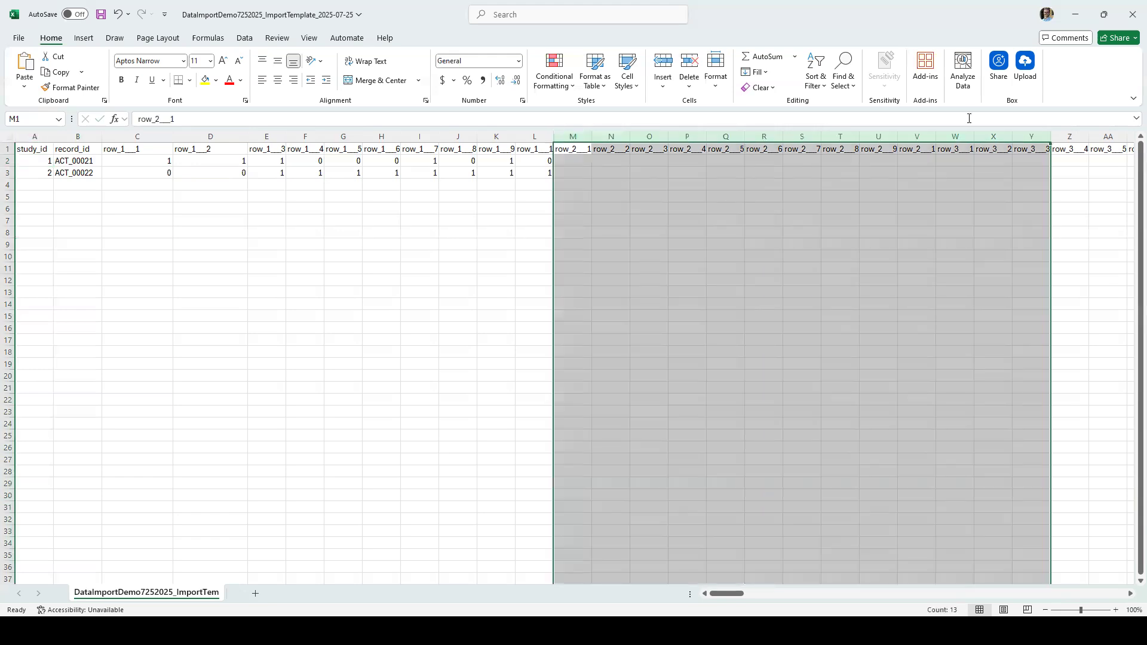
{"action": "left_click", "coordinate": [867, 151]}
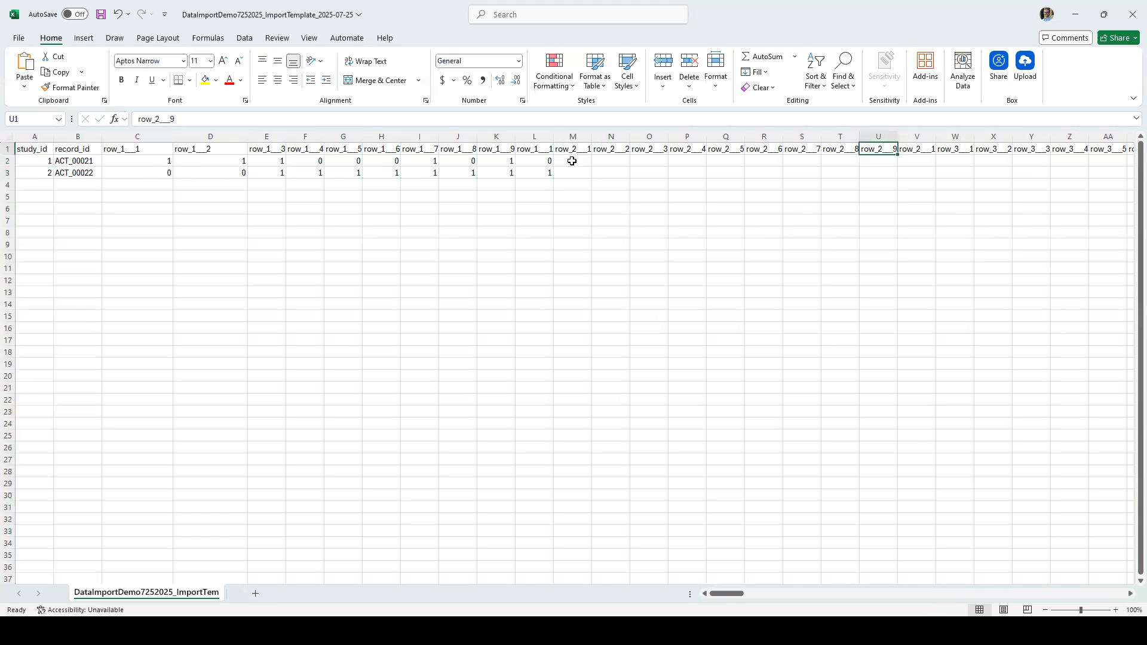
{"action": "mouse_move", "coordinate": [572, 160]}
{"action": "left_mouse_down"}
{"action": "mouse_move", "coordinate": [987, 136]}
{"action": "mouse_move", "coordinate": [640, 134]}
{"action": "mouse_move", "coordinate": [584, 148]}
{"action": "left_mouse_up"}
{"action": "left_click", "coordinate": [609, 160]}
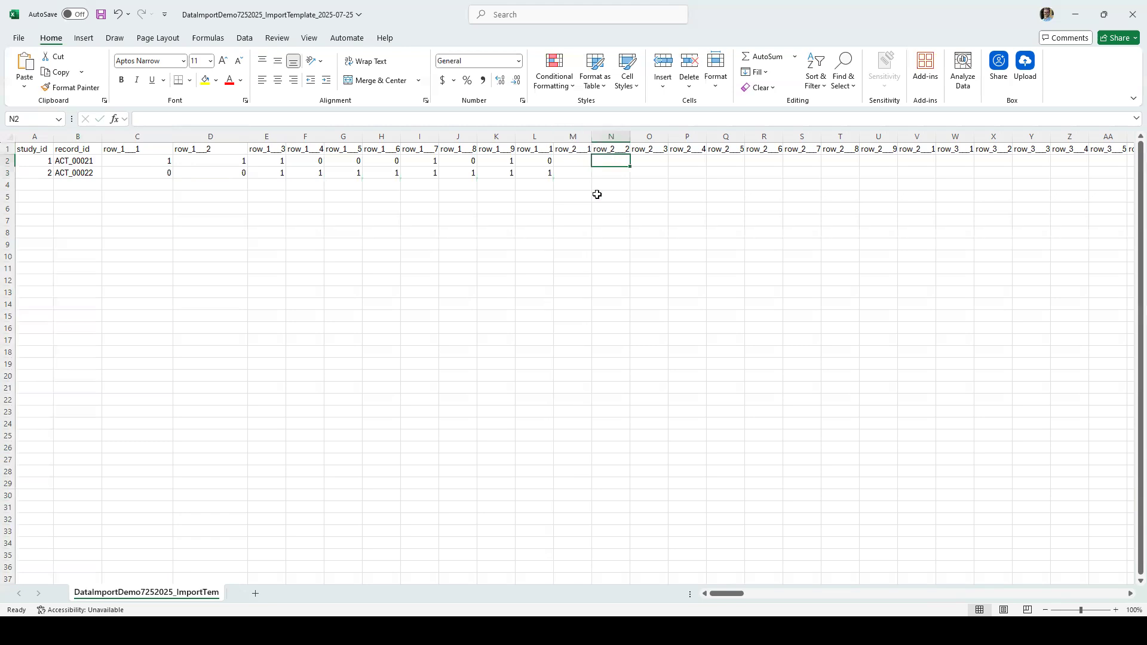
Save the filled import template workbook and switch back to the REDCap project in the browser
{"action": "key", "text": "Left"}
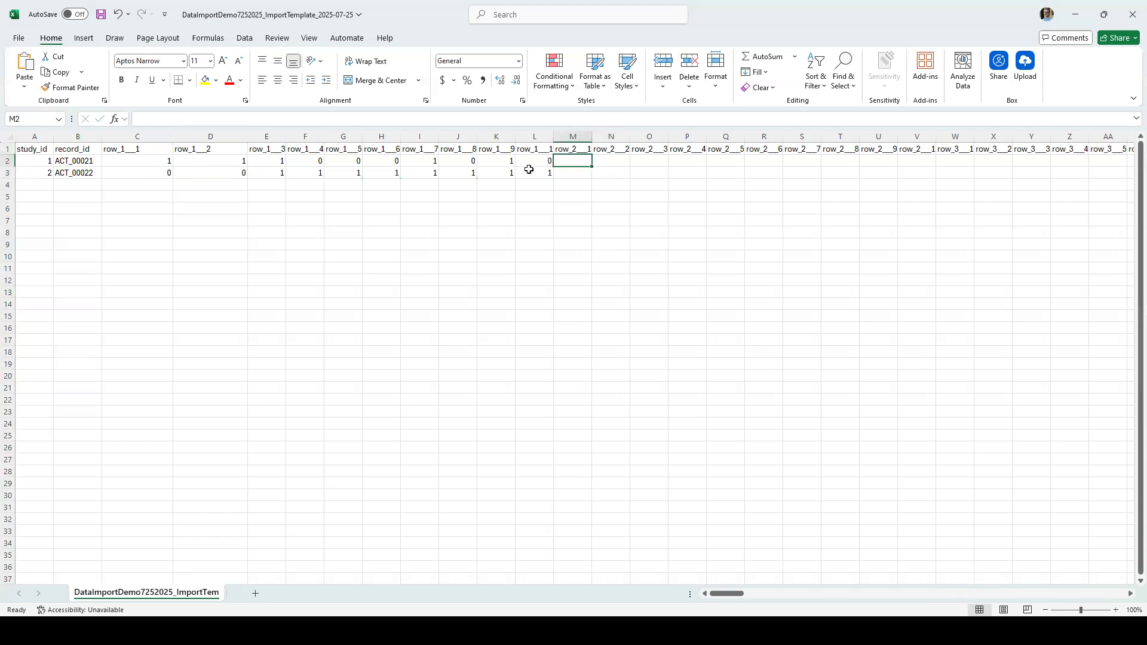
{"action": "left_click", "coordinate": [101, 15]}
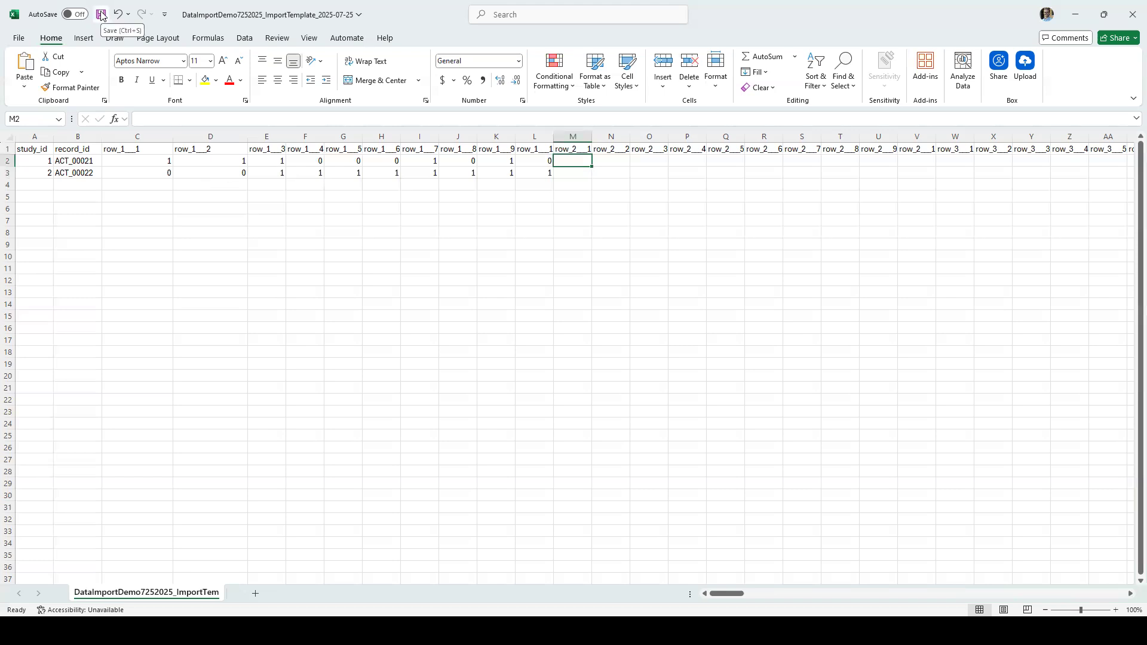
{"action": "left_click", "coordinate": [1075, 15]}
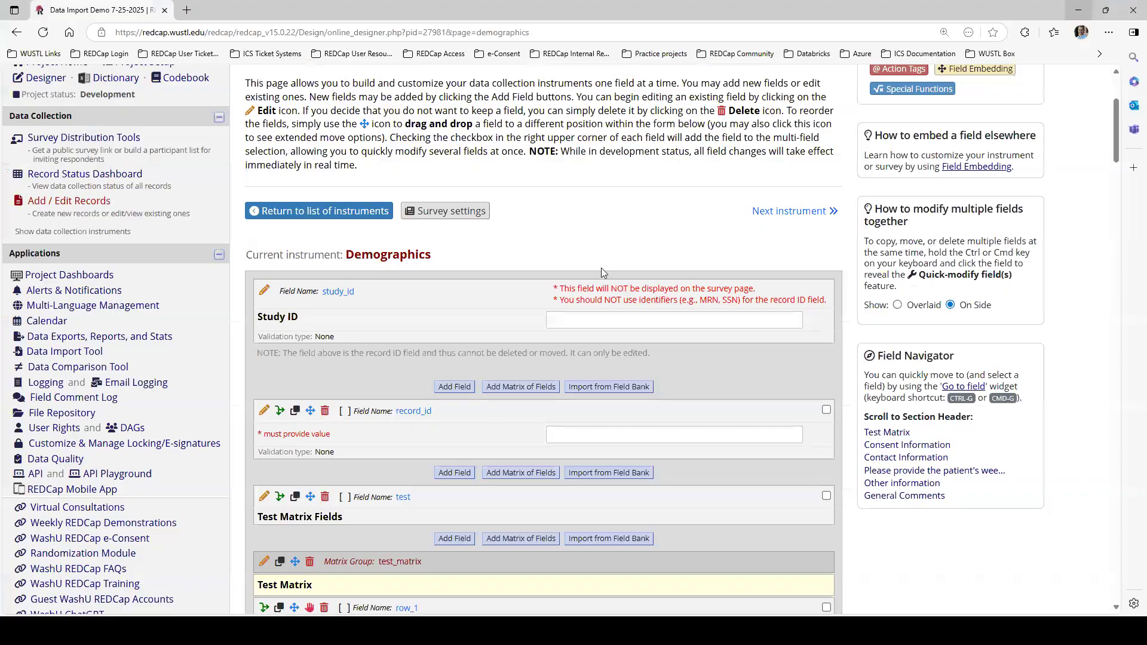
Open the project's Data Import Tool from the Online Designer page
{"action": "scroll", "coordinate": [116, 227], "scroll_direction": "up", "scroll_amount": 2}
{"action": "left_click", "coordinate": [36, 351]}
{"action": "left_click", "coordinate": [65, 472]}
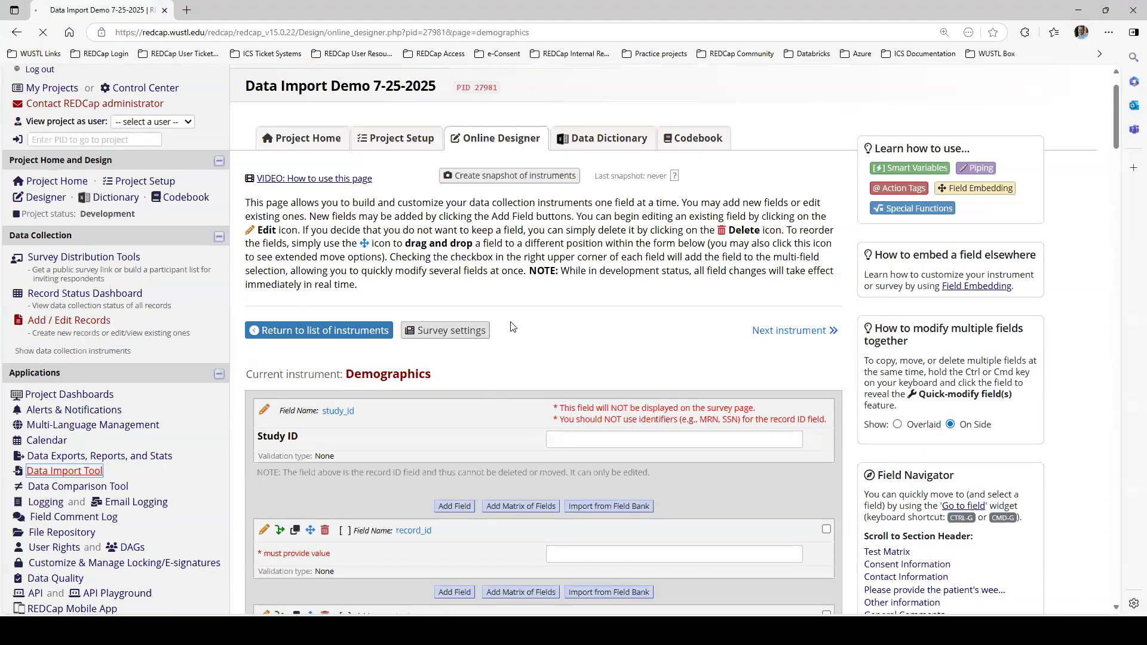
{"action": "left_click", "coordinate": [149, 459]}
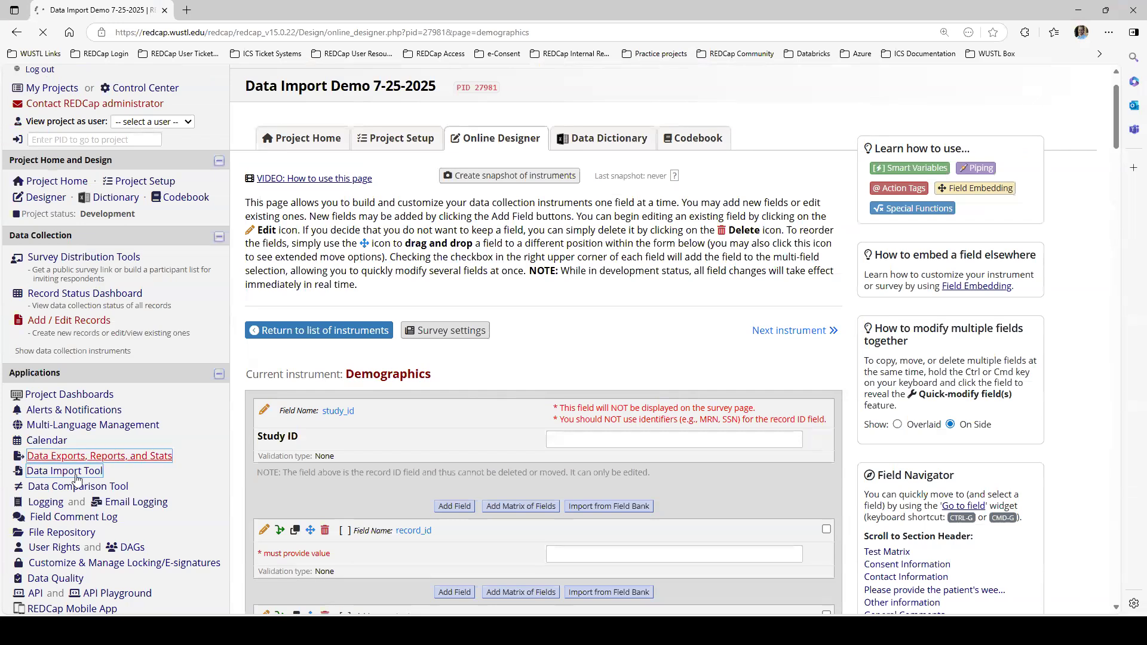
Upload the file DataImportDemo7252025_ImportTemplate_2025-07-25 for real-time CSV import, keeping the default import settings
{"action": "scroll", "coordinate": [487, 361], "scroll_direction": "down", "scroll_amount": 4}
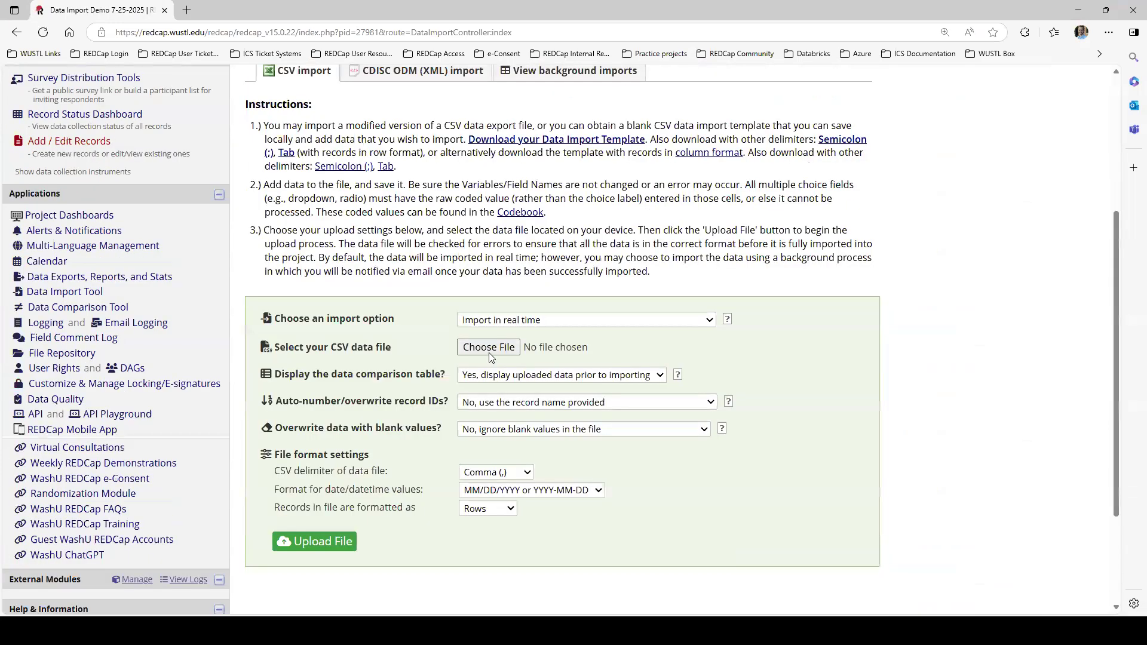
{"action": "left_click", "coordinate": [489, 349]}
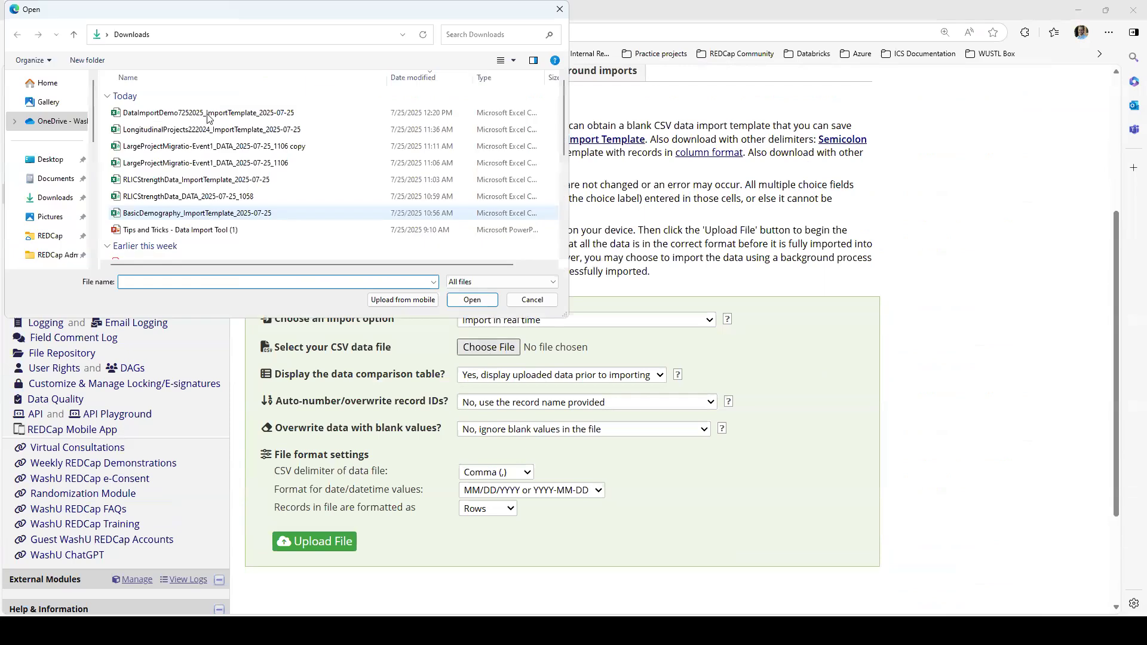
{"action": "left_click", "coordinate": [209, 115]}
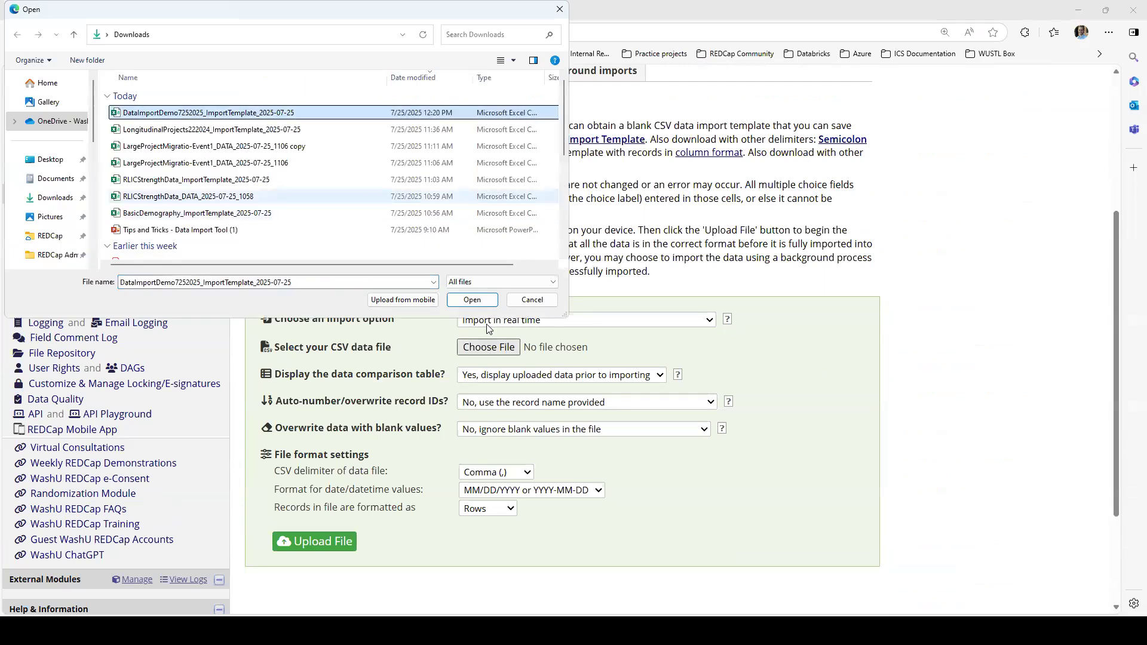
{"action": "left_click", "coordinate": [472, 301]}
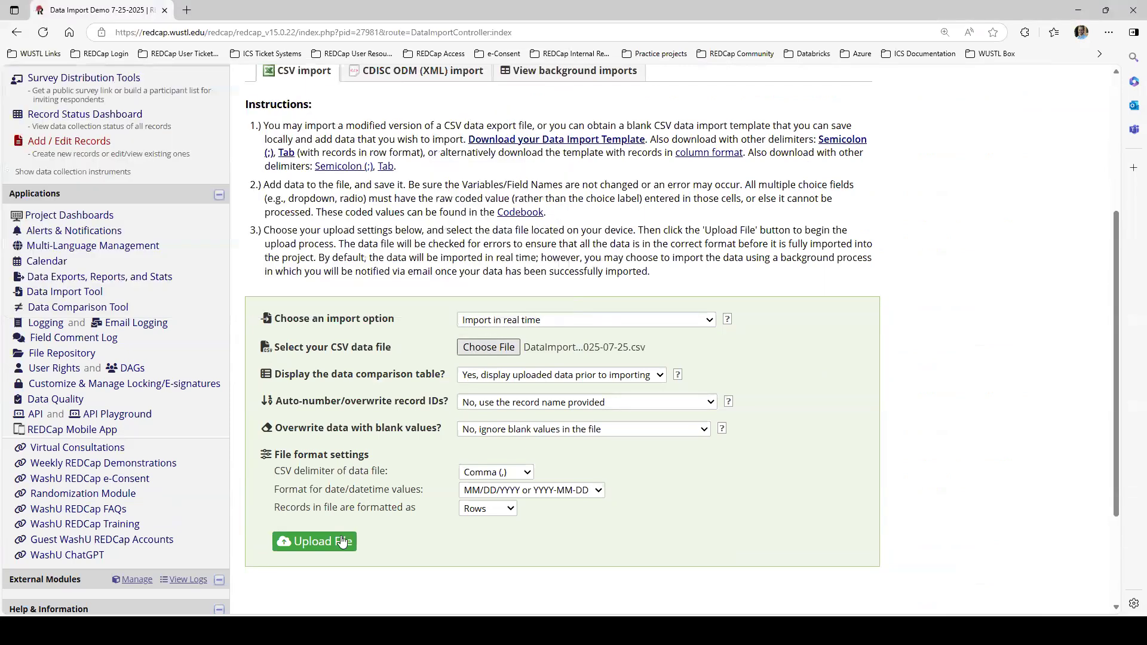
{"action": "left_click", "coordinate": [339, 545]}
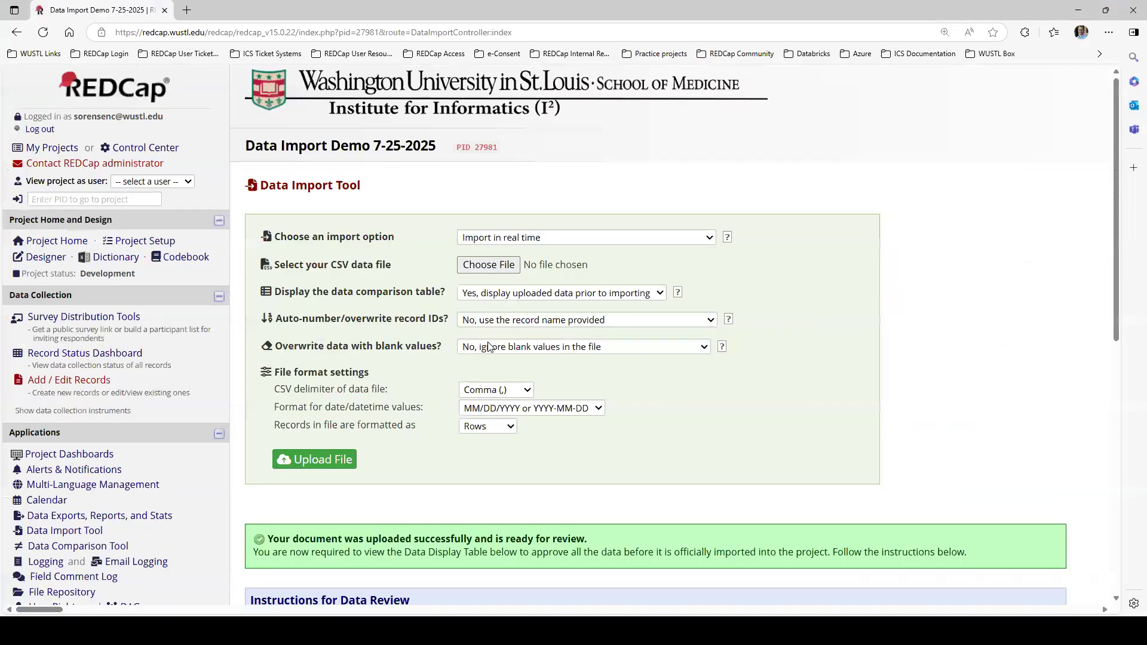
Review the study_id, record_id and row_1 values in the Data Display Table, and import the data into the project
{"action": "scroll", "coordinate": [487, 347], "scroll_direction": "down", "scroll_amount": 5}
{"action": "scroll", "coordinate": [848, 543], "scroll_direction": "down", "scroll_amount": 1}
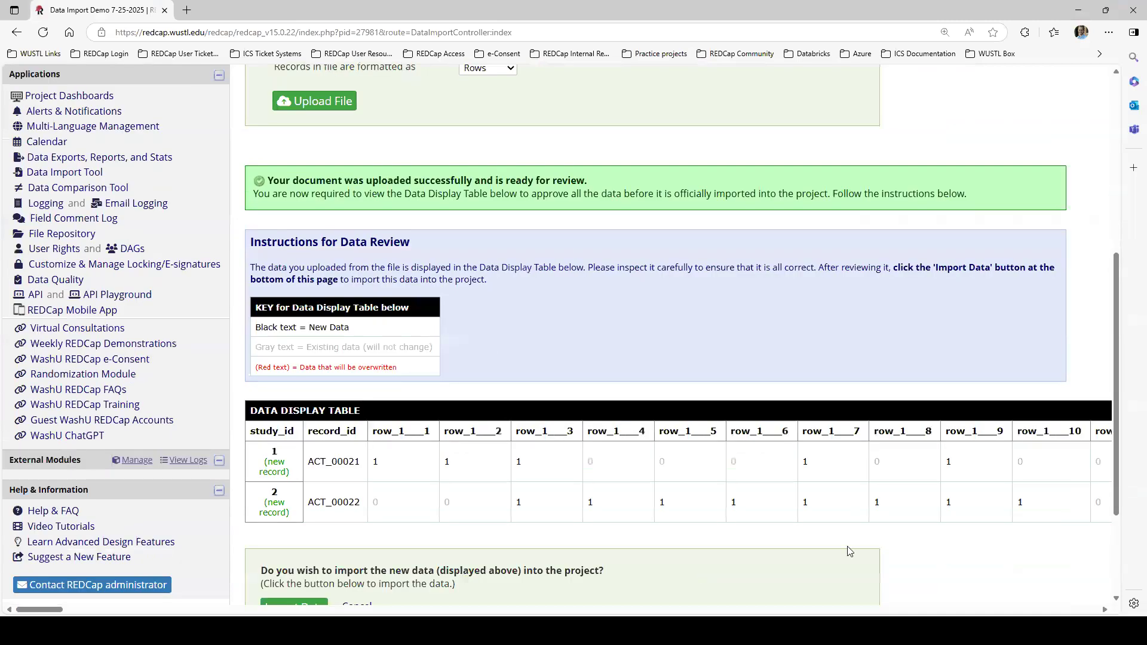
{"action": "scroll", "coordinate": [328, 590], "scroll_direction": "down", "scroll_amount": 1}
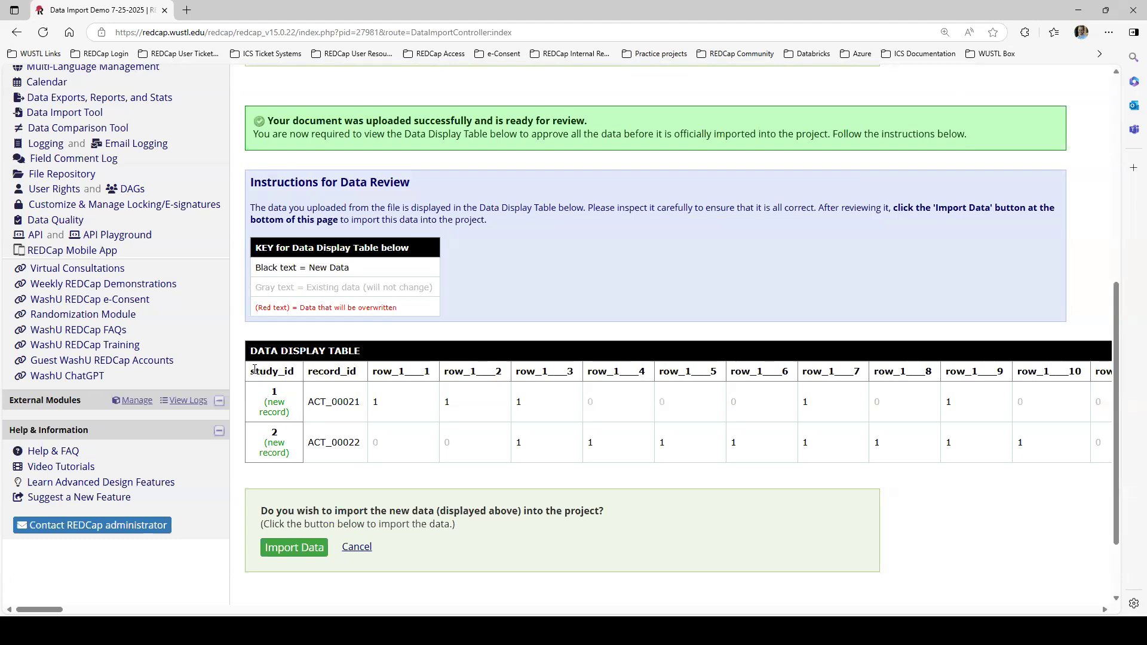
{"action": "double_click", "coordinate": [292, 378]}
{"action": "left_click", "coordinate": [282, 399]}
{"action": "left_click_drag", "start_coordinate": [310, 373], "coordinate": [315, 409]}
{"action": "left_click", "coordinate": [280, 414]}
{"action": "double_click", "coordinate": [261, 412]}
{"action": "triple_click", "coordinate": [264, 413]}
{"action": "left_click", "coordinate": [265, 414]}
{"action": "left_click", "coordinate": [316, 557]}
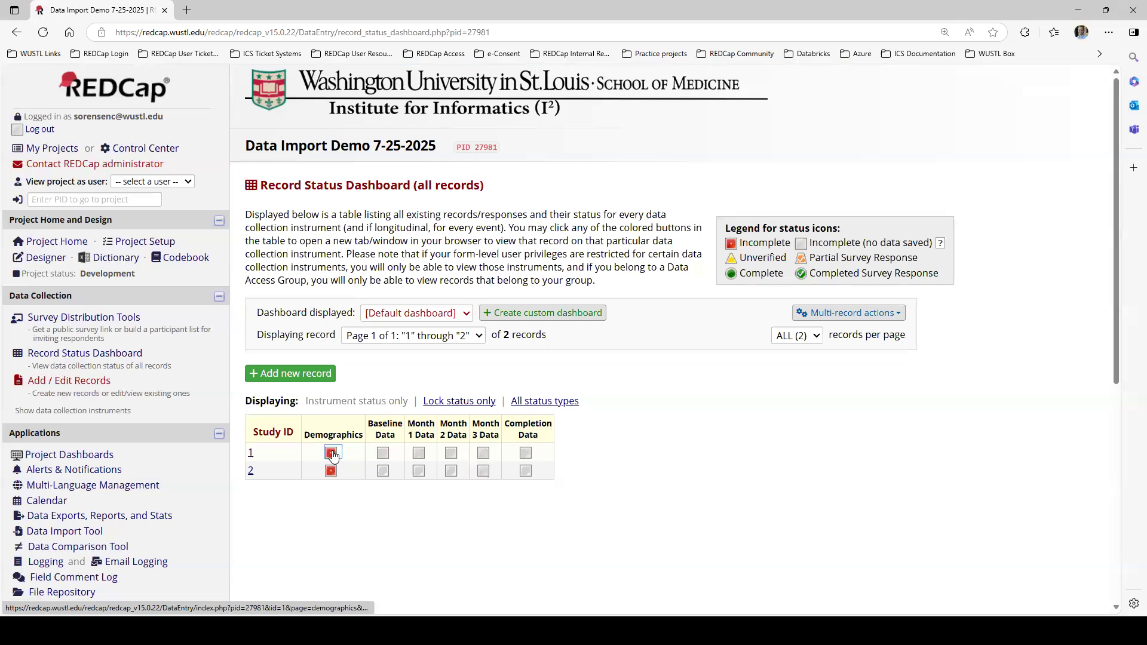
Open record 1's Demographics form and compare its Row 1 checkboxes with the values in the Excel import template
{"action": "left_click", "coordinate": [332, 454]}
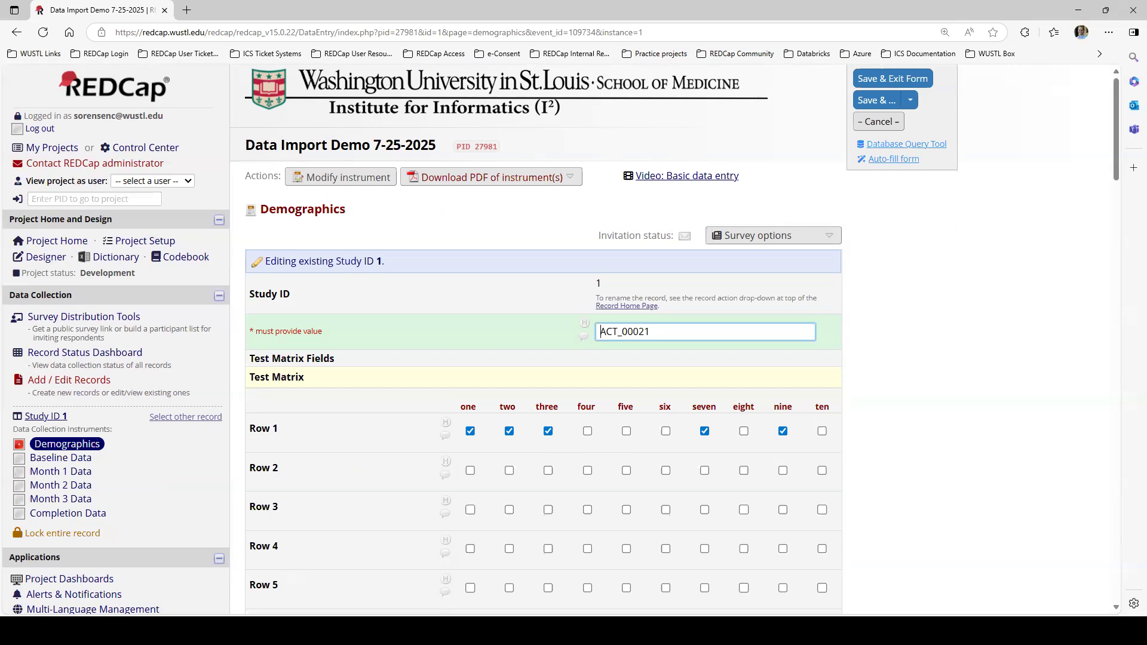
{"action": "key", "text": "alt+Tab"}
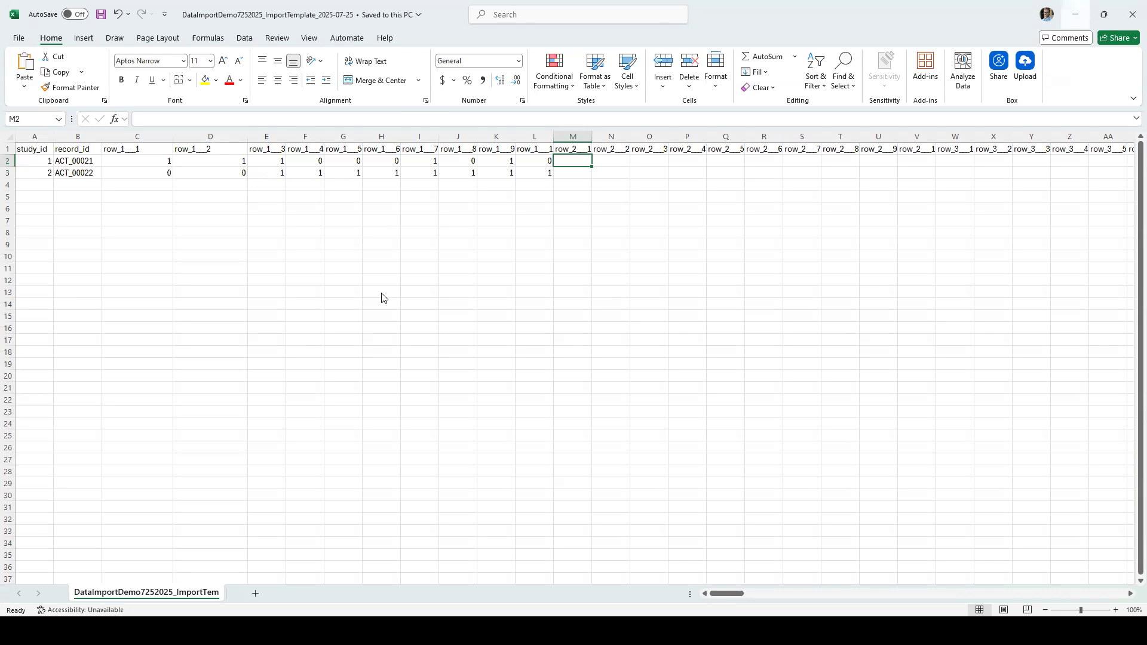
{"action": "key", "text": "alt+Tab"}
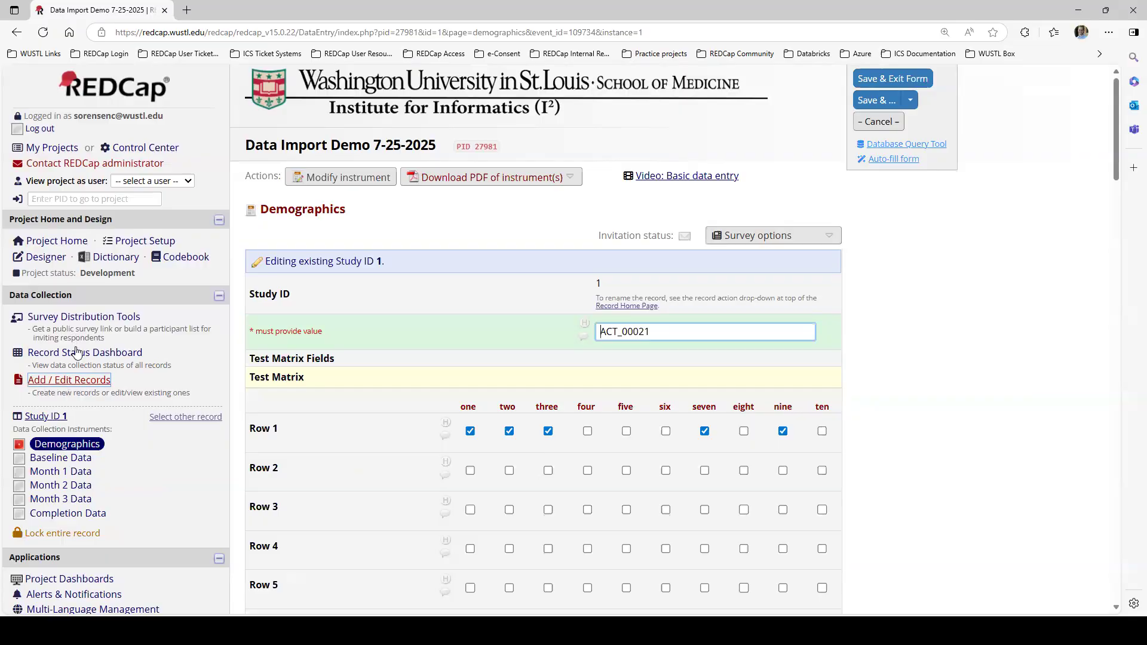
Check the Row 1 checkboxes on record 2's Demographics form, and return to the Record Status Dashboard
{"action": "left_click", "coordinate": [76, 353]}
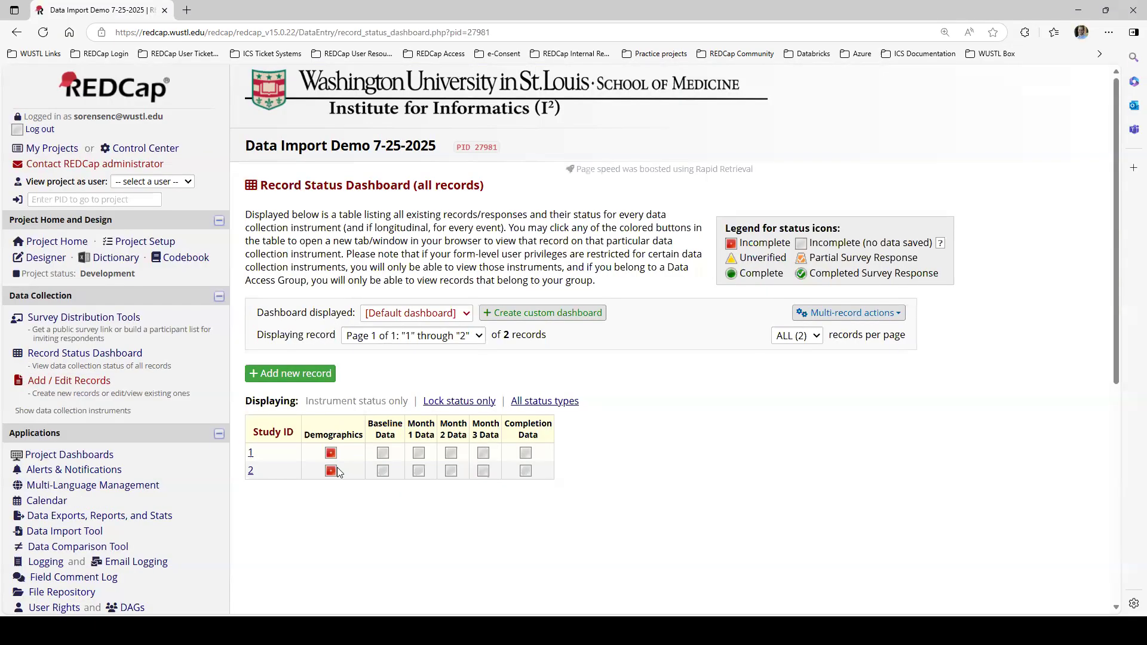
{"action": "left_click", "coordinate": [332, 472]}
{"action": "scroll", "coordinate": [457, 472], "scroll_direction": "down", "scroll_amount": 1}
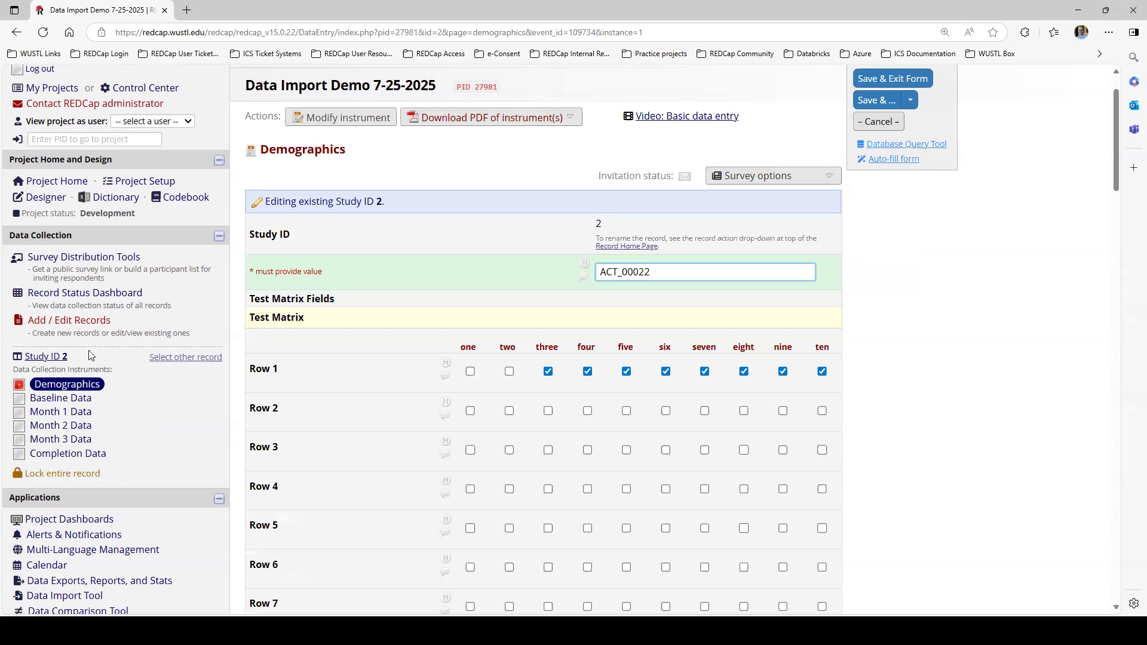
{"action": "left_click", "coordinate": [107, 295]}
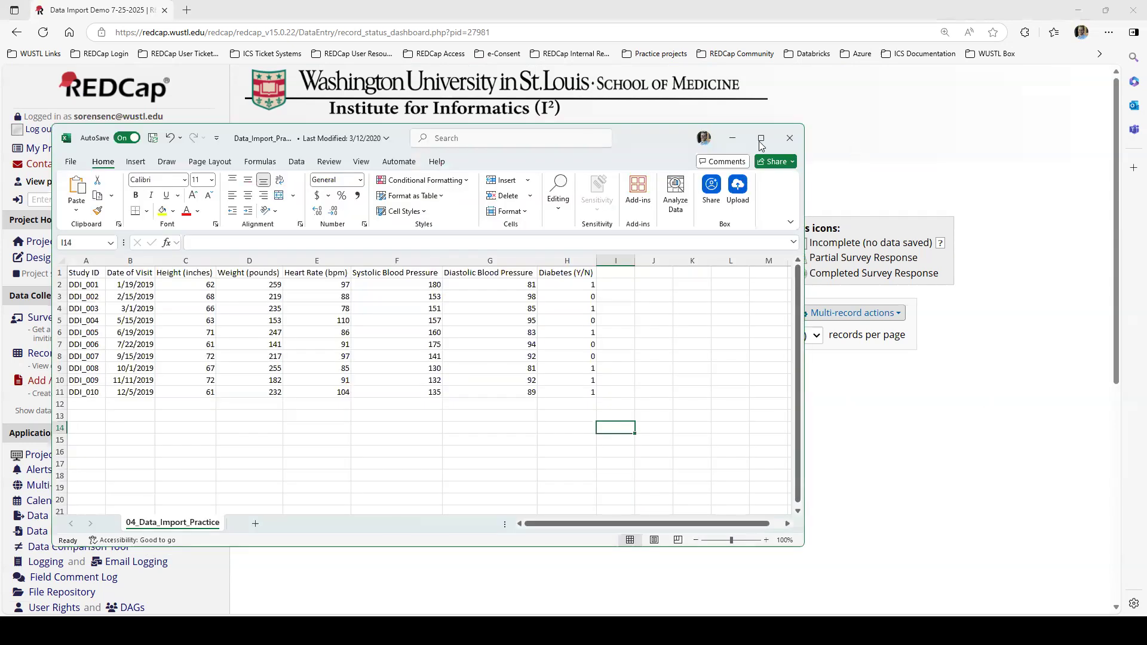
Switch to the Excel import template and look across its header row from row_2___1 to row_9___2
{"action": "left_click", "coordinate": [732, 138]}
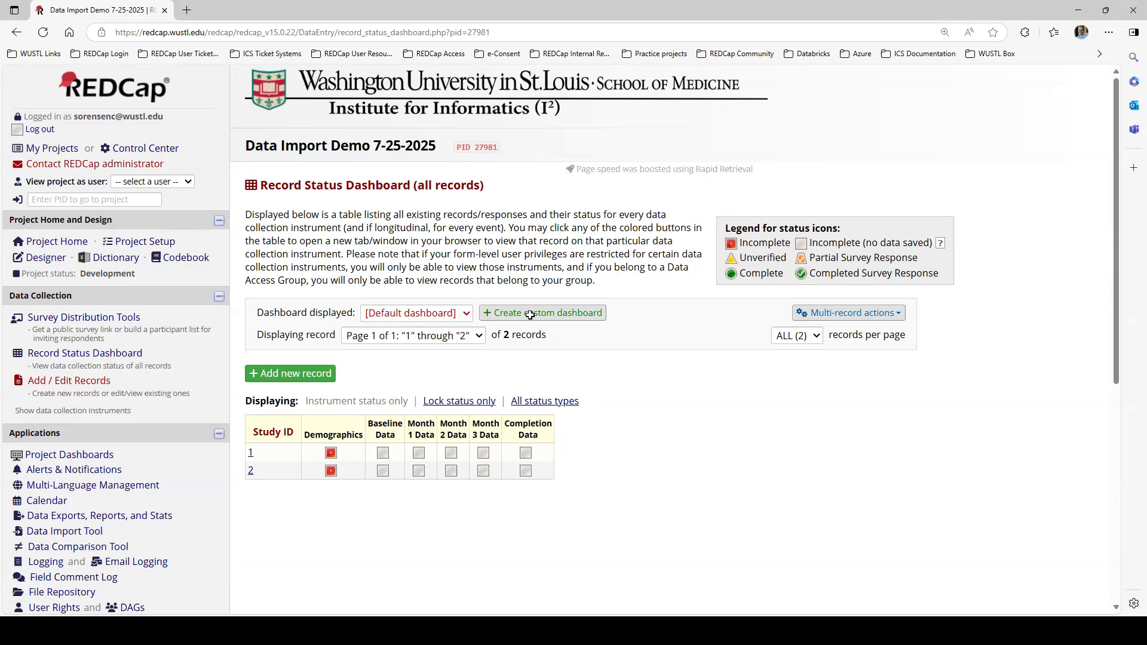
{"action": "key", "text": "alt+Tab"}
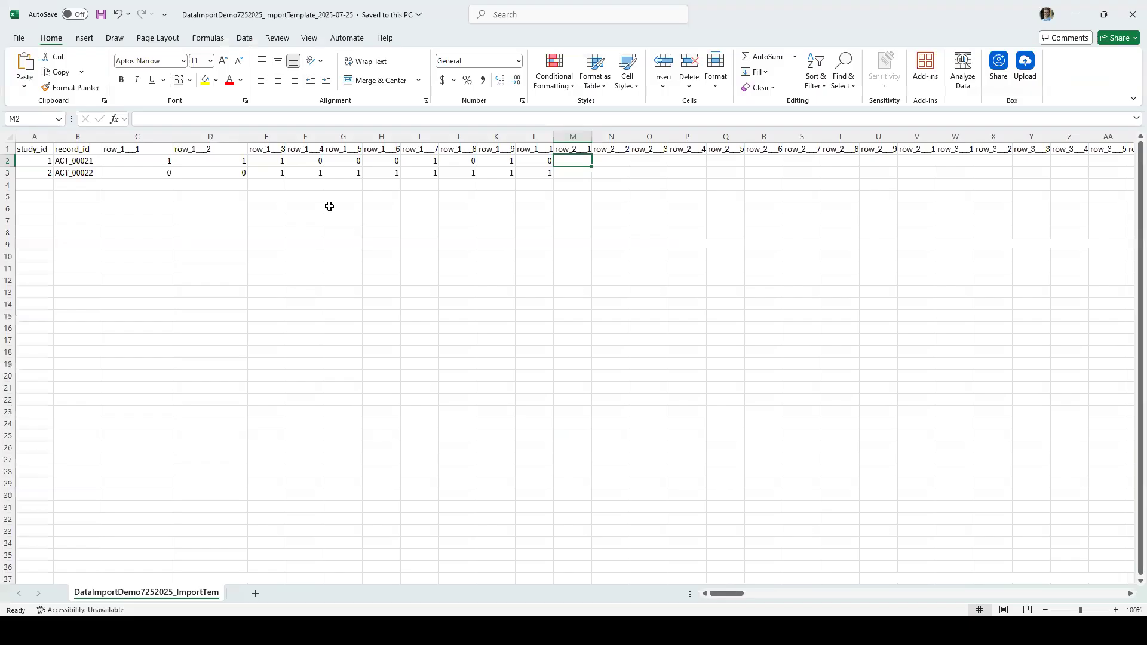
{"action": "left_click", "coordinate": [574, 147]}
{"action": "key", "text": "Right"}
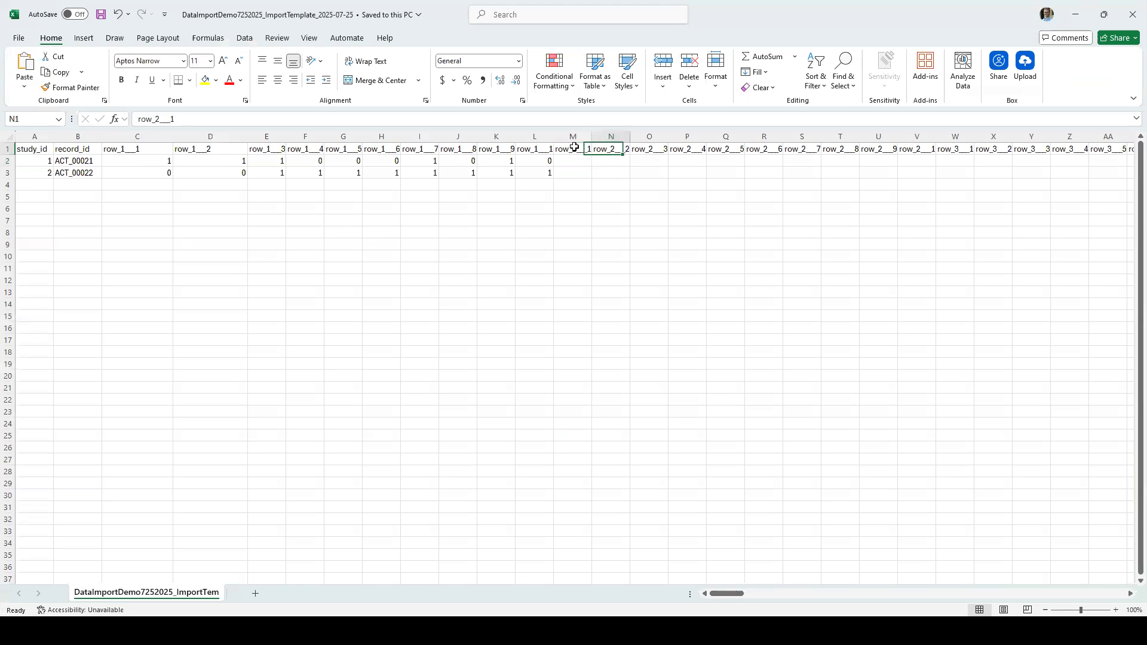
{"action": "key", "text": "Right"}
{"action": "key", "text": "Right"}
{"action": "key", "text": "Right"}
{"action": "key", "text": "Right"}
{"action": "key", "text": "Right"}
{"action": "key", "text": "Right"}
{"action": "key", "text": "Right"}
{"action": "key", "text": "Right"}
{"action": "key", "text": "Right"}
{"action": "key", "text": "Right"}
{"action": "key", "text": "Right"}
{"action": "key", "text": "Right"}
{"action": "key", "text": "Right"}
{"action": "key", "text": "Right"}
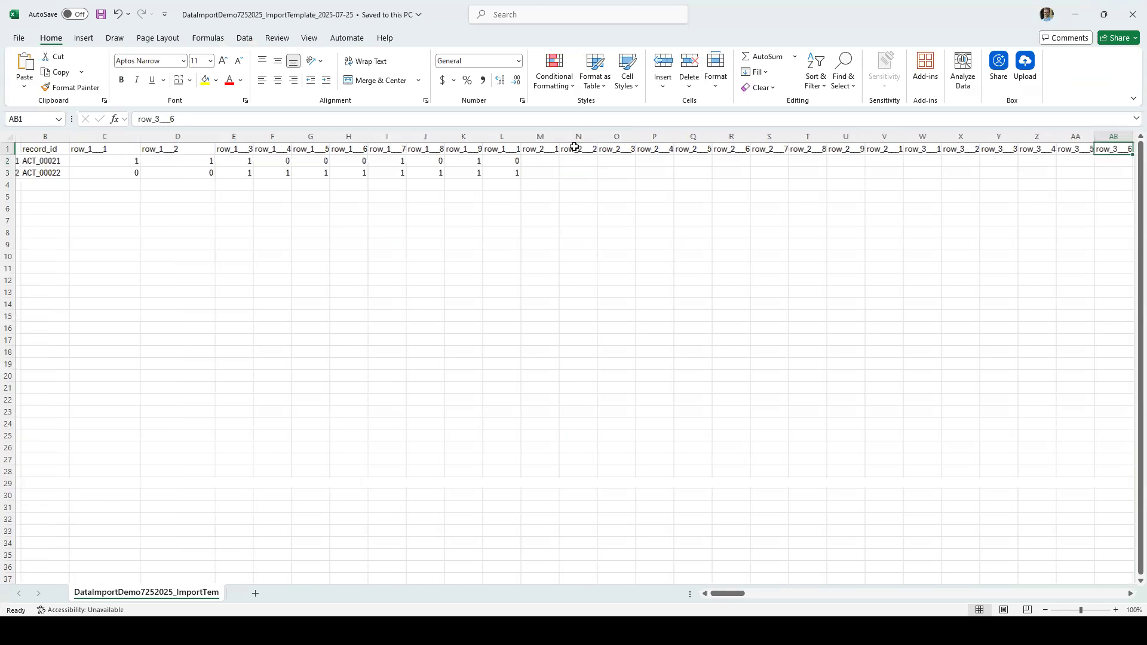
{"action": "key", "text": "Right"}
{"action": "key", "text": "Right"}
{"action": "key", "text": "Right"}
{"action": "key", "text": "Right"}
{"action": "key", "text": "Right"}
{"action": "key", "text": "Right"}
{"action": "key", "text": "Right"}
{"action": "key", "text": "Right"}
{"action": "key", "text": "Right"}
{"action": "key", "text": "Right"}
{"action": "key", "text": "Right"}
{"action": "key", "text": "Right"}
{"action": "key", "text": "Right"}
{"action": "key", "text": "Right"}
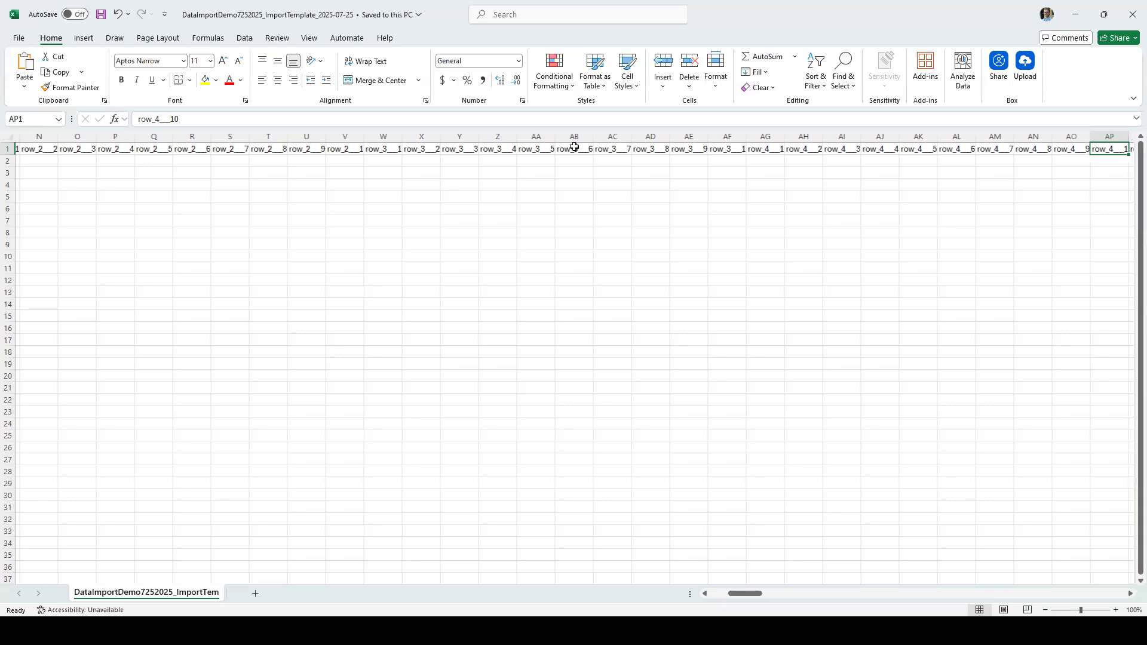
{"action": "key", "text": "Right"}
{"action": "key", "text": "Right"}
{"action": "key", "text": "Right"}
{"action": "key", "text": "Right"}
{"action": "key", "text": "Right"}
{"action": "key", "text": "Right"}
{"action": "key", "text": "Right"}
{"action": "key", "text": "Right"}
{"action": "key", "text": "Right"}
{"action": "key", "text": "Right"}
{"action": "key", "text": "Right"}
{"action": "key", "text": "Right"}
{"action": "key", "text": "Right"}
{"action": "key", "text": "Right"}
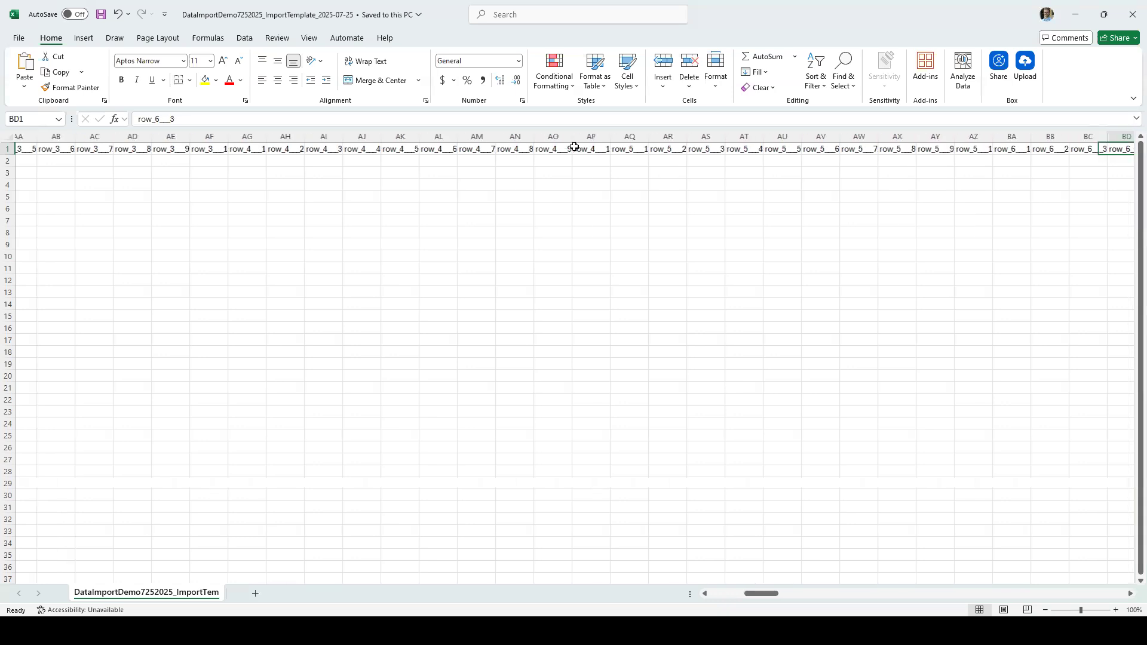
{"action": "key", "text": "Right"}
{"action": "key", "text": "Right"}
{"action": "key", "text": "Right"}
{"action": "key", "text": "Right"}
{"action": "key", "text": "Right"}
{"action": "key", "text": "Right"}
{"action": "key", "text": "Right"}
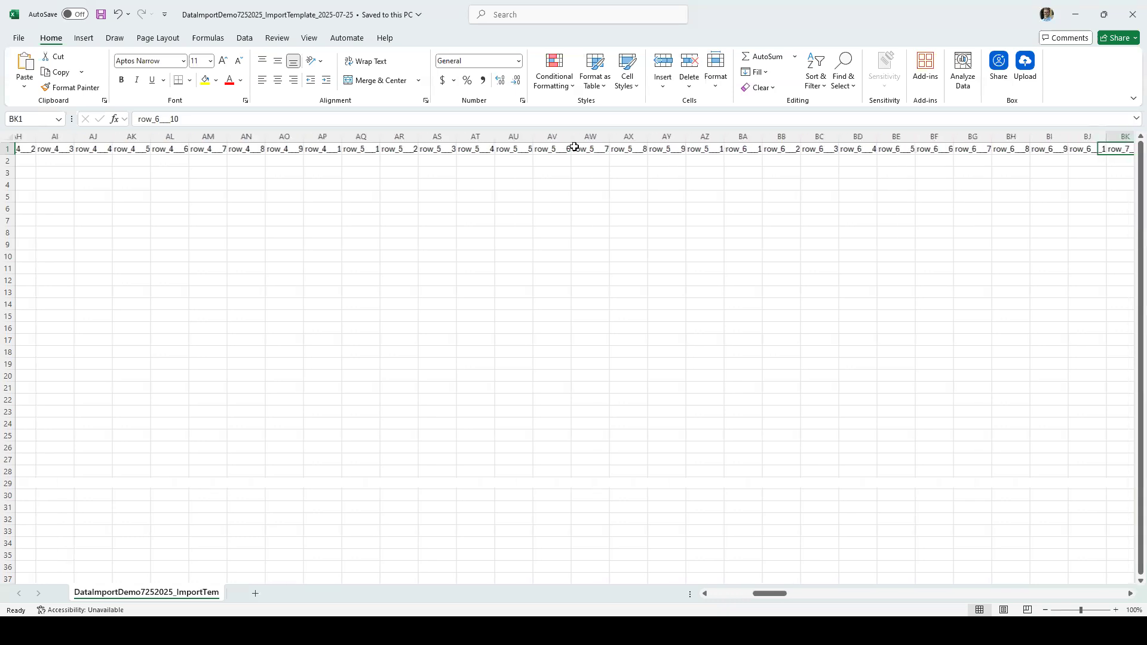
{"action": "key", "text": "Right"}
{"action": "key", "text": "Right"}
{"action": "key", "text": "Right"}
{"action": "key", "text": "Right"}
{"action": "key", "text": "Right"}
{"action": "key", "text": "Right"}
{"action": "key", "text": "Right"}
{"action": "key", "text": "Right"}
{"action": "key", "text": "Right"}
{"action": "key", "text": "Right"}
{"action": "key", "text": "Right"}
{"action": "key", "text": "Right"}
{"action": "key", "text": "Right"}
{"action": "key", "text": "Right"}
{"action": "key", "text": "Right"}
{"action": "key", "text": "Right"}
{"action": "key", "text": "Right"}
{"action": "key", "text": "Right"}
{"action": "key", "text": "Right"}
{"action": "key", "text": "Right"}
{"action": "key", "text": "Right"}
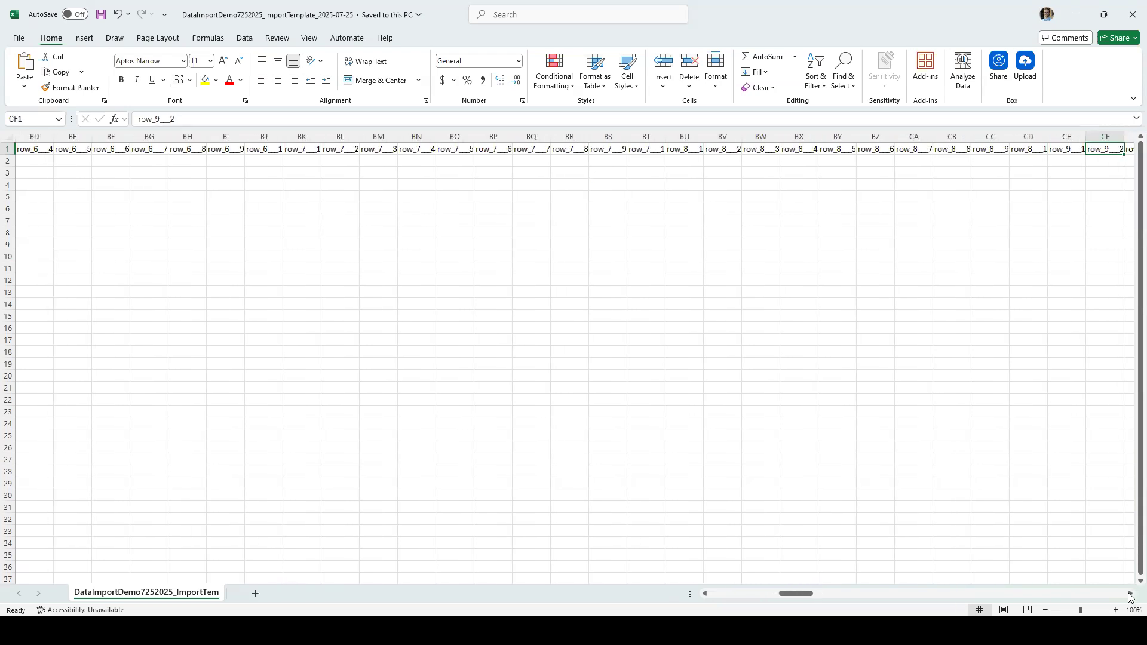
Look further along the template's header row through the row_10 to row_19 columns, and select header cell GE1
{"action": "left_click", "coordinate": [1129, 594]}
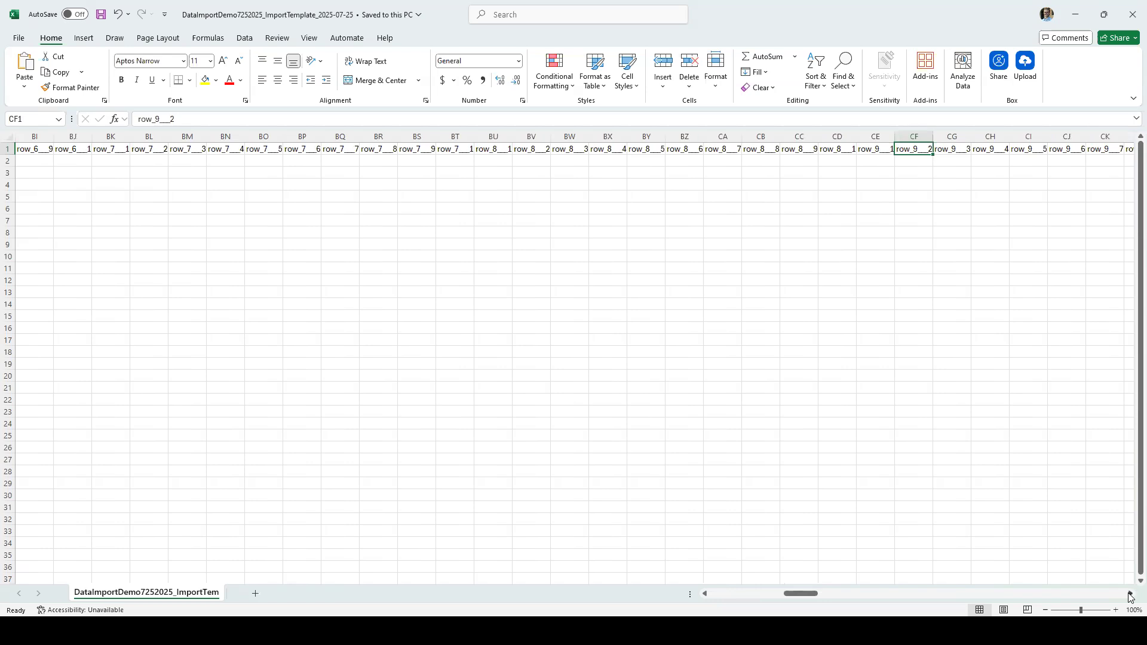
{"action": "left_click", "coordinate": [1129, 595]}
{"action": "left_click", "coordinate": [1129, 596]}
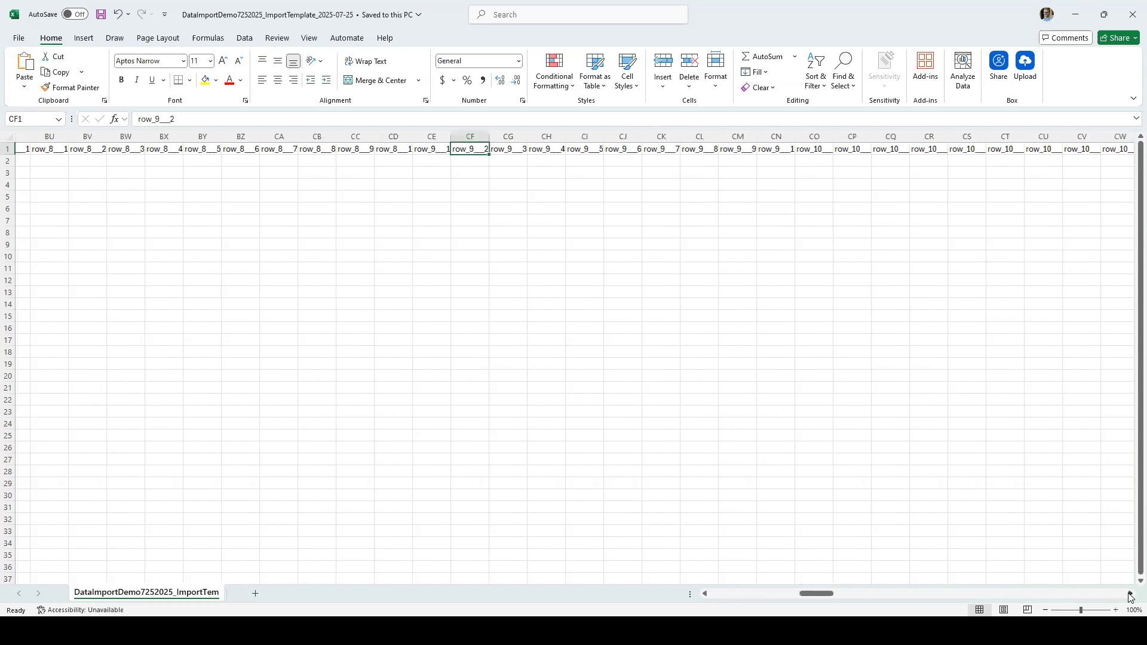
{"action": "left_click", "coordinate": [1129, 596]}
{"action": "left_click", "coordinate": [1129, 596]}
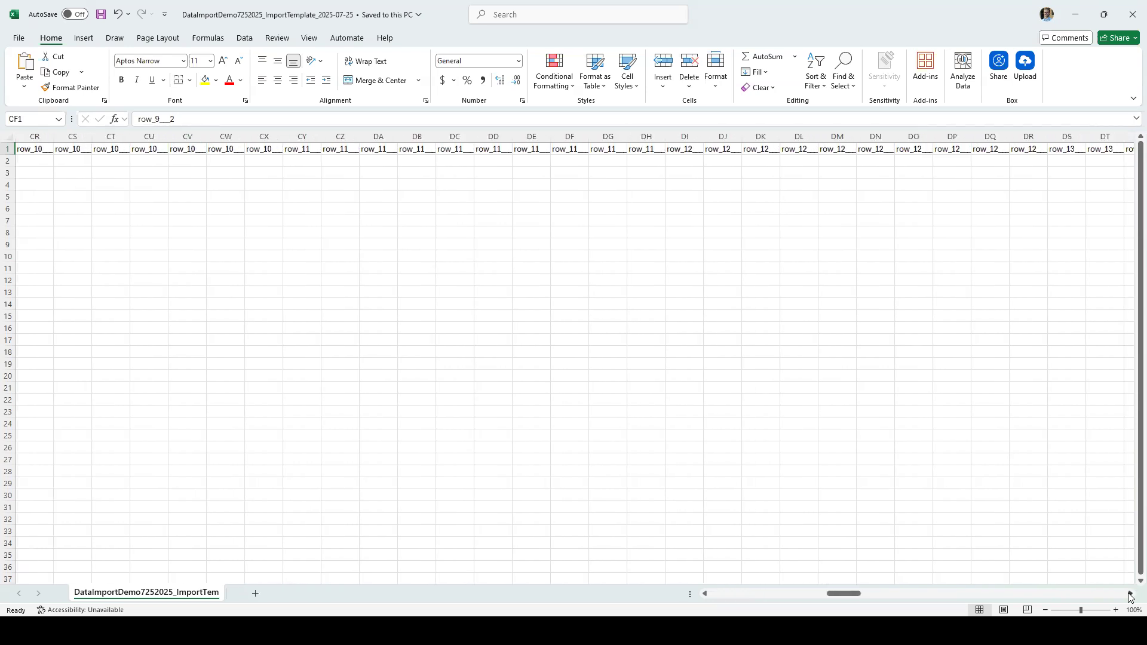
{"action": "left_click", "coordinate": [1128, 596]}
{"action": "left_click", "coordinate": [1128, 596]}
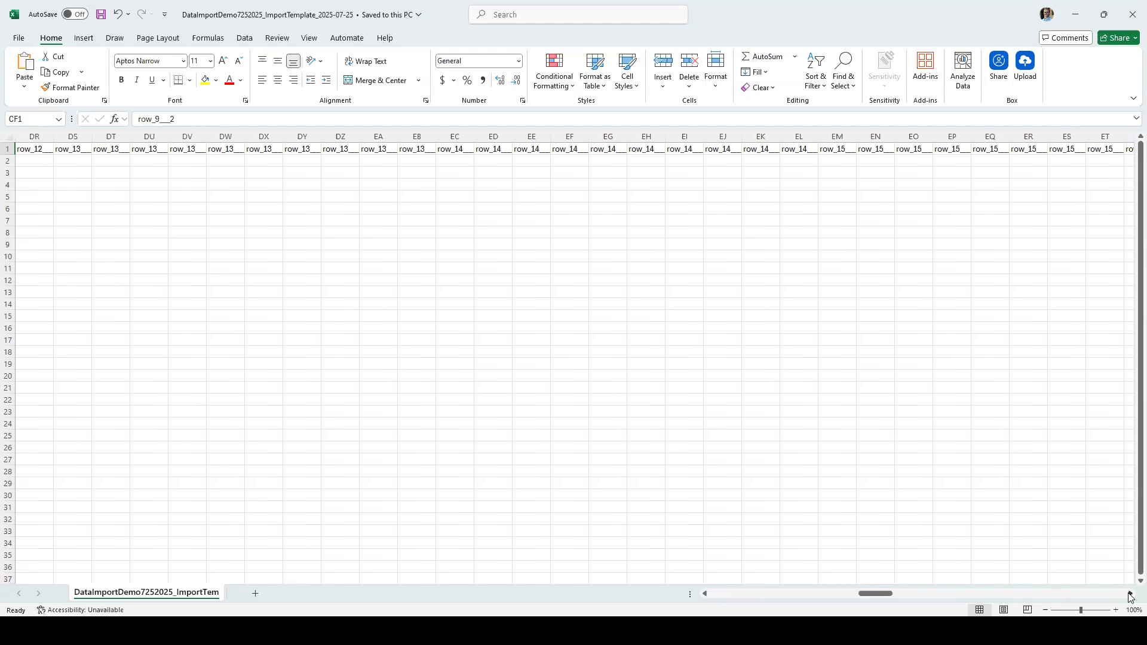
{"action": "left_click", "coordinate": [1129, 595]}
{"action": "left_click", "coordinate": [1128, 596]}
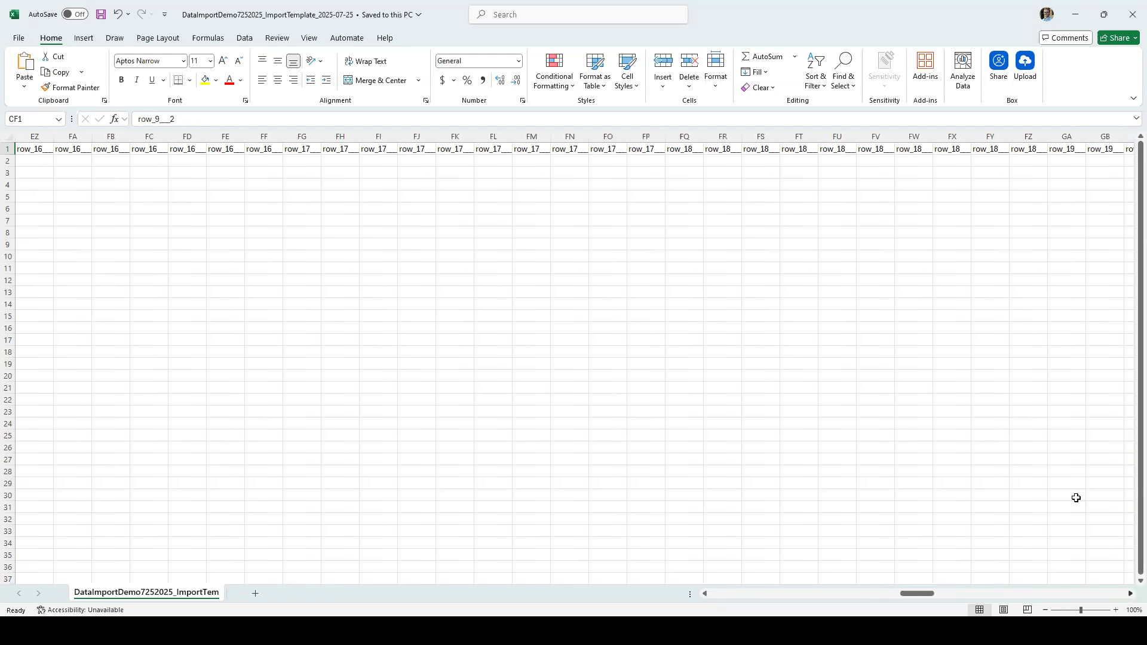
{"action": "left_click", "coordinate": [993, 147]}
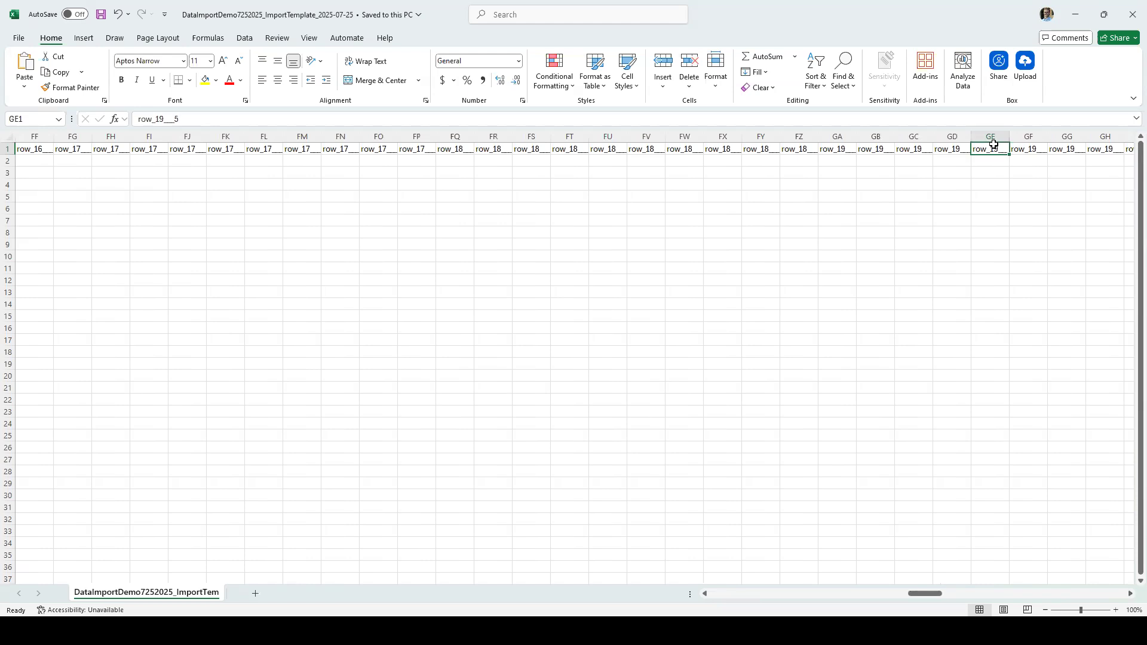
Search the sheet for "complete" to locate the first form status column
{"action": "key", "text": "ctrl+f"}
{"action": "type", "text": "co"}
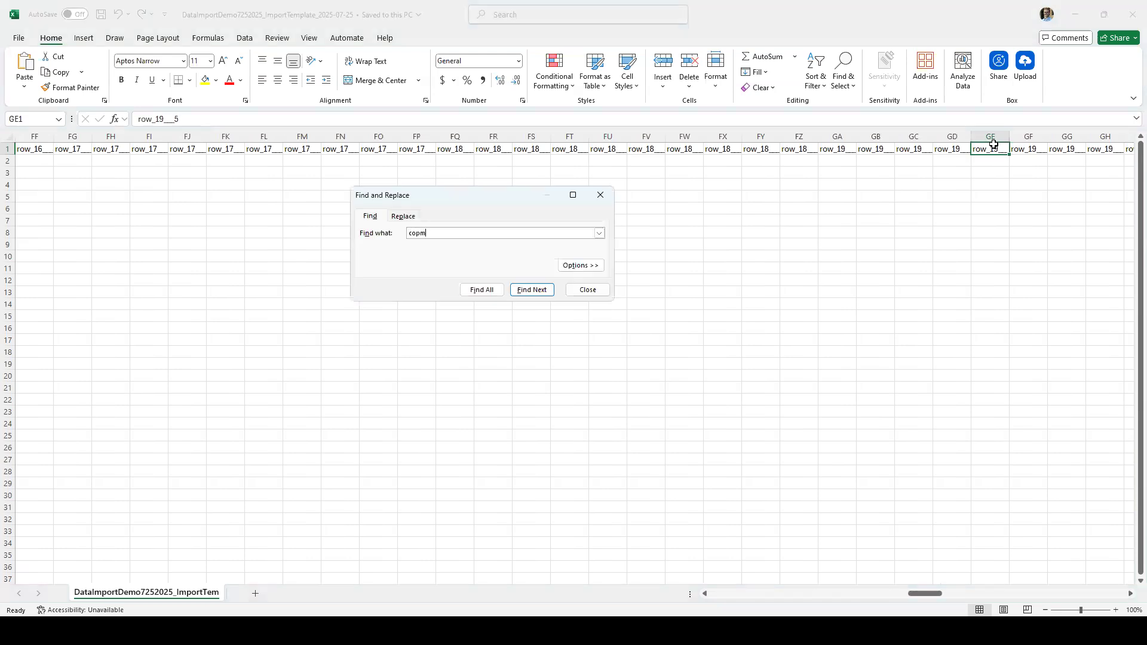
{"action": "type", "text": "mplete"}
{"action": "key", "text": "Return"}
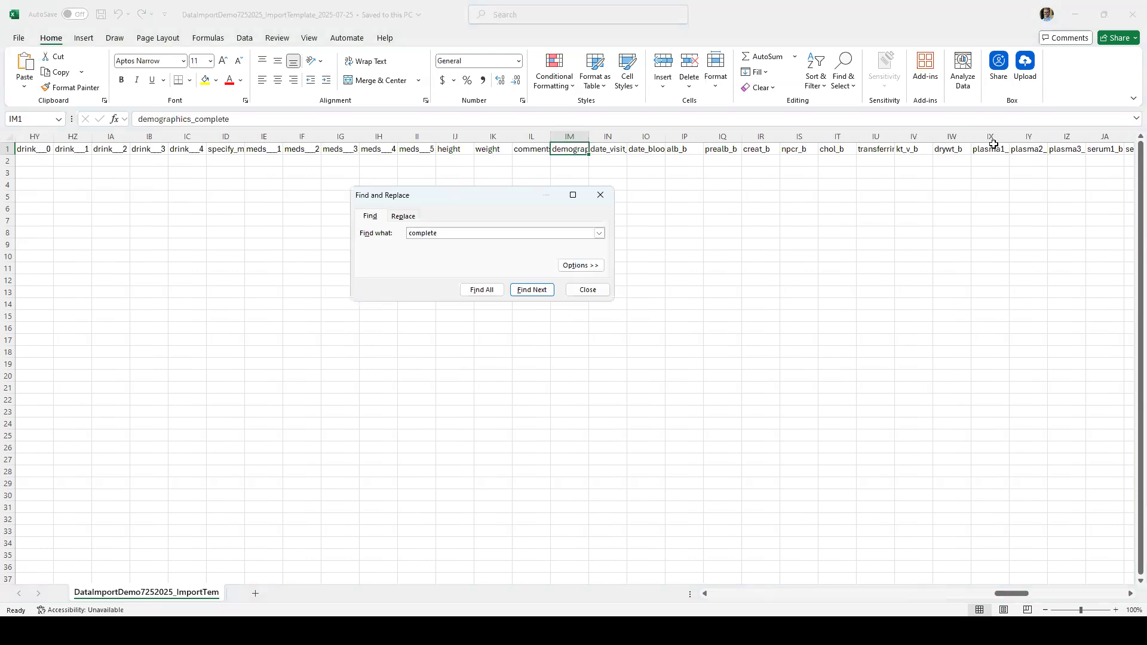
Enter 2 in IM2 and 1 in IM3 under the demographics_complete header, and close the search dialog
{"action": "left_click", "coordinate": [562, 151]}
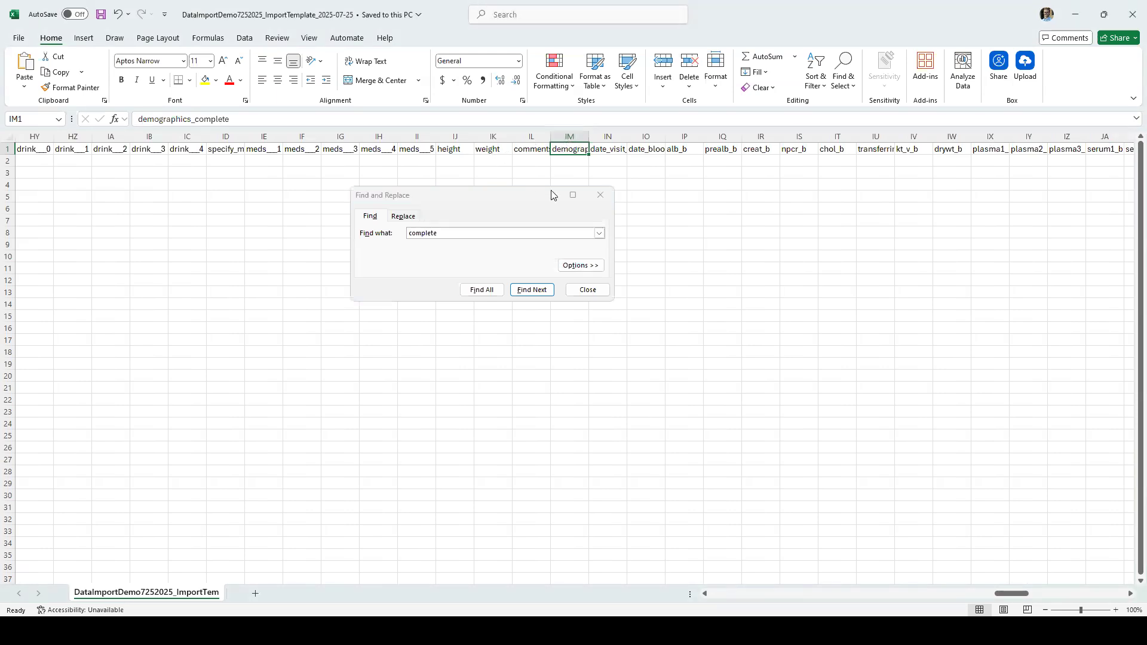
{"action": "left_click", "coordinate": [568, 161]}
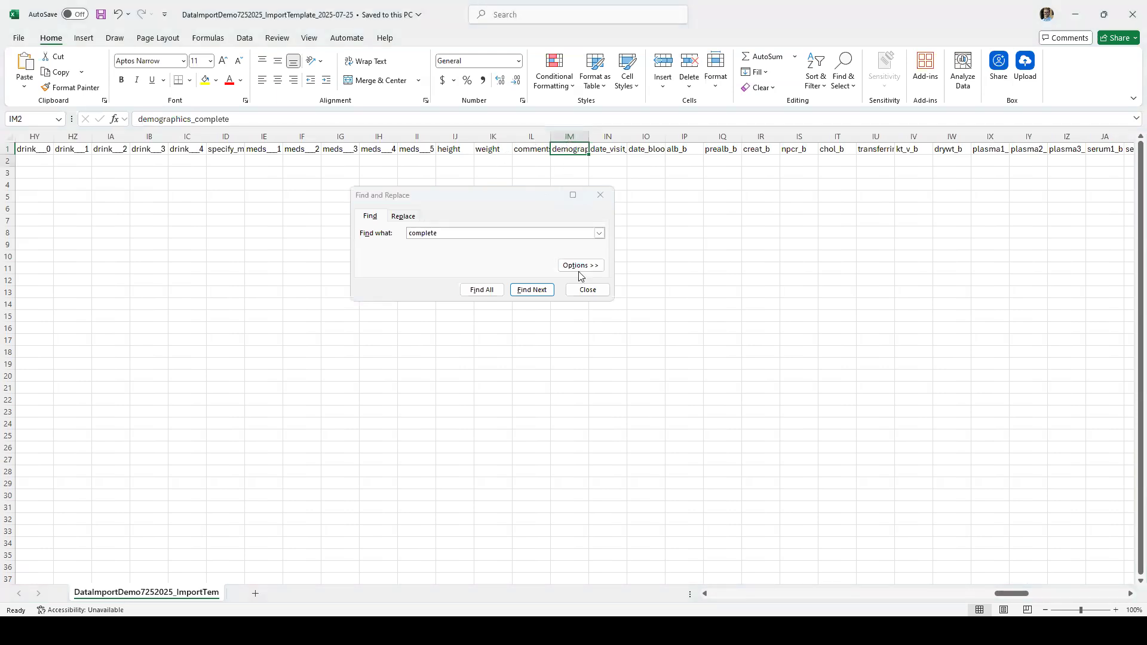
{"action": "type", "text": "2"}
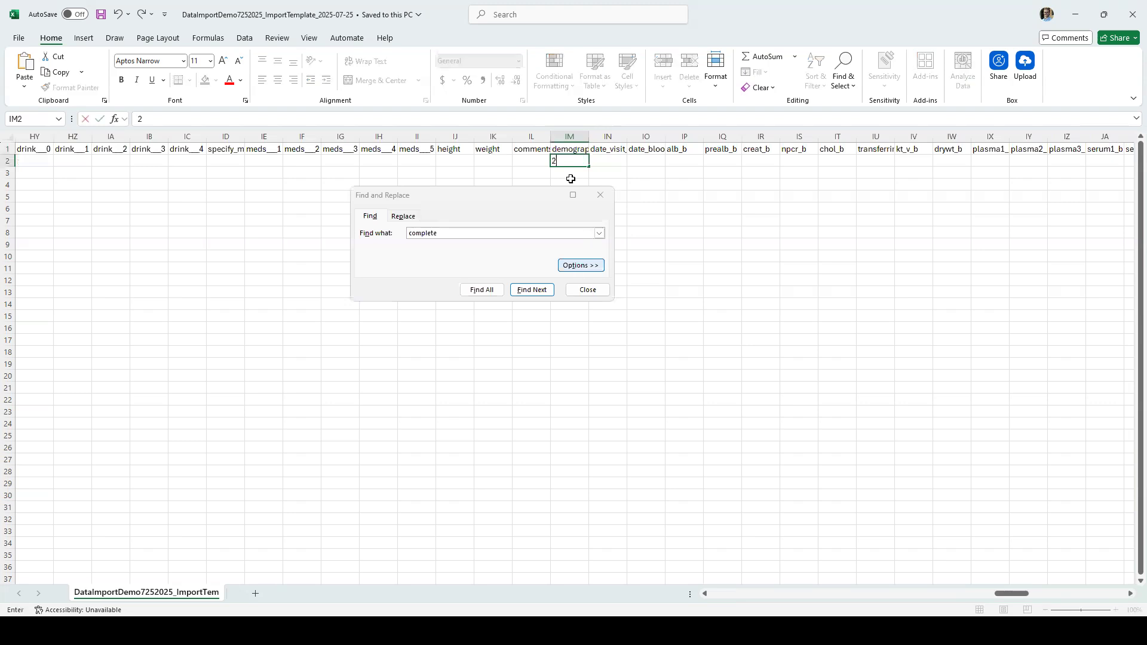
{"action": "key", "text": "Return"}
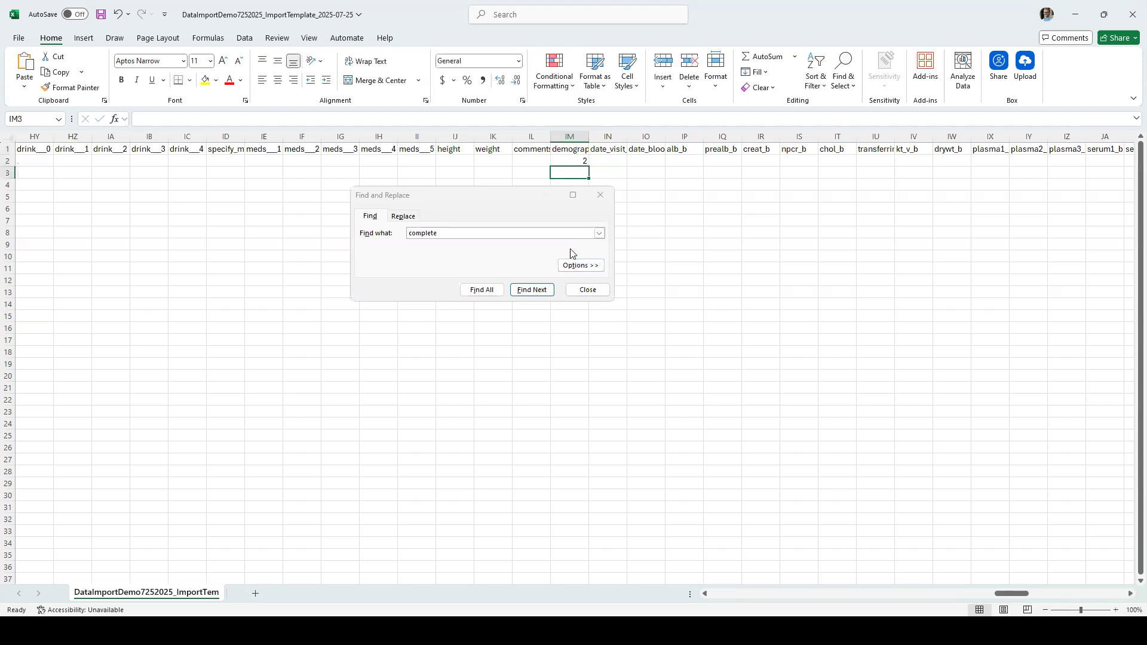
{"action": "type", "text": "1"}
{"action": "left_click", "coordinate": [585, 289]}
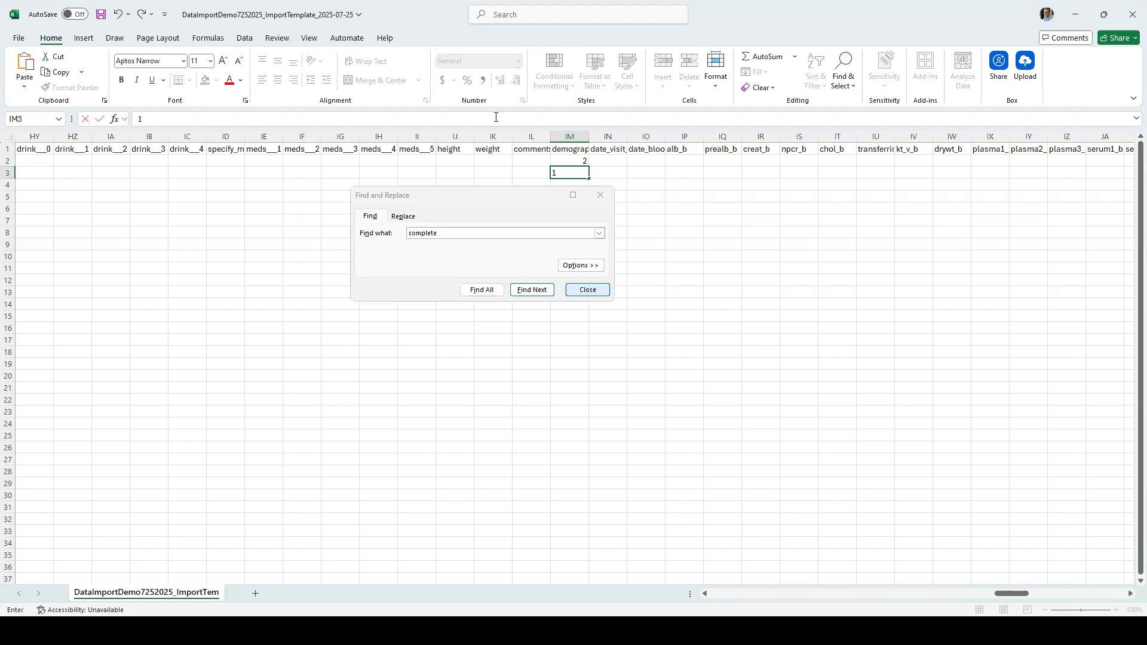
{"action": "key", "text": "Return"}
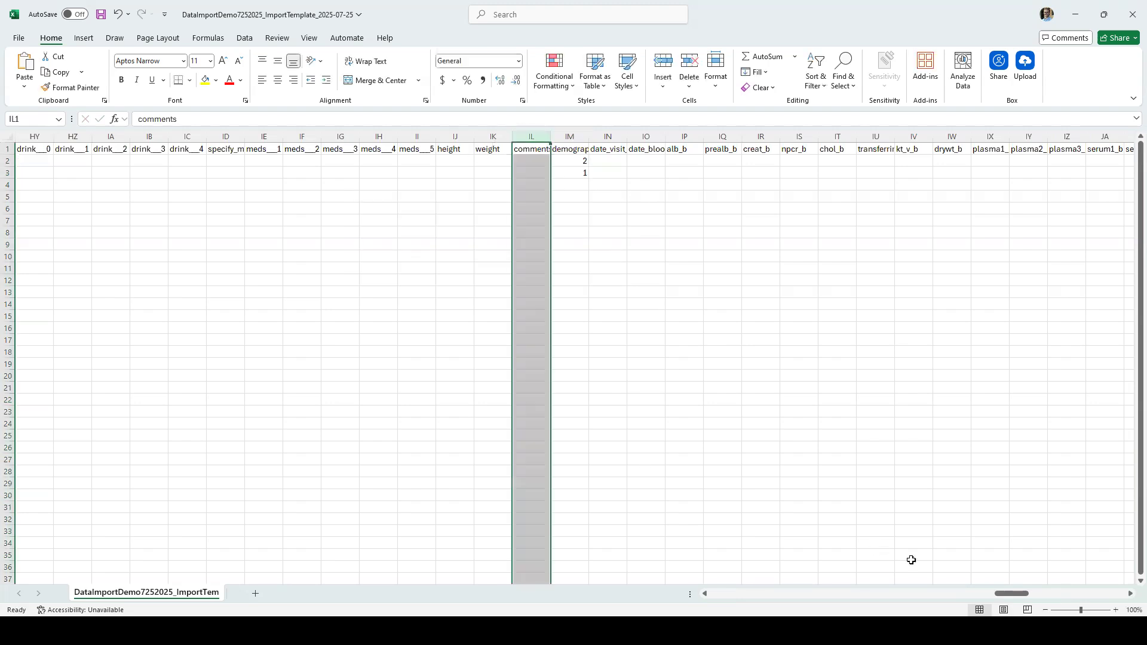
Delete the unused columns from row_2___1 through comments so demographics_complete follows the row_1 columns, and save the template
{"action": "left_click_drag", "start_coordinate": [1012, 594], "coordinate": [669, 622]}
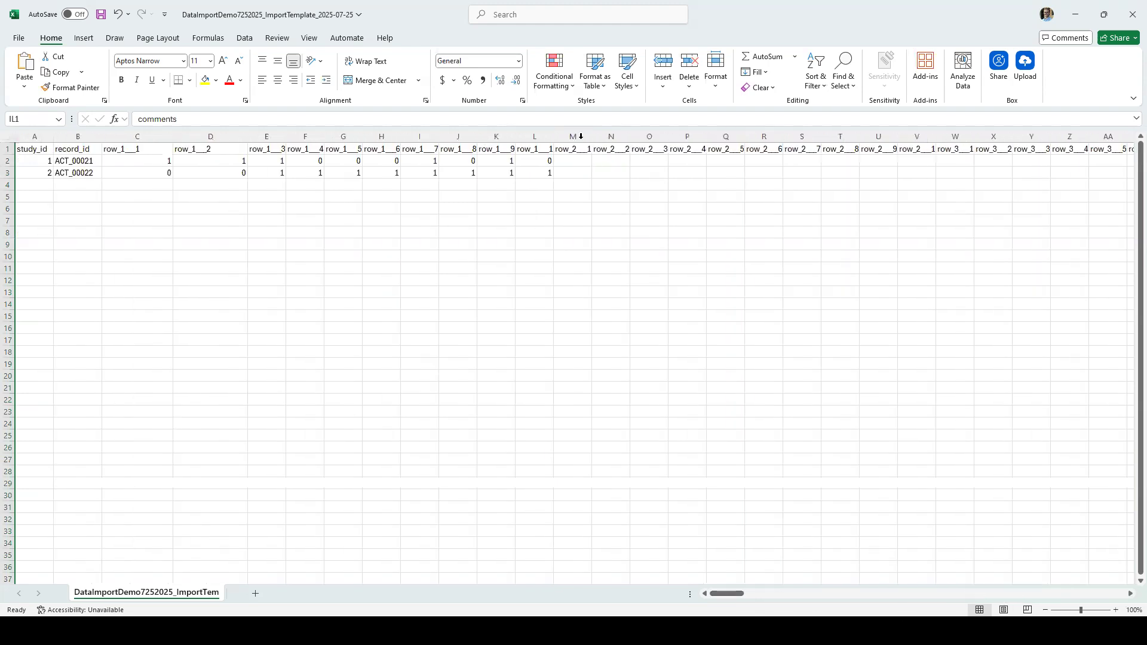
{"action": "left_click", "coordinate": [580, 132], "text": "shift"}
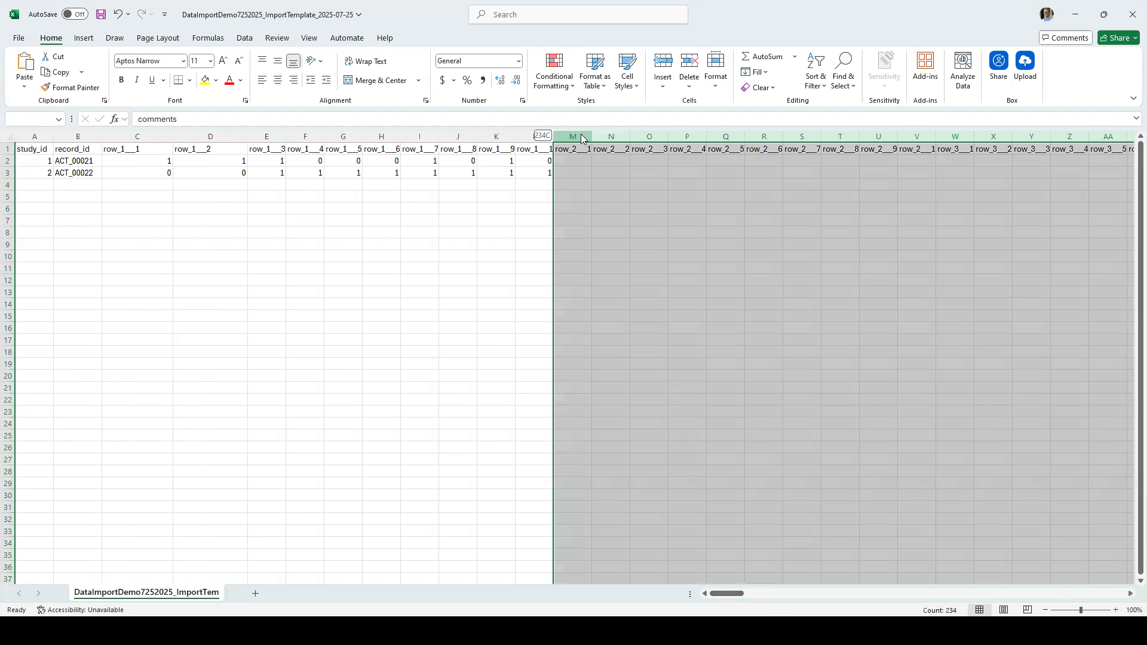
{"action": "right_click", "coordinate": [582, 135]}
{"action": "left_click", "coordinate": [618, 268]}
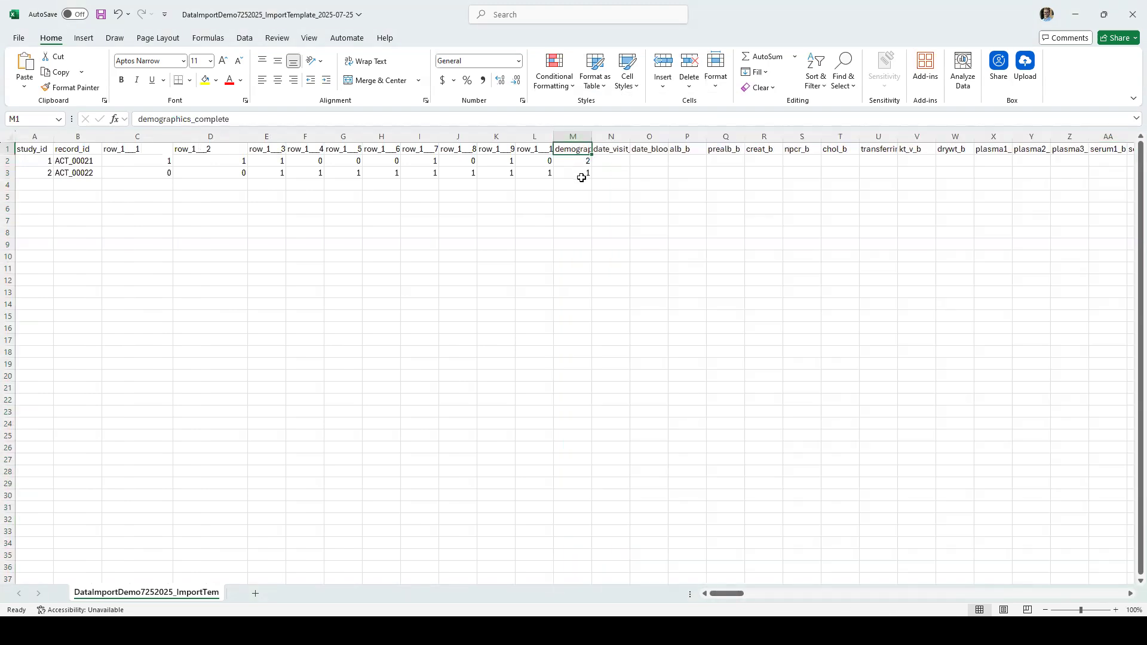
{"action": "left_click", "coordinate": [99, 13]}
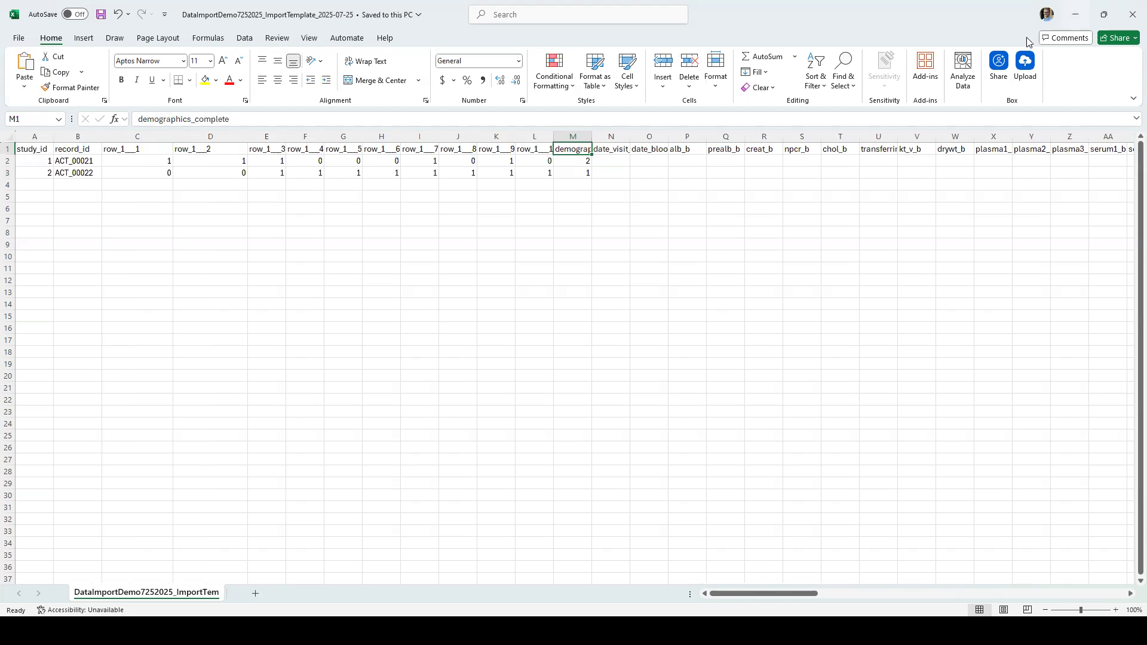
Switch to REDCap's Data Import Tool, upload DataImportDemo7252025_ImportTemplate_2025-07-25, review the data display table, and import the data
{"action": "key", "text": "alt+Tab"}
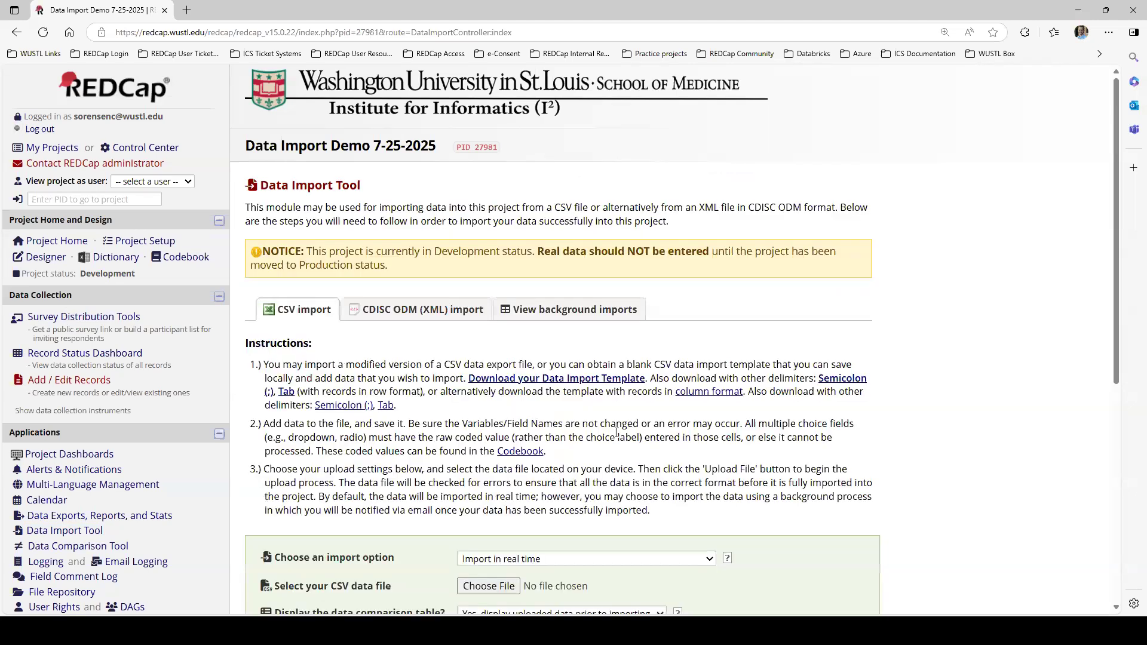
{"action": "scroll", "coordinate": [619, 414], "scroll_direction": "down", "scroll_amount": 4}
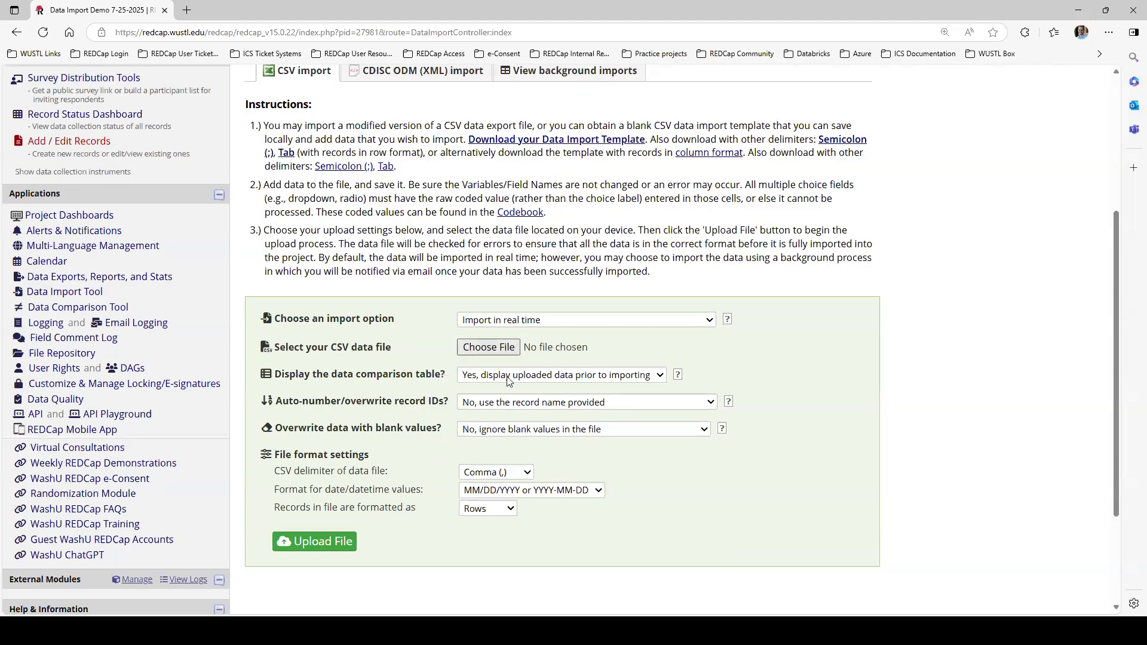
{"action": "left_click", "coordinate": [338, 544]}
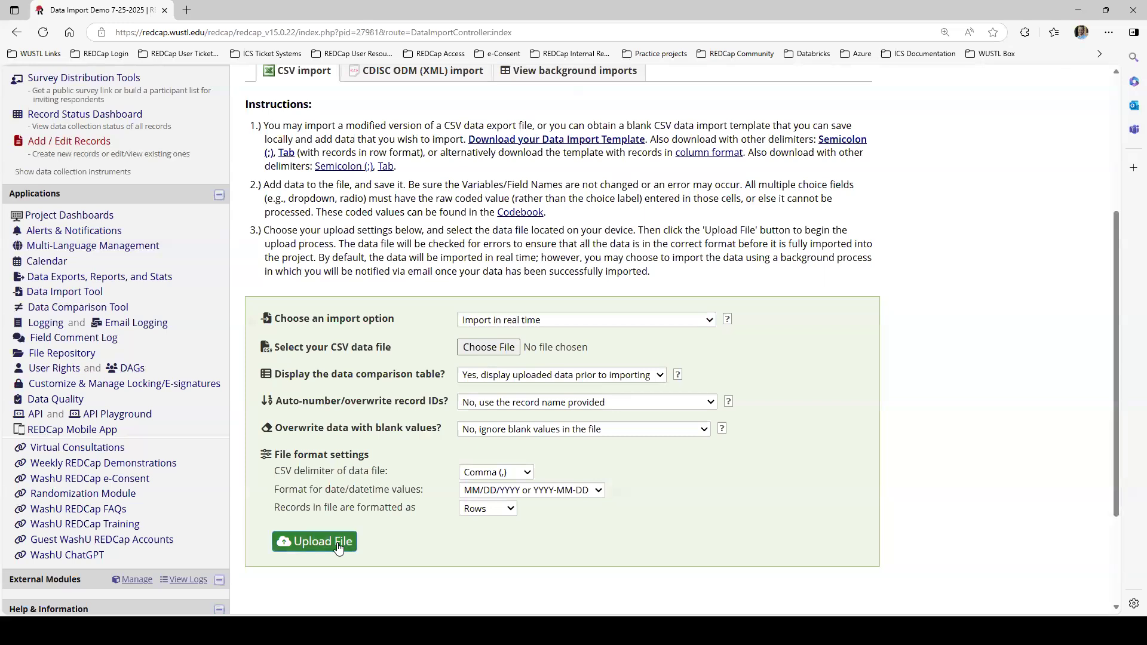
{"action": "left_click", "coordinate": [466, 351]}
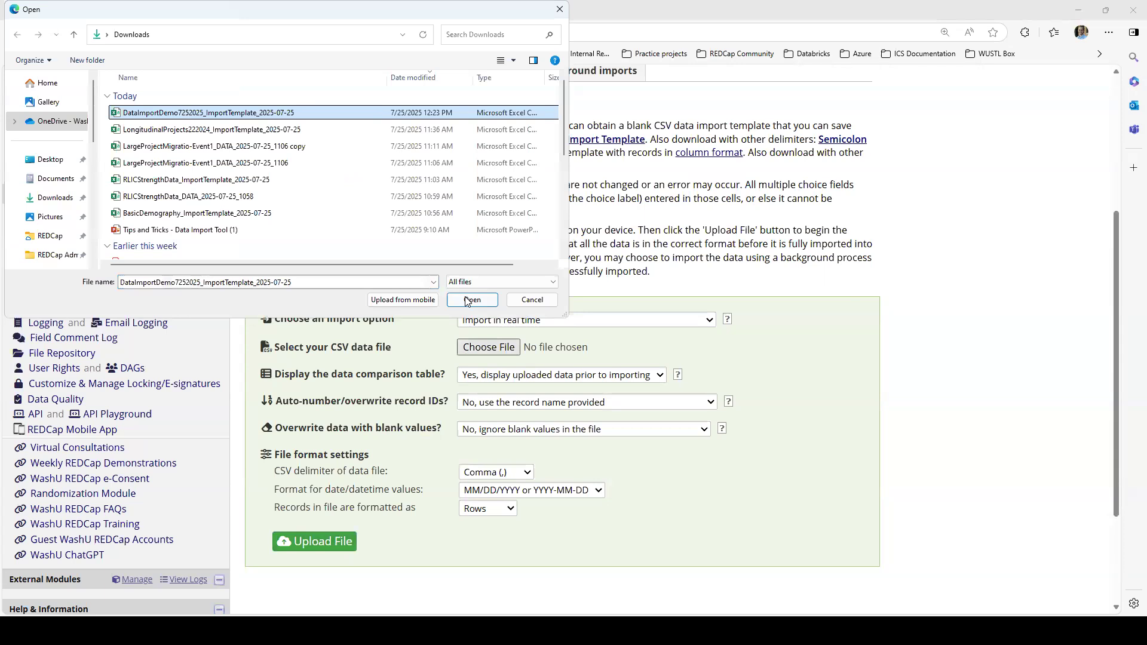
{"action": "left_click", "coordinate": [333, 543]}
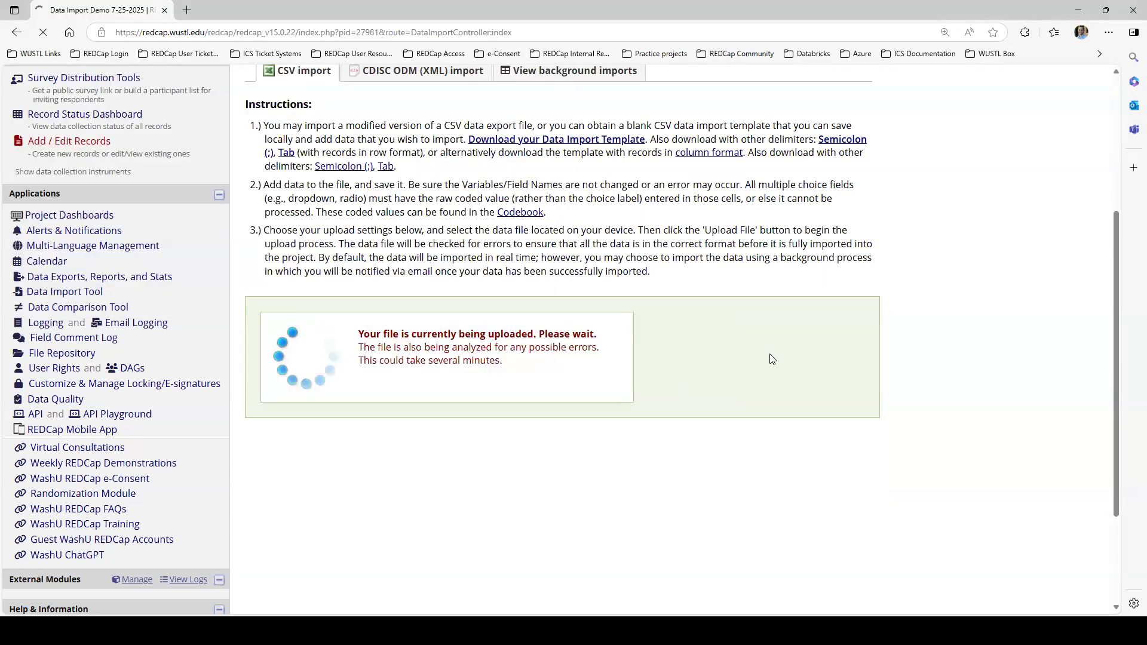
{"action": "scroll", "coordinate": [1105, 392], "scroll_direction": "down", "scroll_amount": 5}
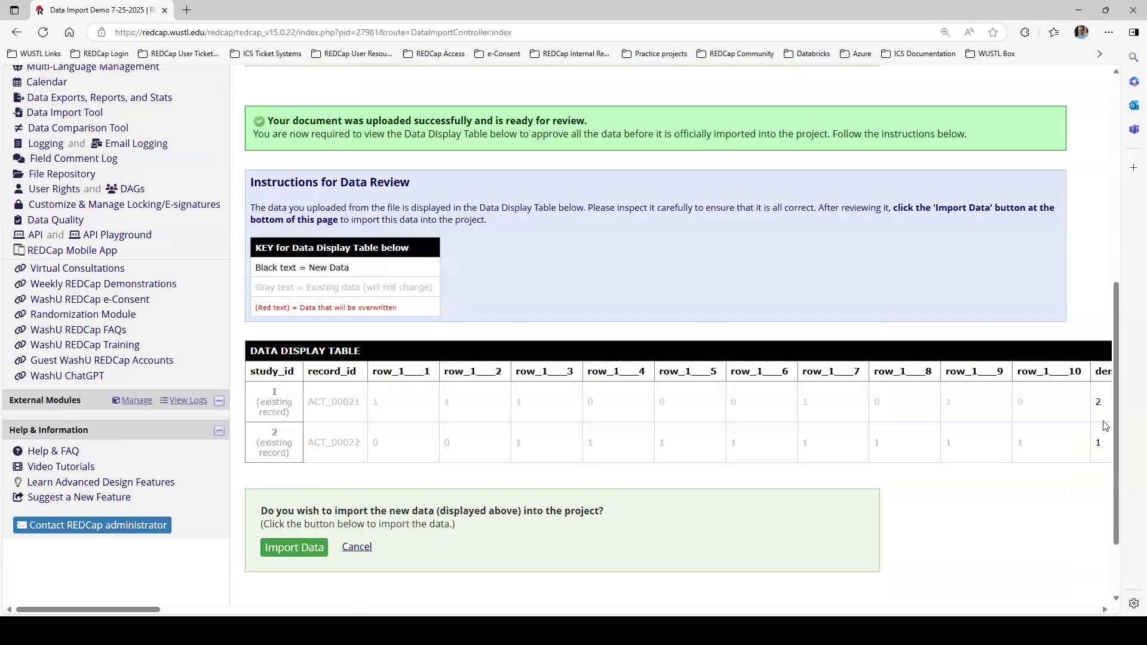
{"action": "left_click", "coordinate": [302, 543]}
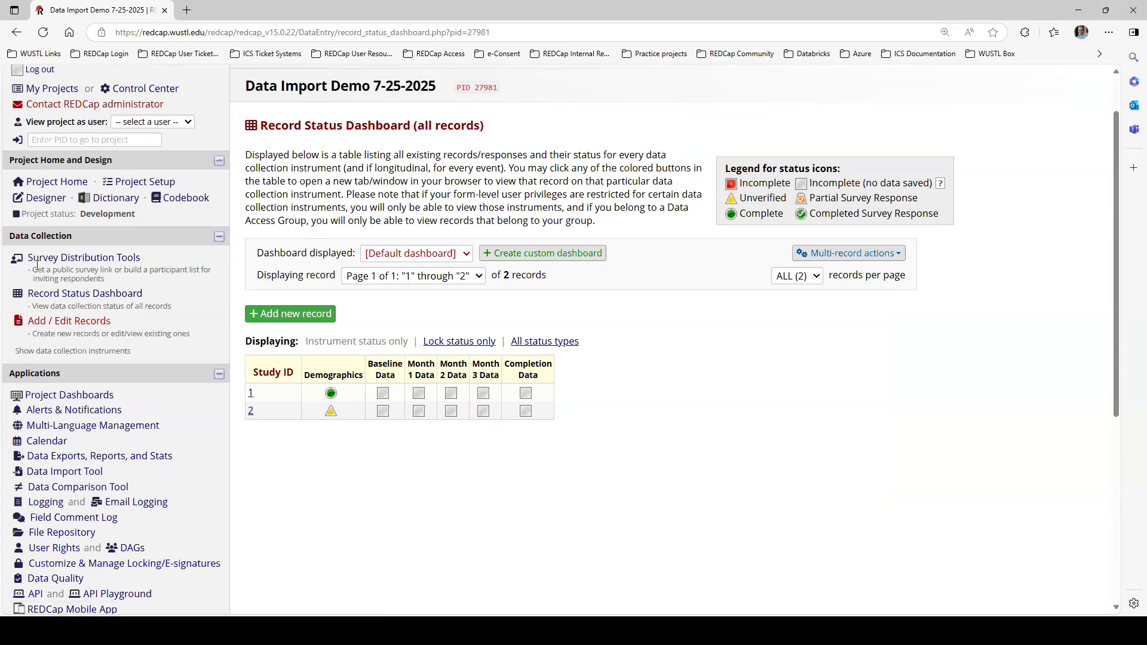
Open the project's event definitions from Project Setup and add a new event named Event 2 to Arm 1
{"action": "left_click", "coordinate": [142, 181]}
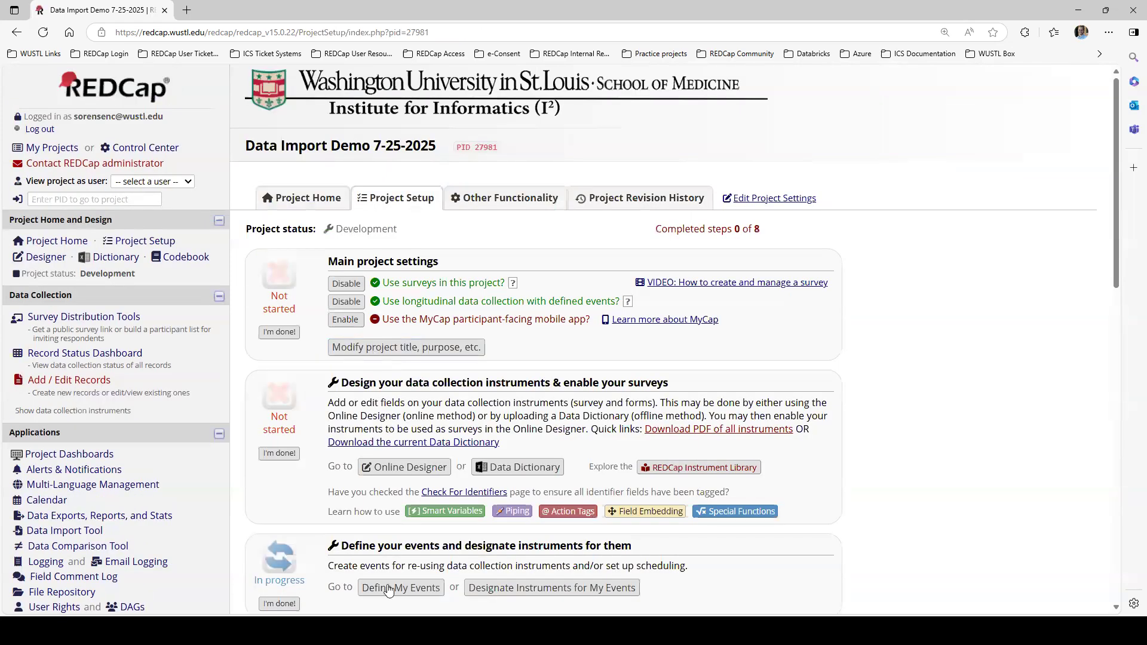
{"action": "left_click", "coordinate": [388, 590]}
{"action": "scroll", "coordinate": [417, 439], "scroll_direction": "down", "scroll_amount": 4}
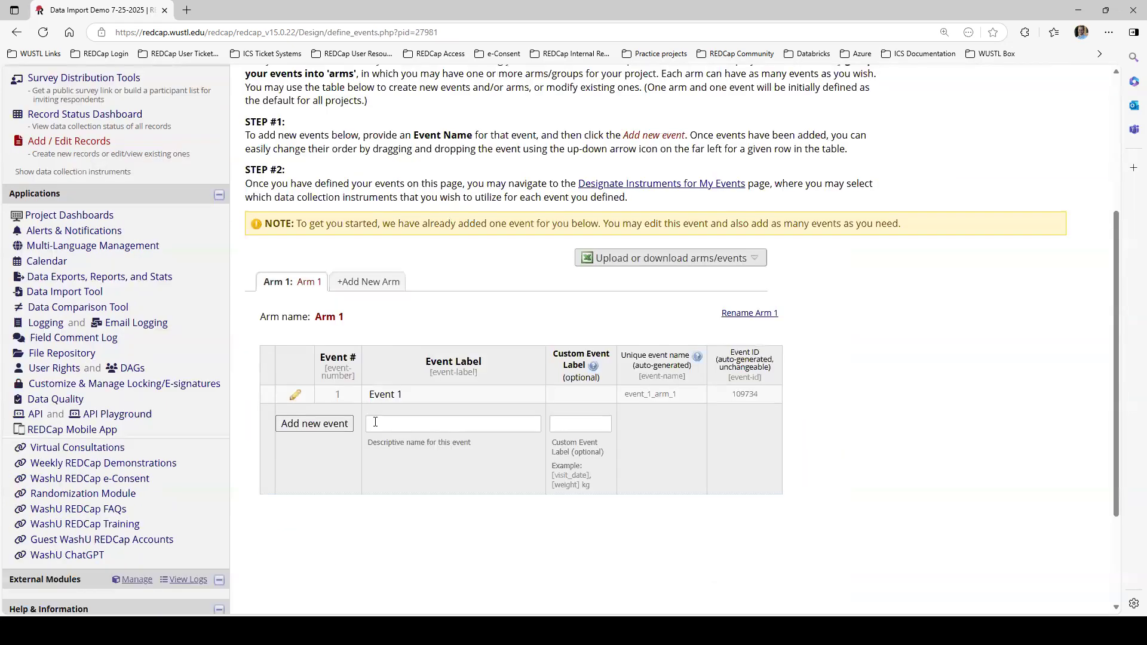
{"action": "left_click", "coordinate": [385, 423]}
{"action": "type", "text": "Event 2"}
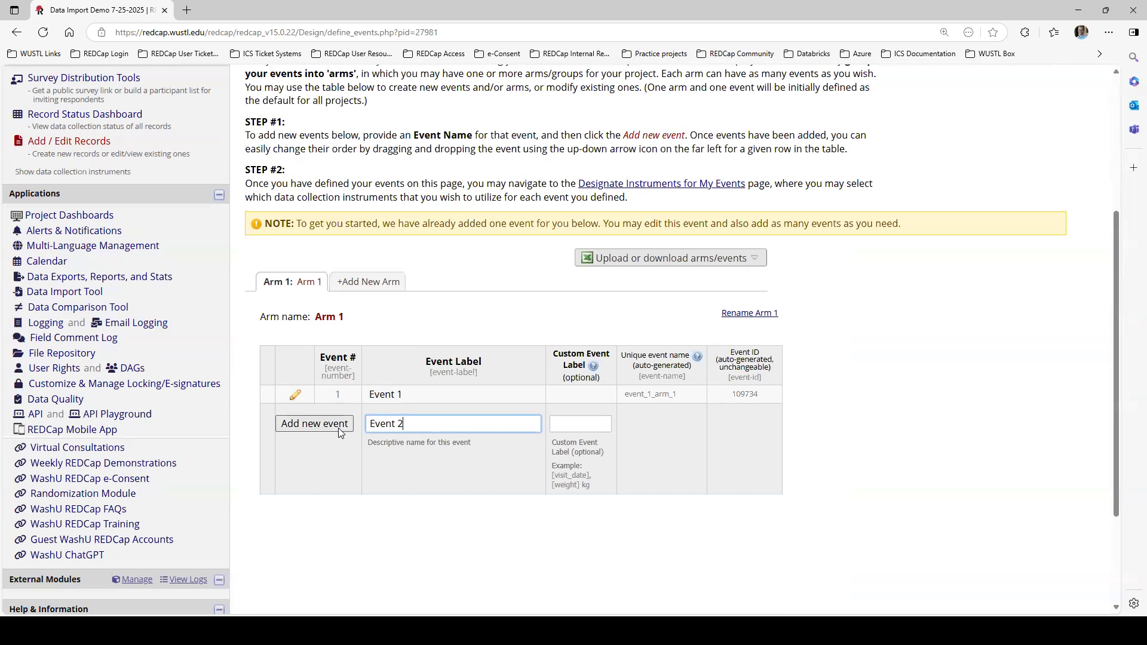
{"action": "key", "text": "Return"}
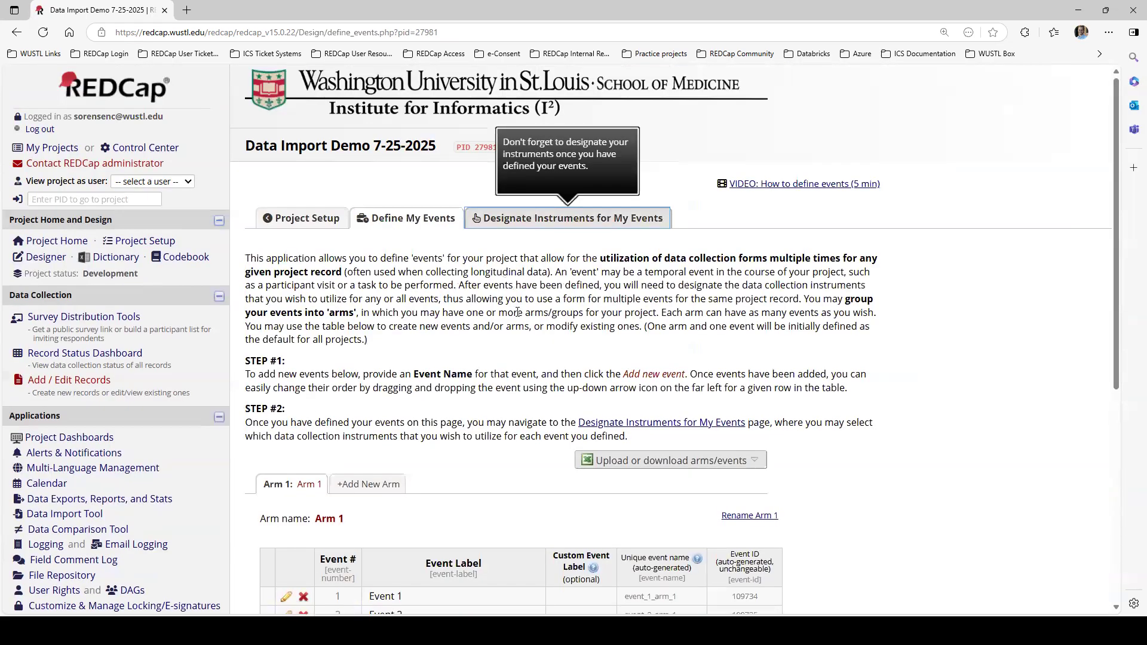
Designate Demographics and Baseline Data for Event 1 and Month 1 Data for Event 2, and save the assignments
{"action": "left_click", "coordinate": [277, 376]}
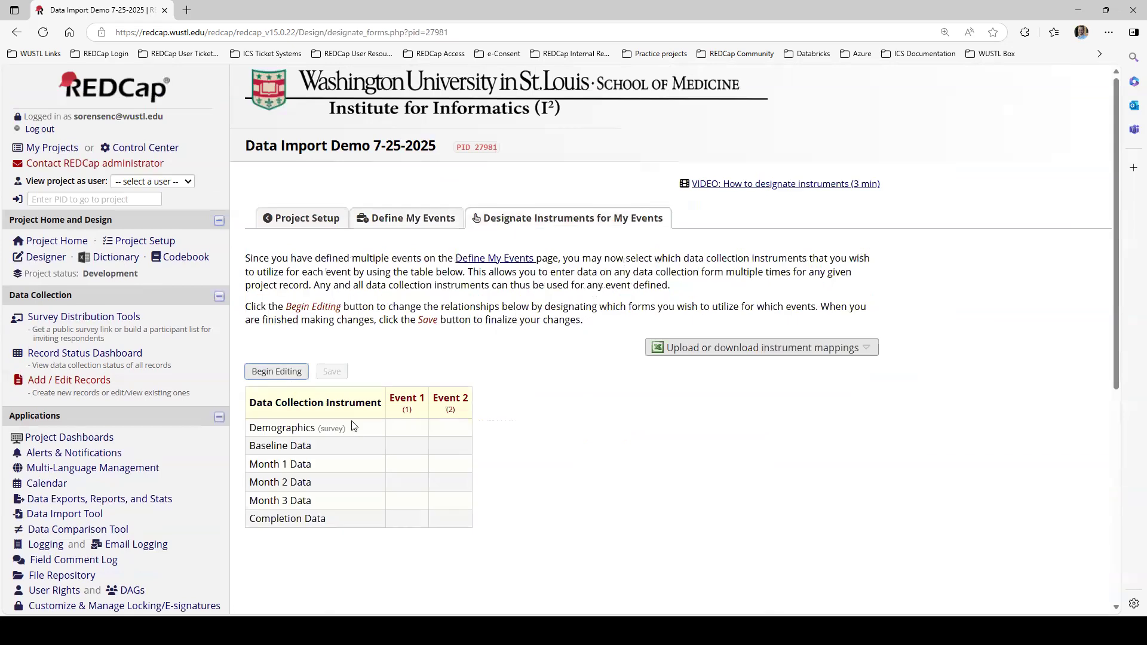
{"action": "left_click", "coordinate": [407, 428]}
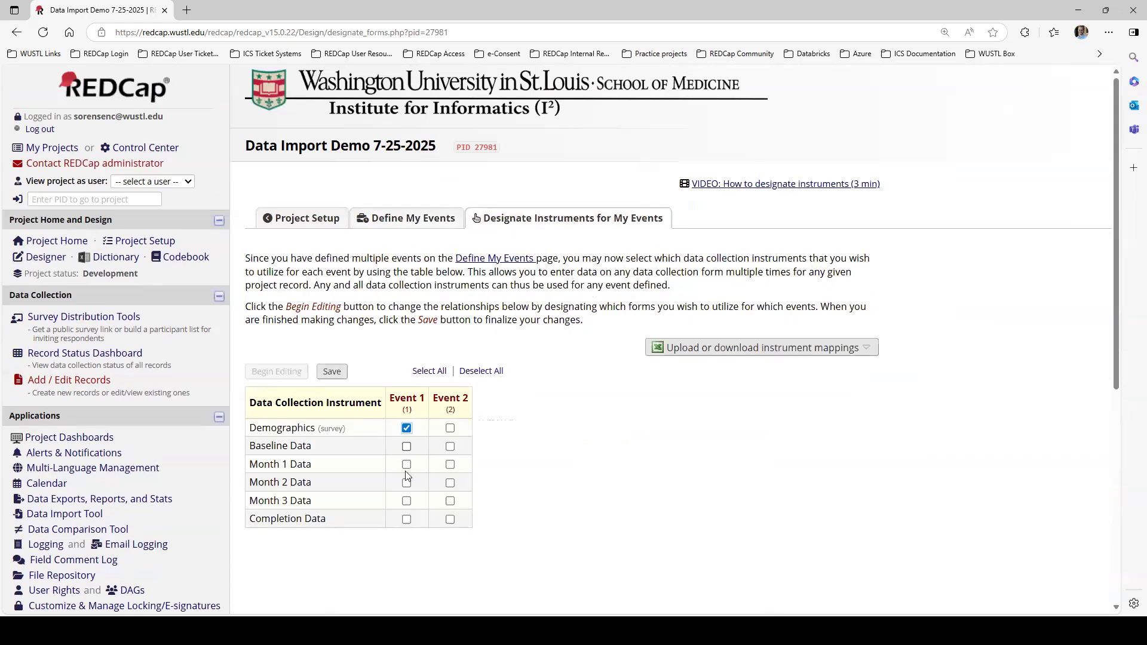
{"action": "left_click", "coordinate": [406, 446]}
{"action": "left_click", "coordinate": [450, 465]}
{"action": "left_click", "coordinate": [331, 371]}
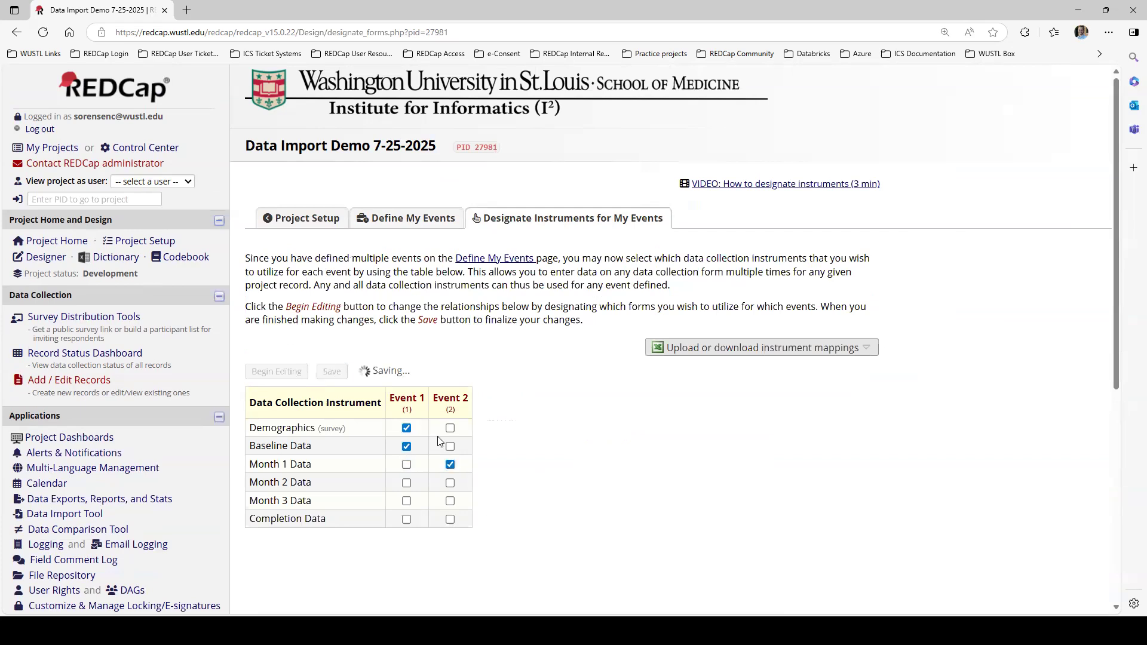
Enable repeating instruments in Project Setup, set Event 2 to Repeat Instruments for Month 1 Data, and save
{"action": "left_click", "coordinate": [122, 241]}
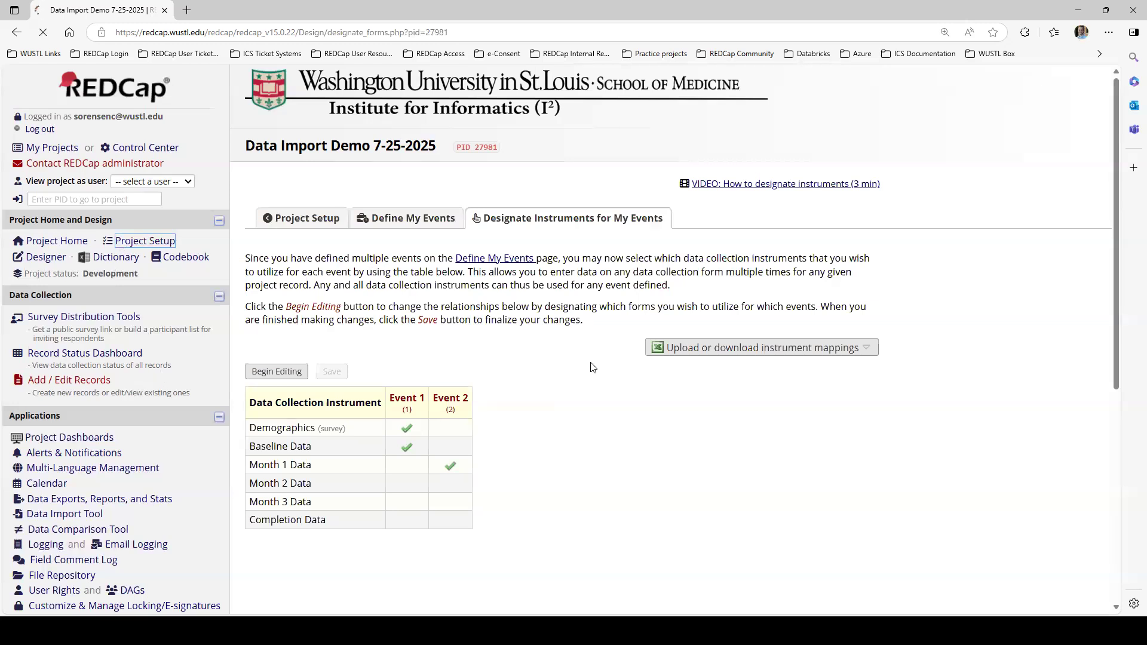
{"action": "scroll", "coordinate": [413, 420], "scroll_direction": "down", "scroll_amount": 3}
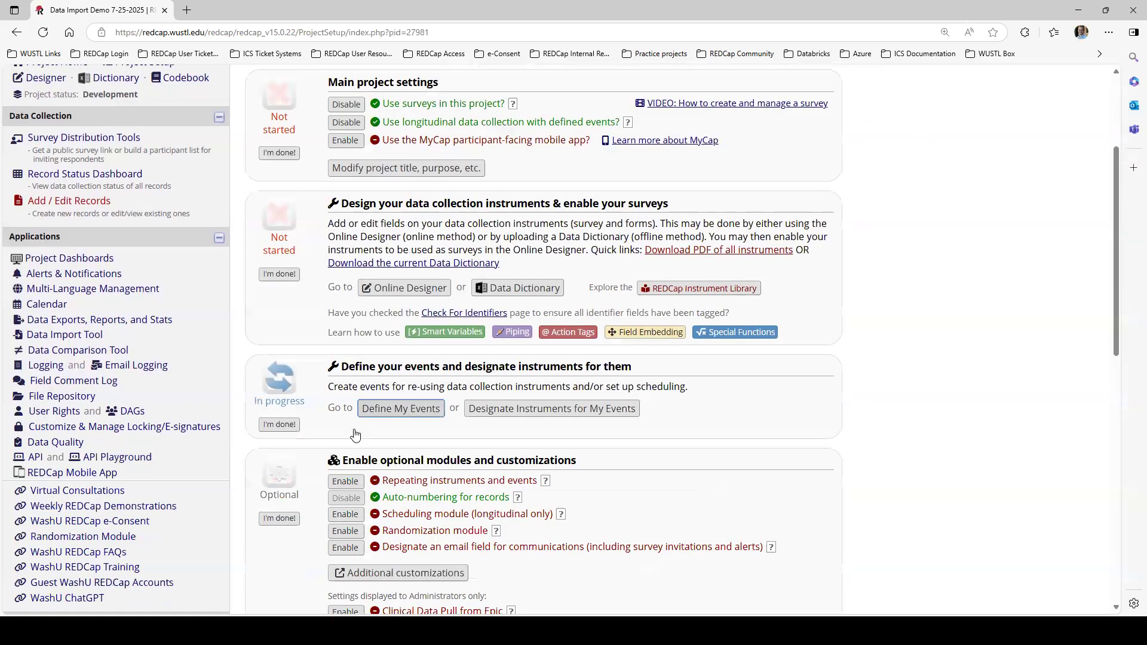
{"action": "scroll", "coordinate": [356, 430], "scroll_direction": "down", "scroll_amount": 1}
{"action": "left_click", "coordinate": [353, 425]}
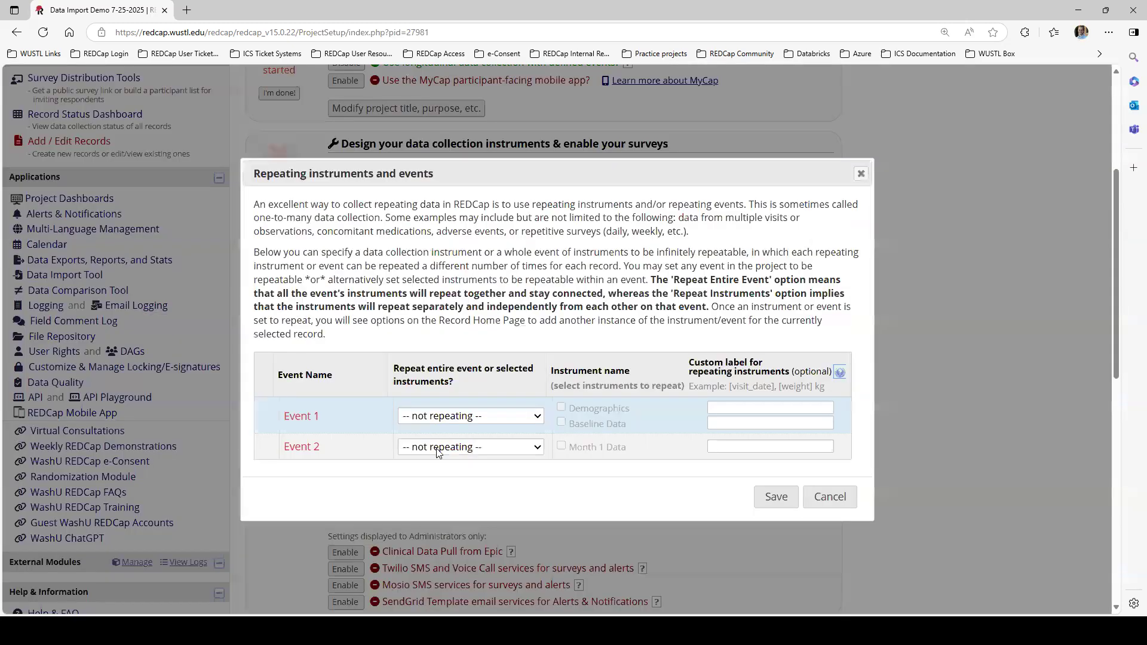
{"action": "left_click", "coordinate": [438, 450]}
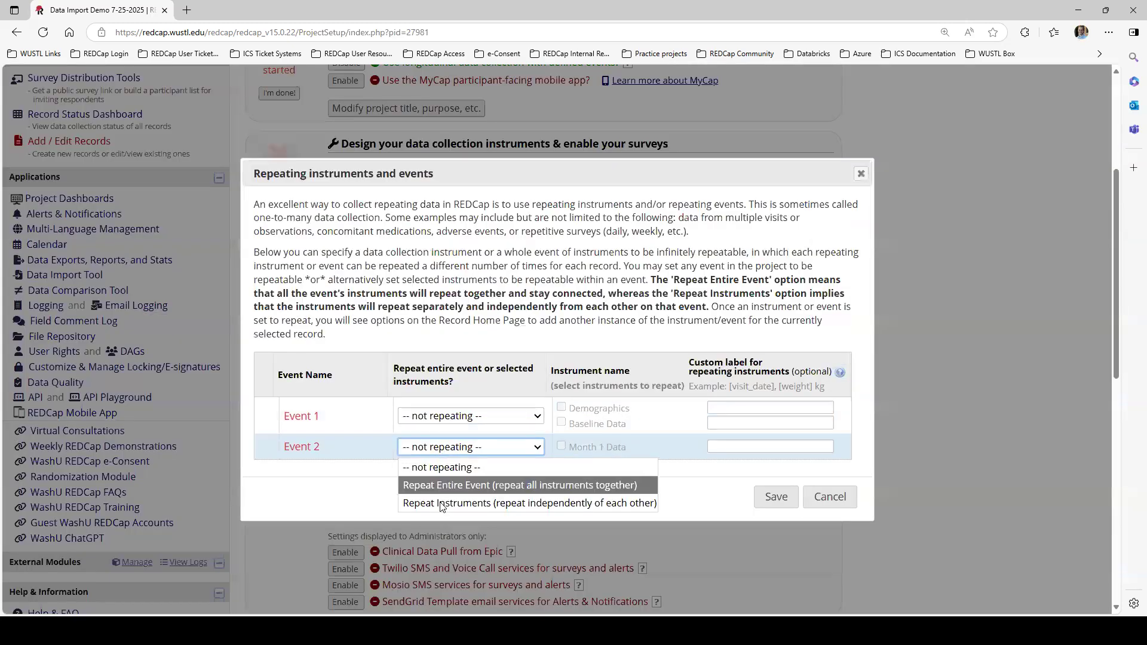
{"action": "left_click", "coordinate": [445, 504]}
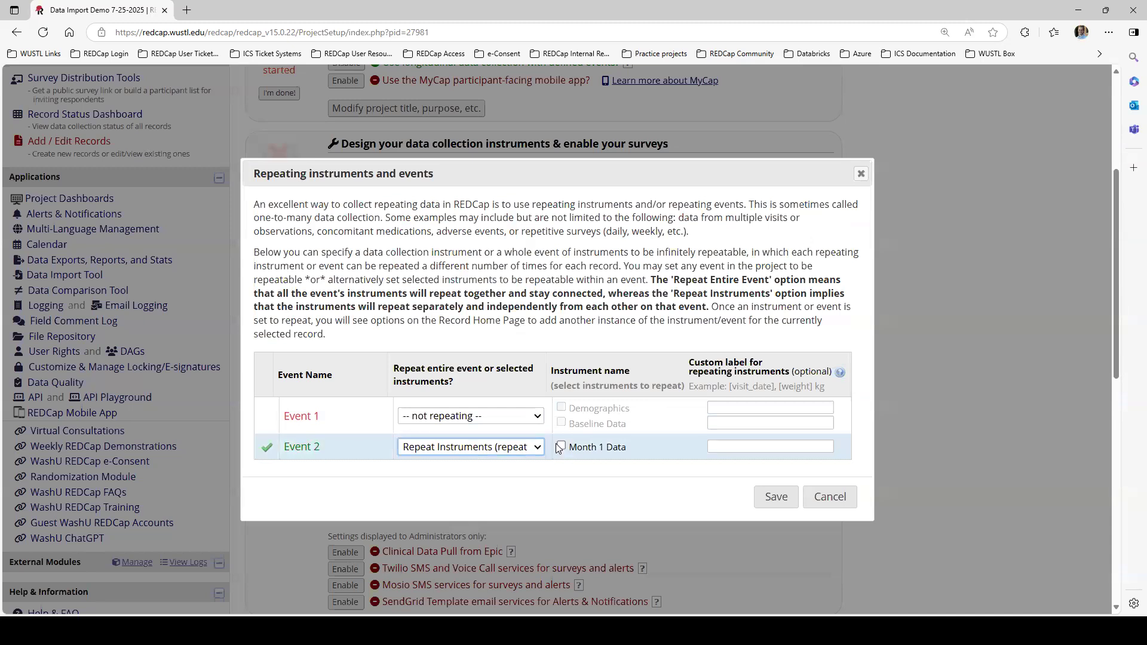
{"action": "left_click", "coordinate": [762, 503]}
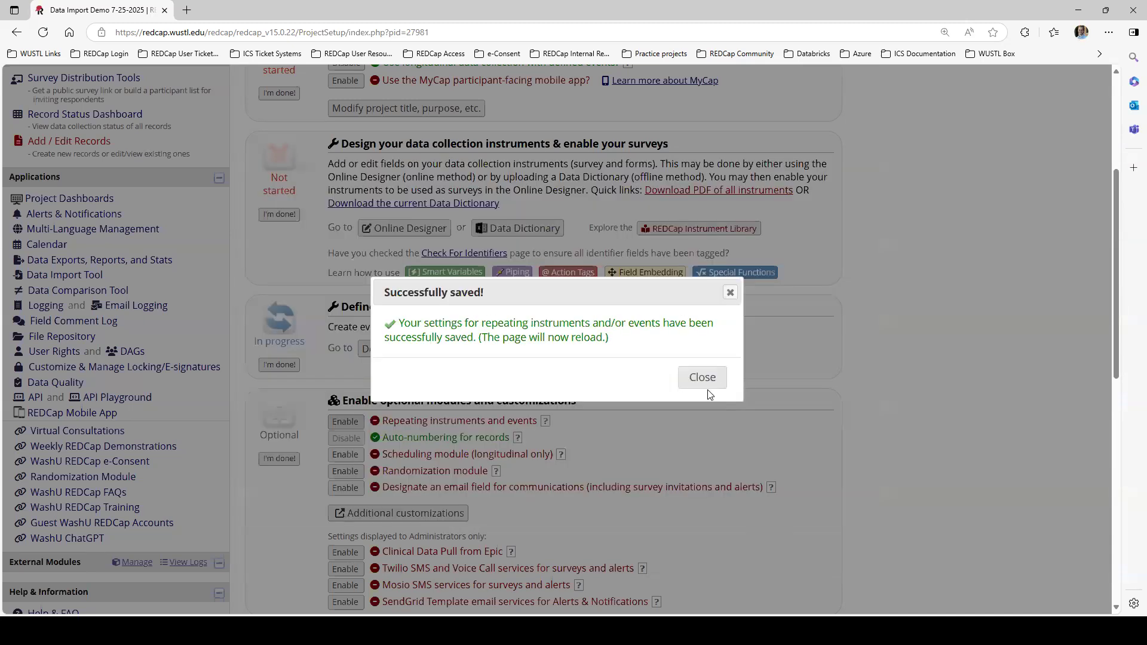
{"action": "left_click", "coordinate": [697, 377]}
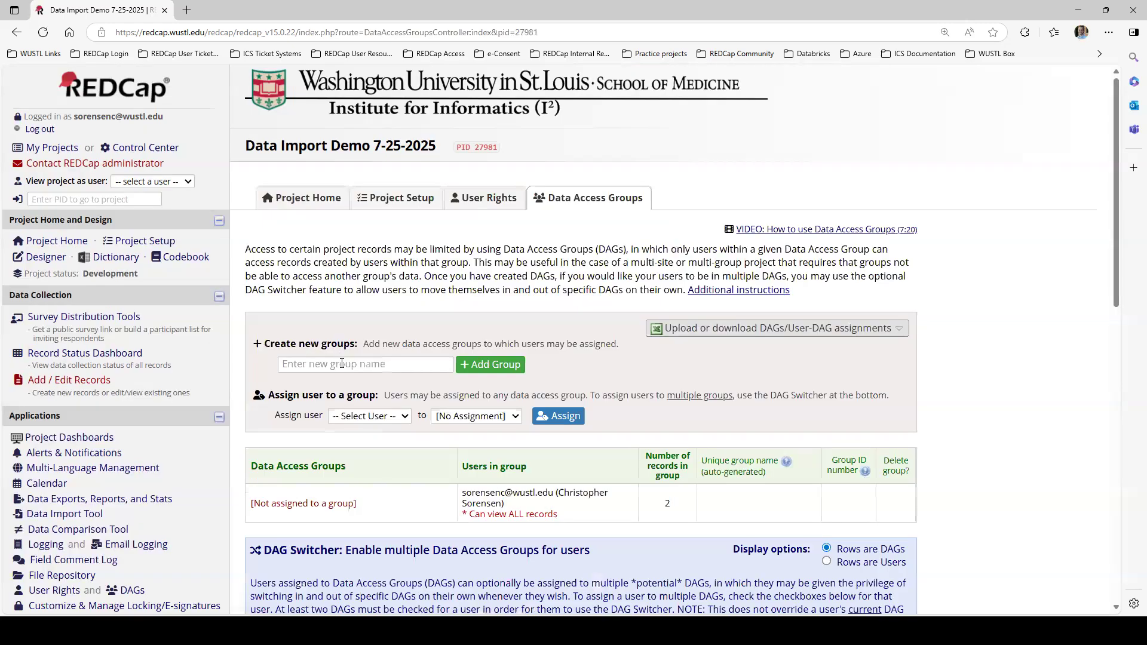
Create a data access group named WashU, and return to Project Setup
{"action": "left_click", "coordinate": [342, 365]}
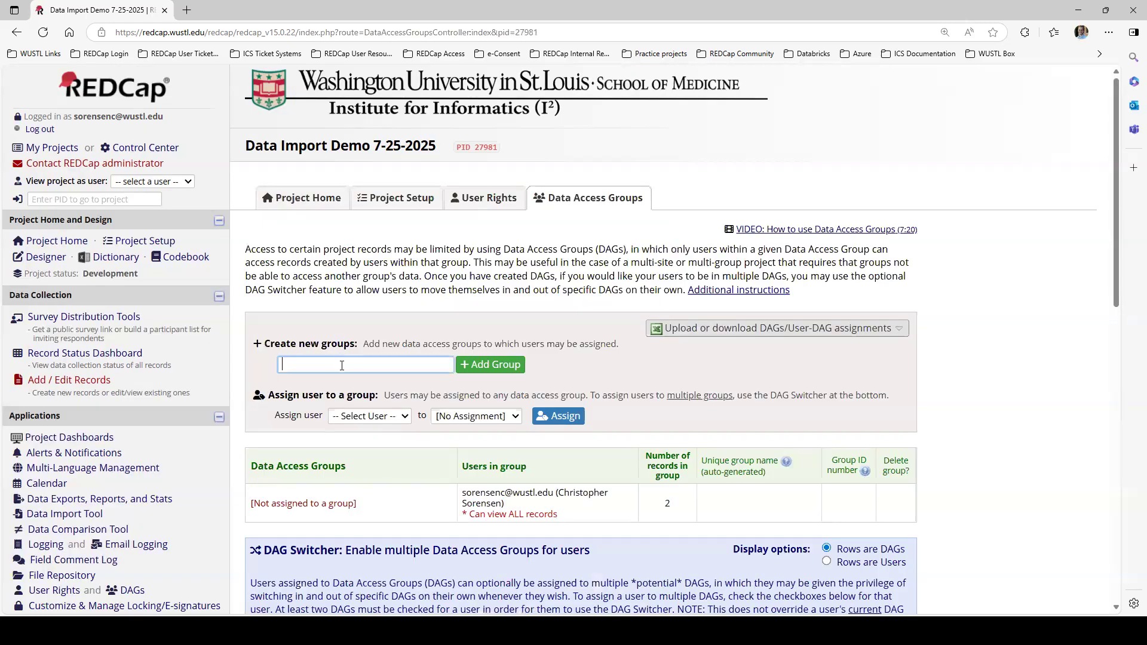
{"action": "type", "text": "WashU"}
{"action": "left_click", "coordinate": [493, 365]}
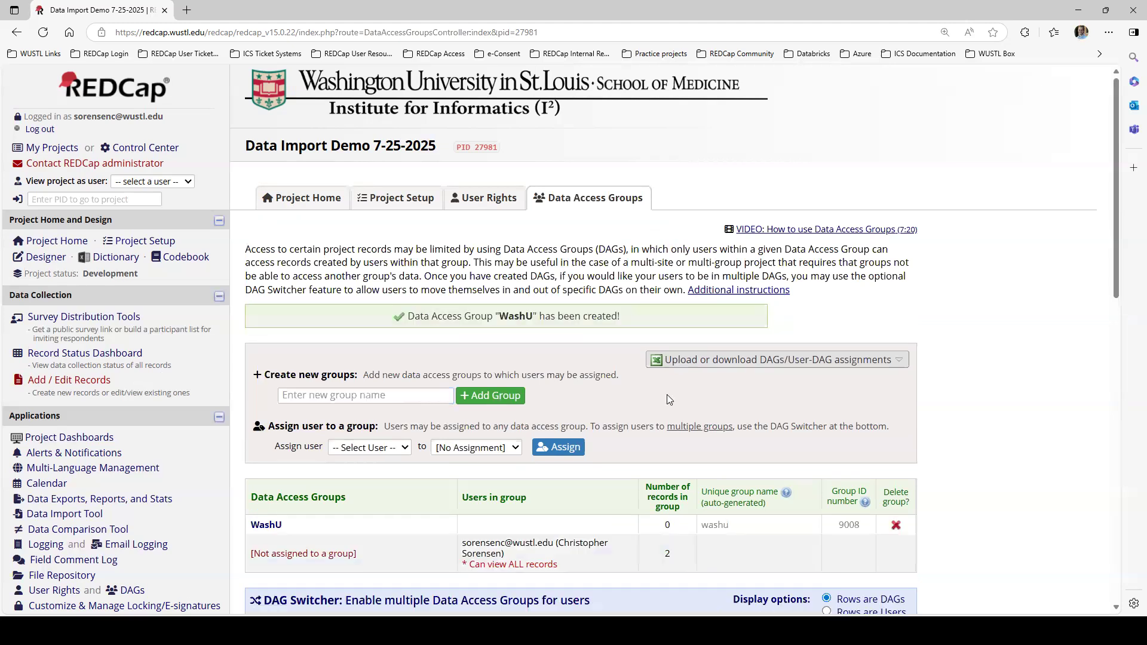
{"action": "scroll", "coordinate": [725, 478], "scroll_direction": "down", "scroll_amount": 1}
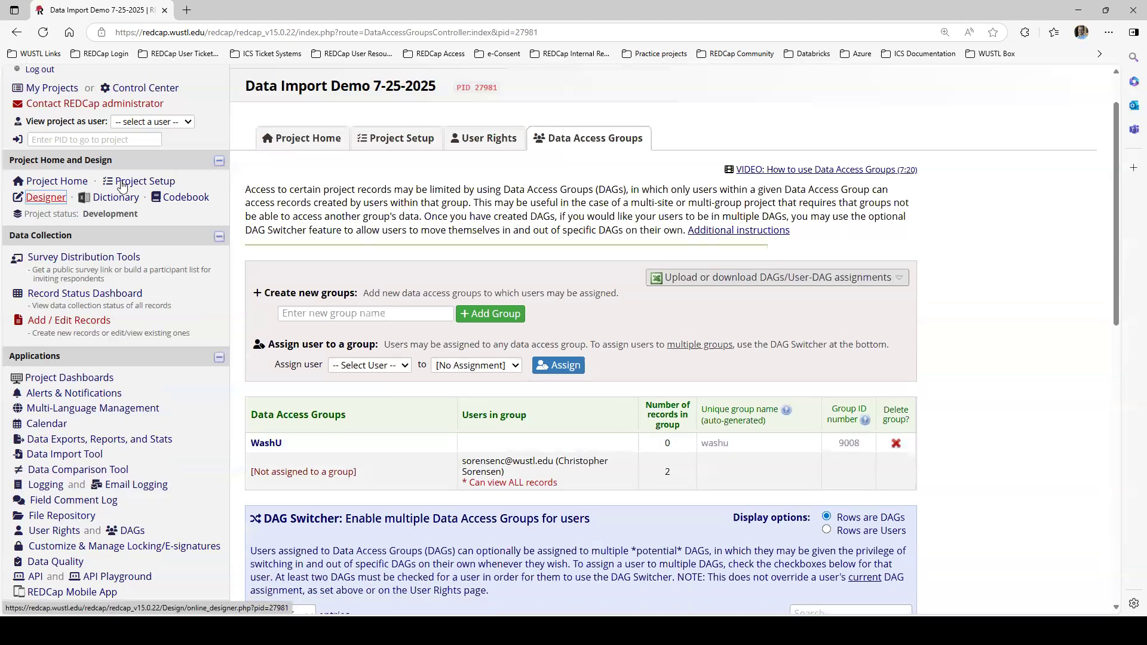
{"action": "left_click", "coordinate": [149, 183]}
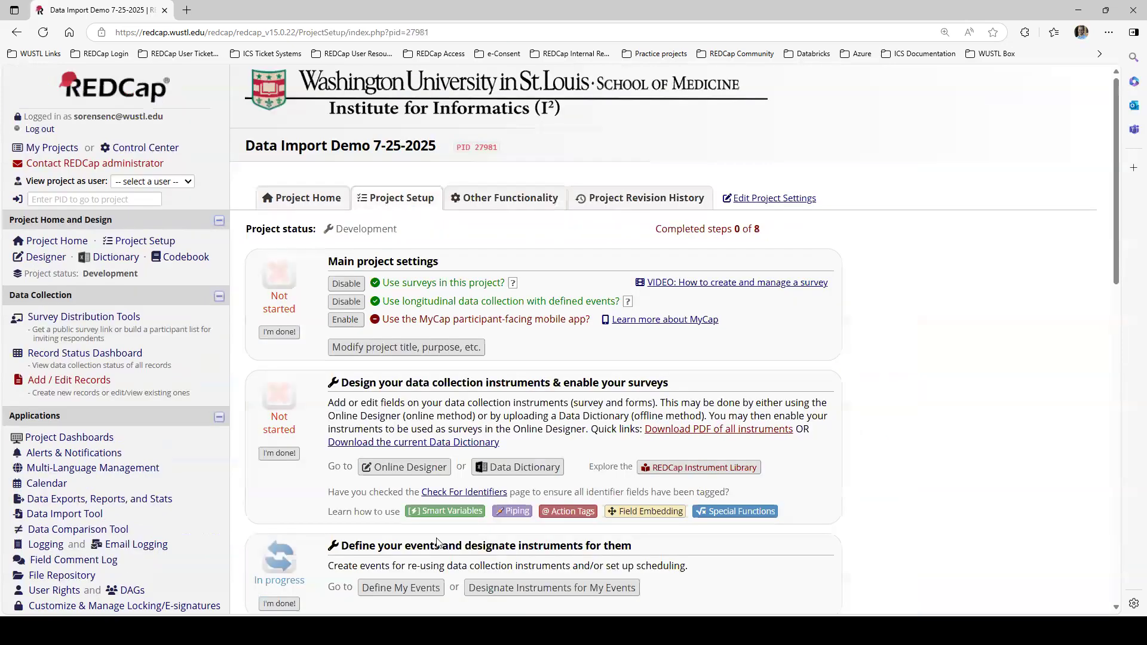
Review the unique event names in the event definitions, and the instrument form names and events in the Codebook
{"action": "scroll", "coordinate": [439, 514], "scroll_direction": "down", "scroll_amount": 1}
{"action": "left_click", "coordinate": [436, 528]}
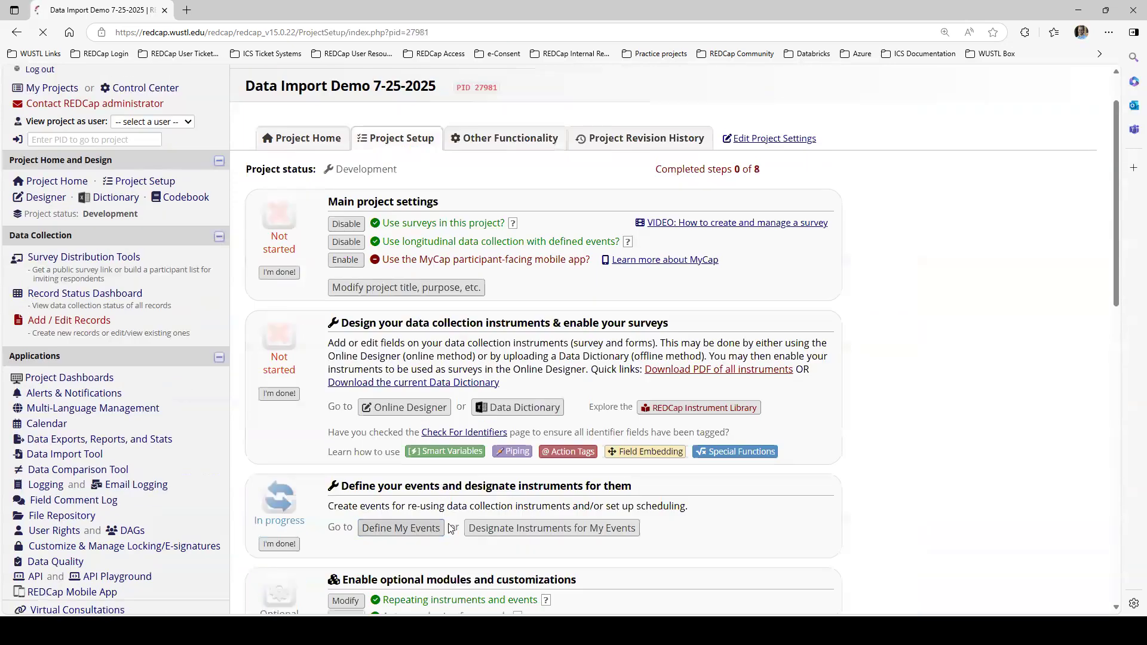
{"action": "scroll", "coordinate": [639, 437], "scroll_direction": "down", "scroll_amount": 1}
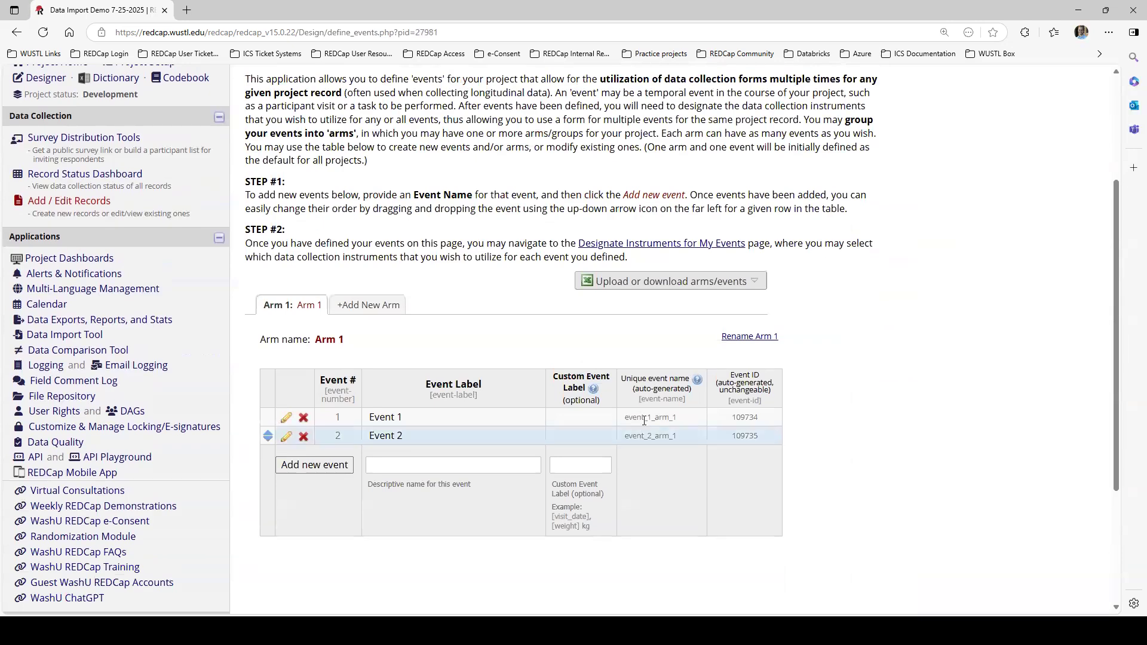
{"action": "scroll", "coordinate": [188, 226], "scroll_direction": "up", "scroll_amount": 3}
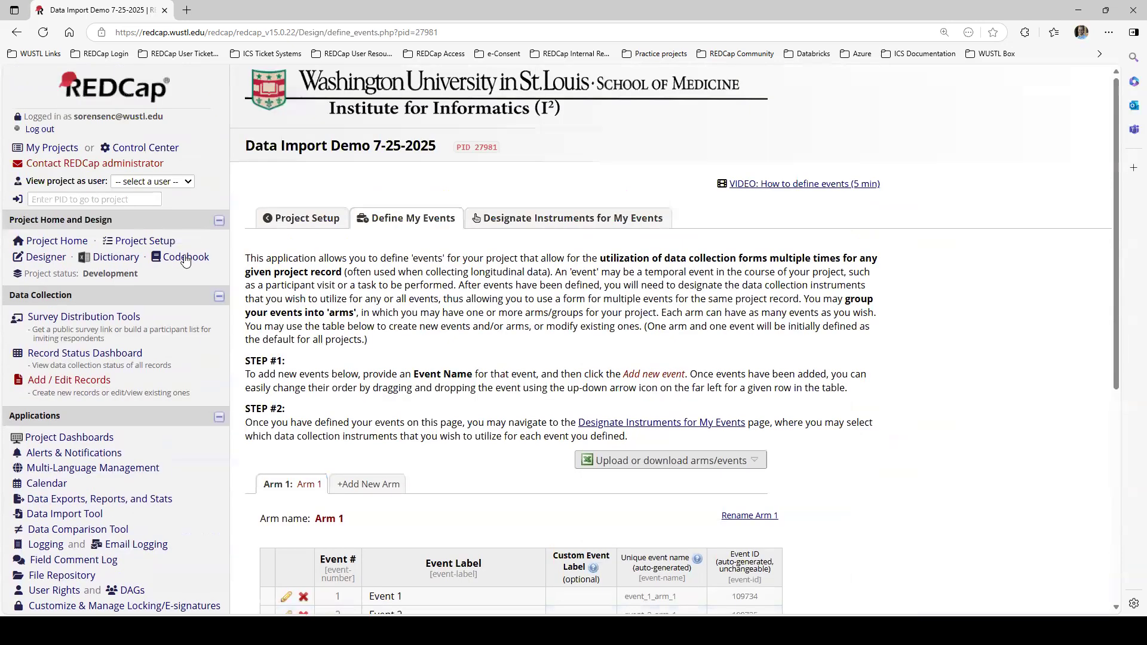
{"action": "left_click", "coordinate": [186, 256]}
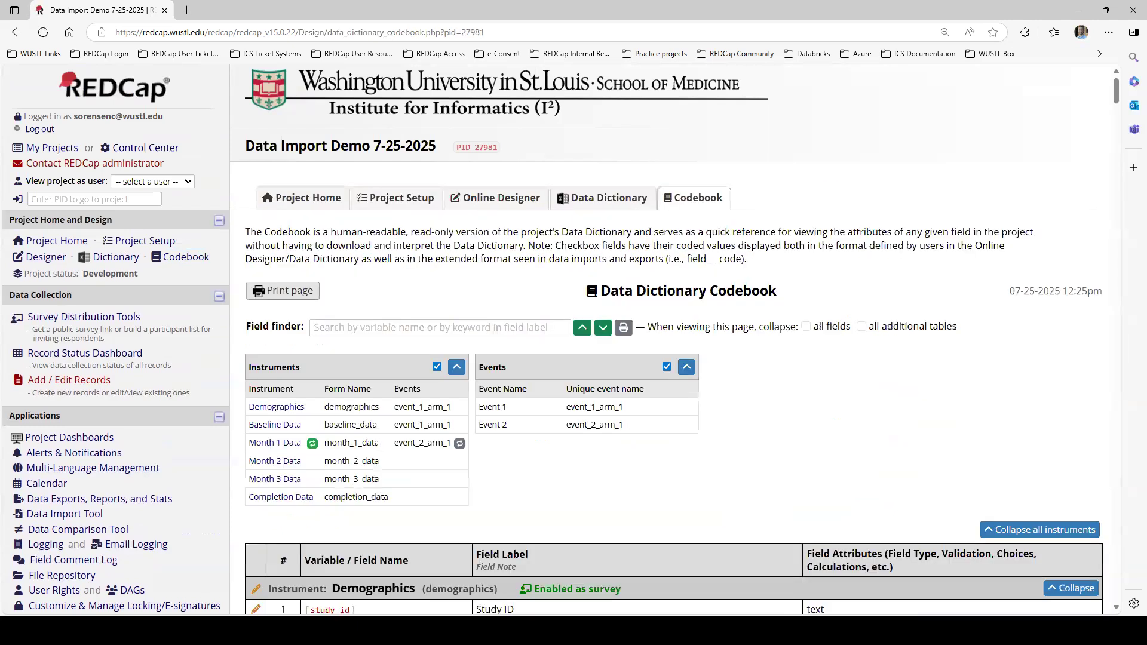
{"action": "double_click", "coordinate": [327, 443]}
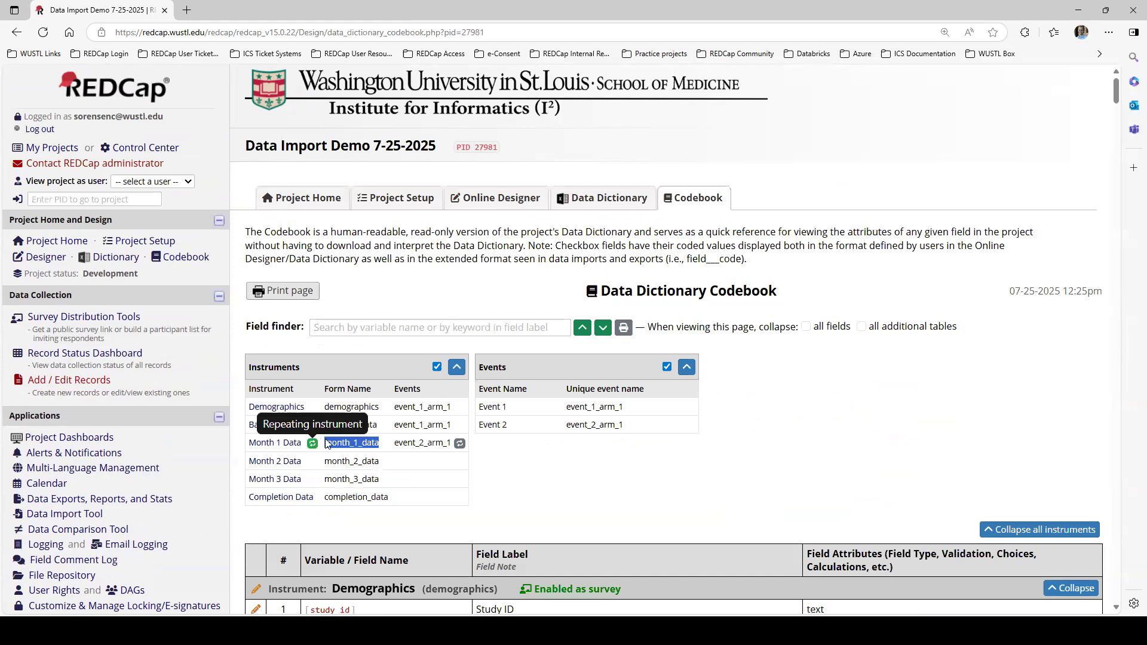
{"action": "left_click", "coordinate": [580, 506]}
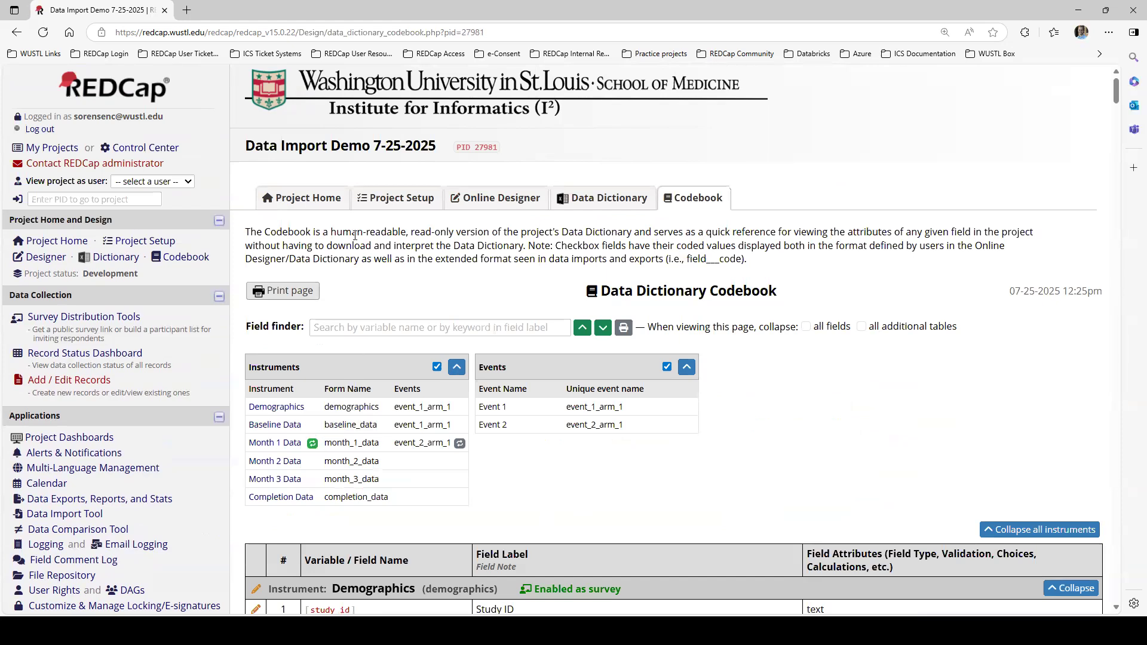
Download the CSV data import template from the Data Import Tool and open it full-screen in Excel
{"action": "left_click", "coordinate": [98, 457]}
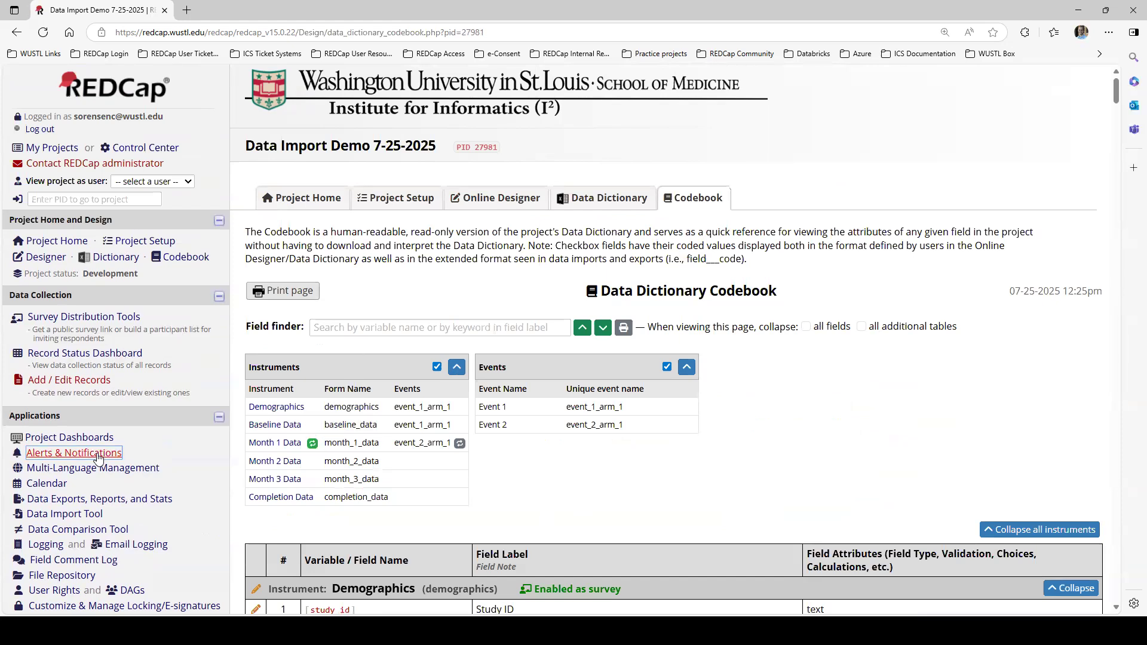
{"action": "left_click", "coordinate": [83, 517]}
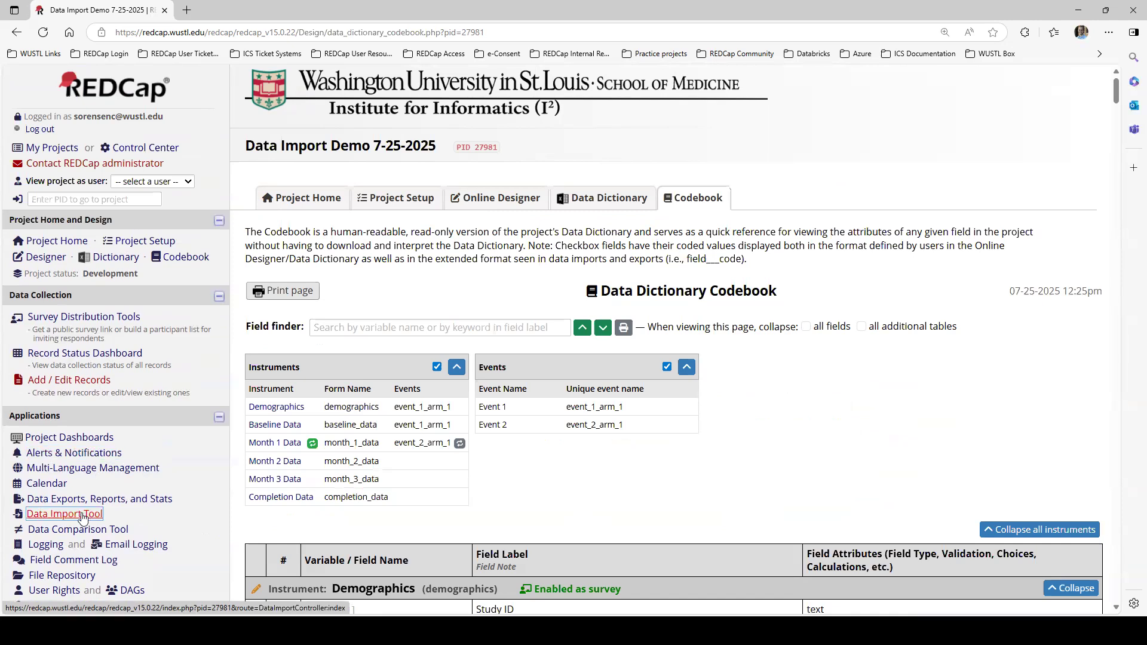
{"action": "left_click", "coordinate": [83, 518]}
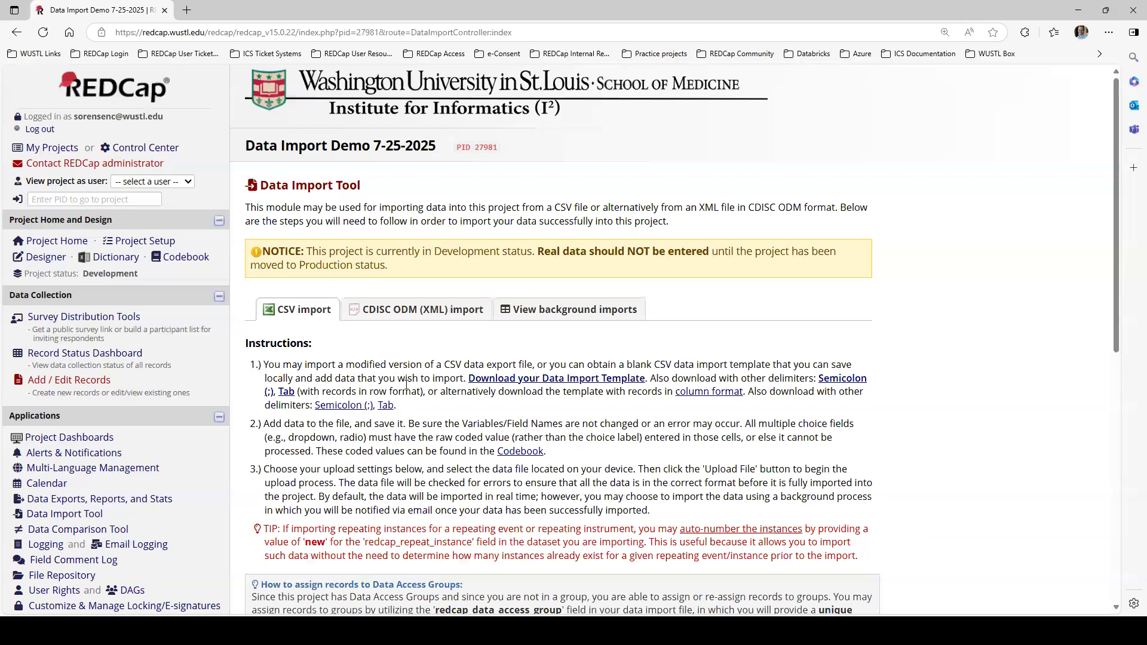
{"action": "scroll", "coordinate": [539, 204], "scroll_direction": "down", "scroll_amount": 3}
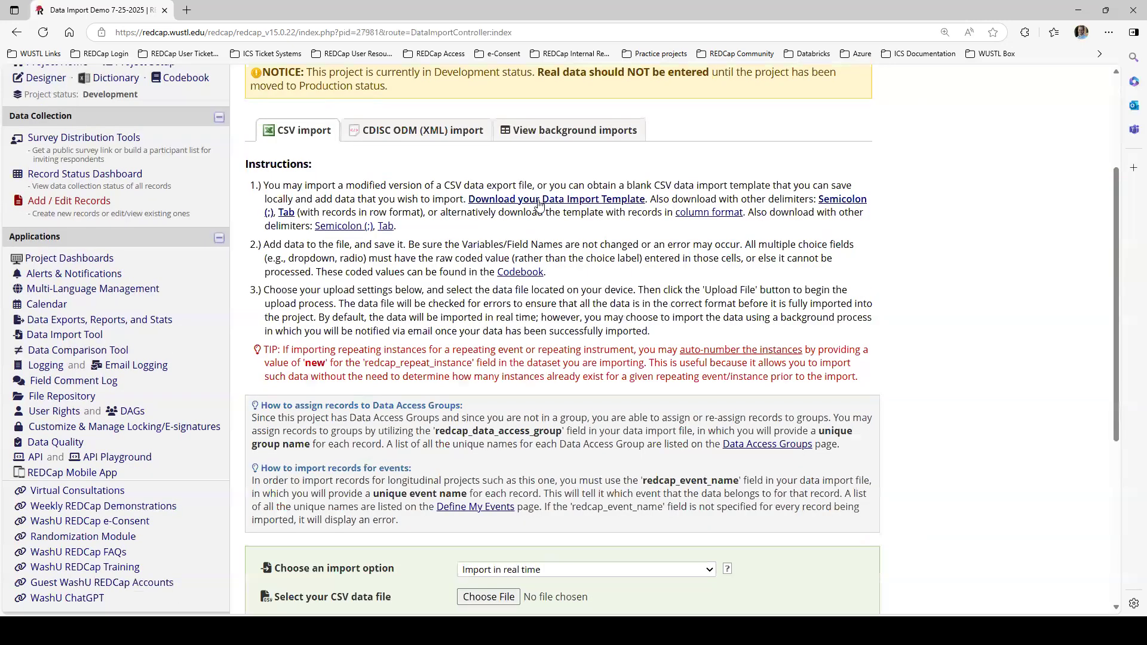
{"action": "left_click", "coordinate": [539, 200]}
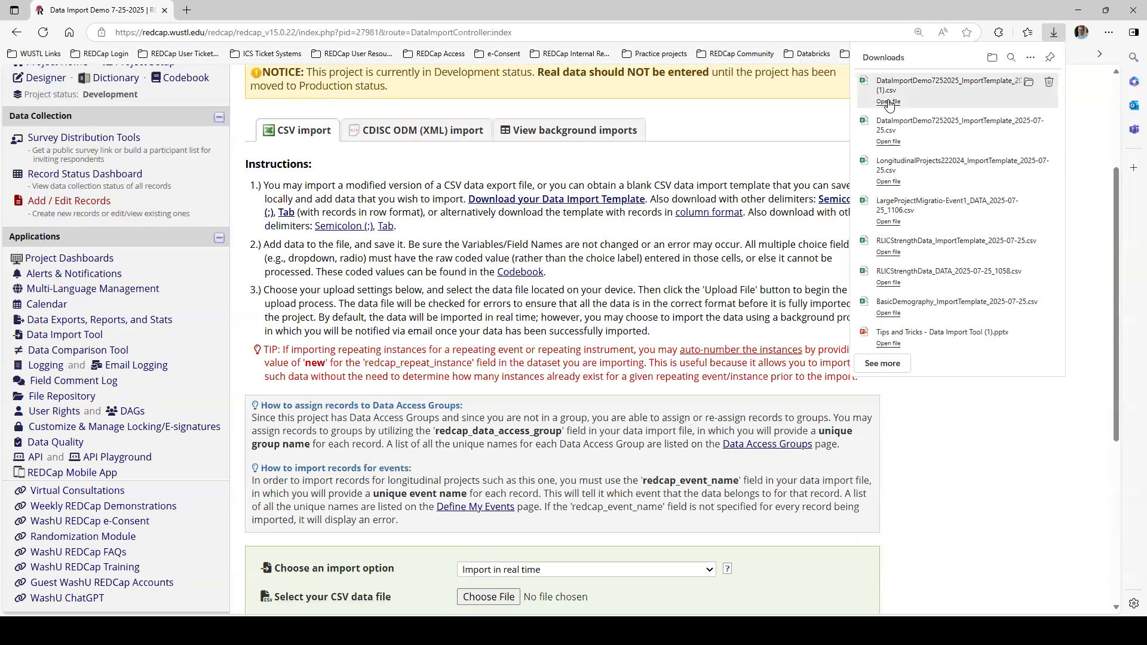
{"action": "left_click", "coordinate": [888, 102]}
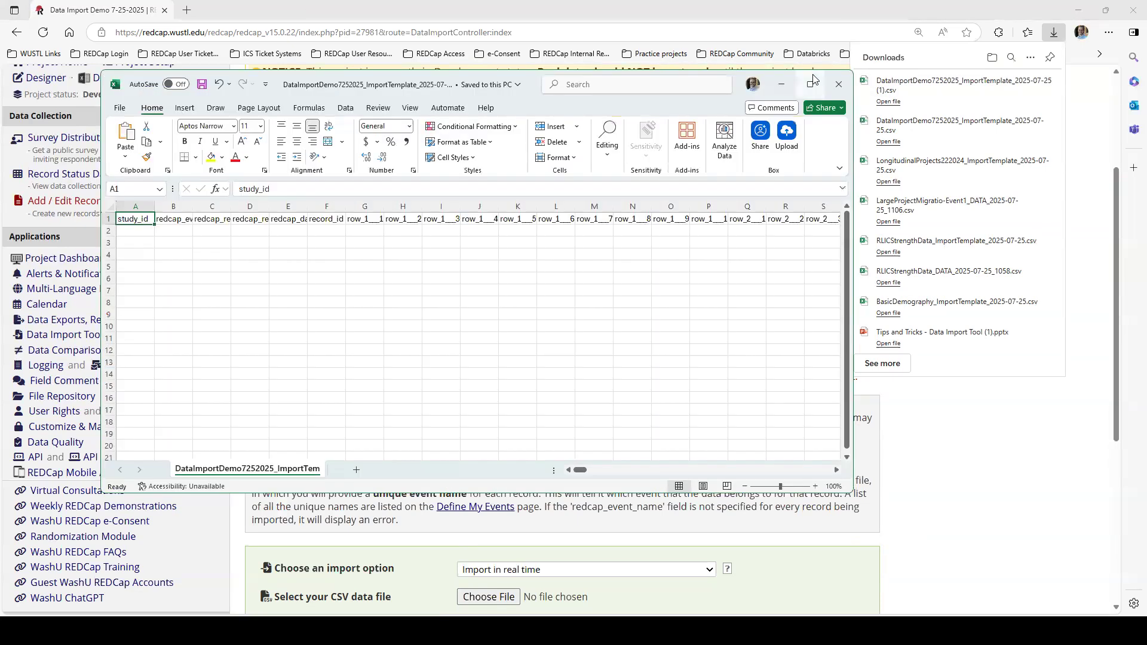
{"action": "left_click", "coordinate": [812, 81]}
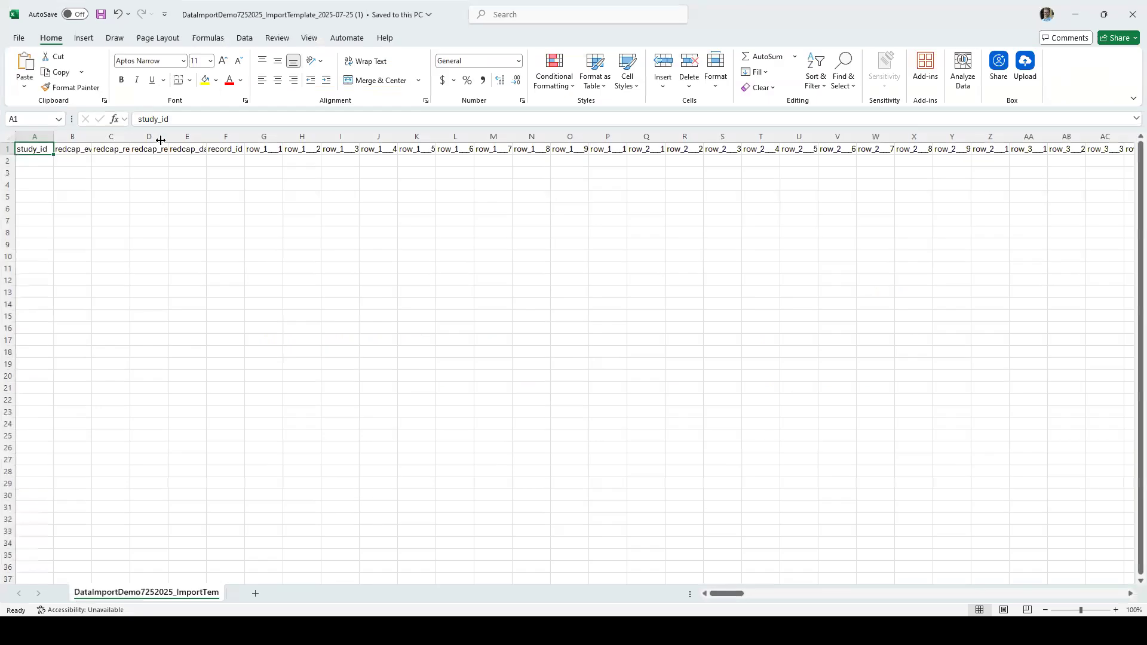
Widen the redcap_event_name, redcap_repeat_instrument, redcap_repeat_instance and redcap_data_access_group columns to show their full headers
{"action": "left_click_drag", "start_coordinate": [92, 137], "coordinate": [159, 137]}
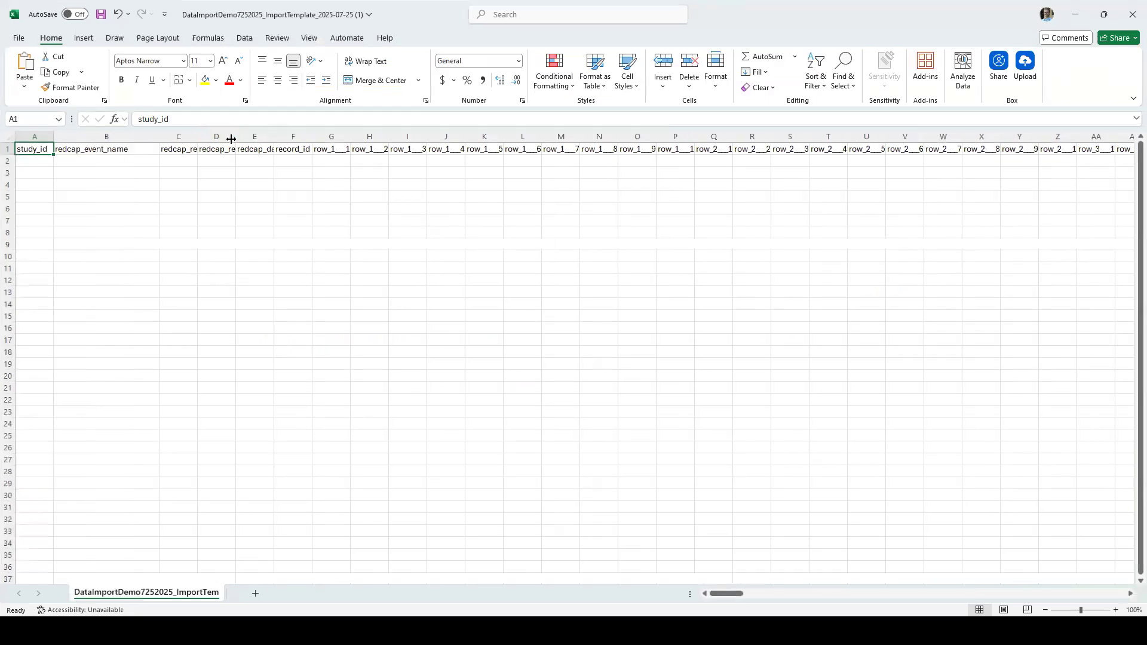
{"action": "left_click_drag", "start_coordinate": [259, 137], "coordinate": [286, 137]}
{"action": "left_click_drag", "start_coordinate": [367, 135], "coordinate": [538, 137]}
{"action": "left_click_drag", "start_coordinate": [533, 179], "coordinate": [537, 185]}
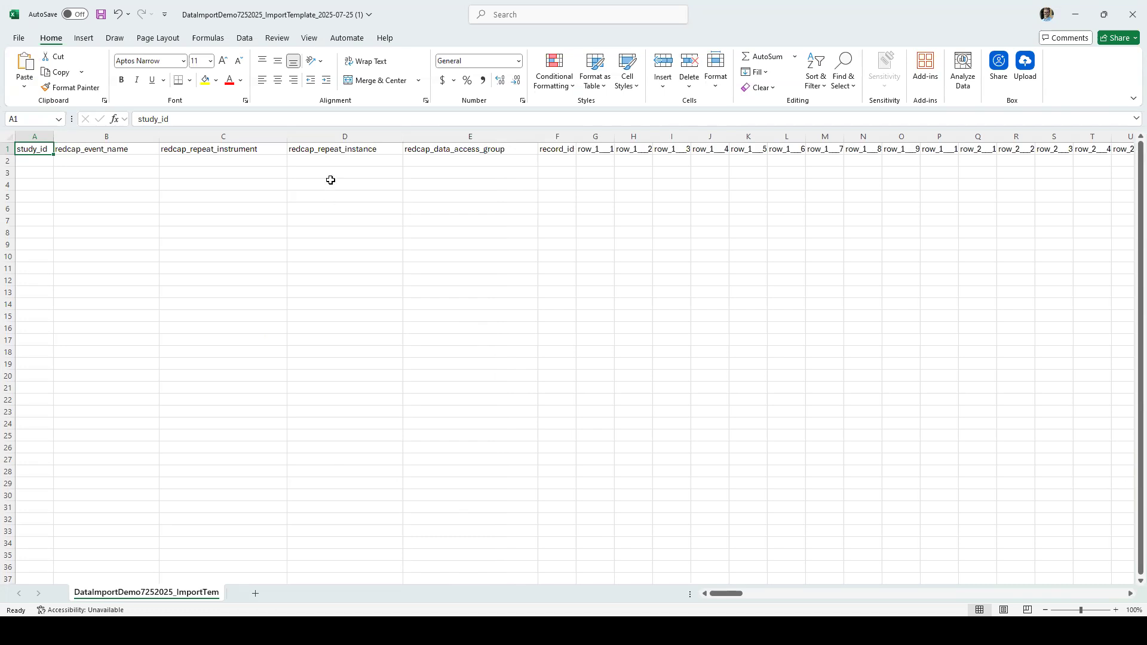
{"action": "left_click", "coordinate": [128, 160]}
{"action": "left_click", "coordinate": [260, 160]}
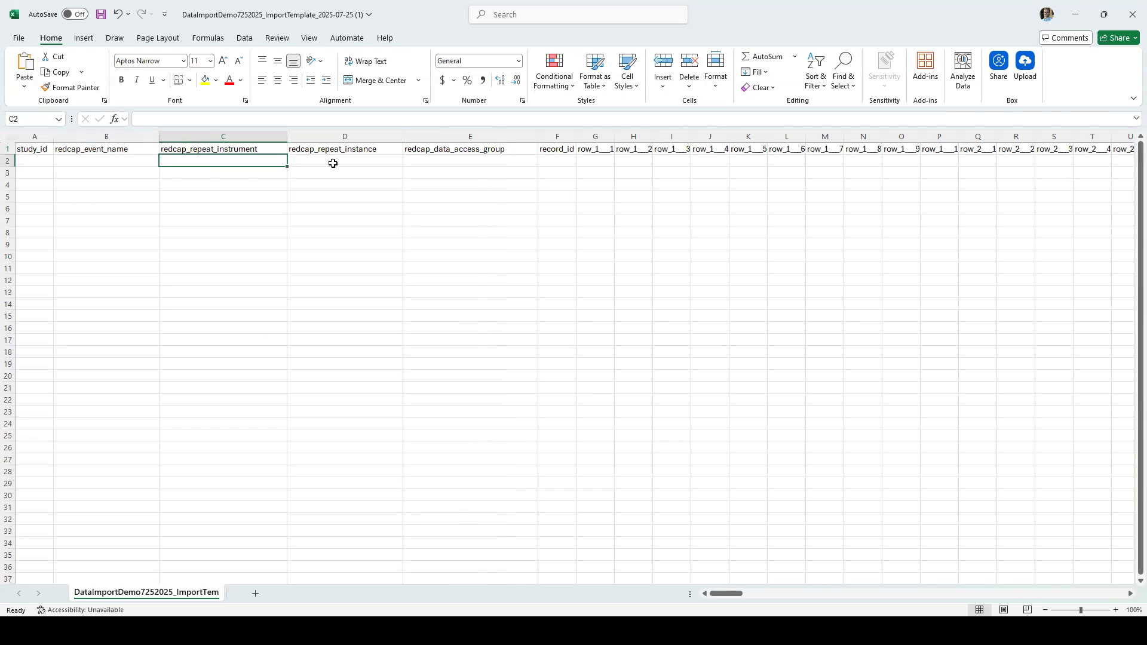
{"action": "key", "text": "shift+Right"}
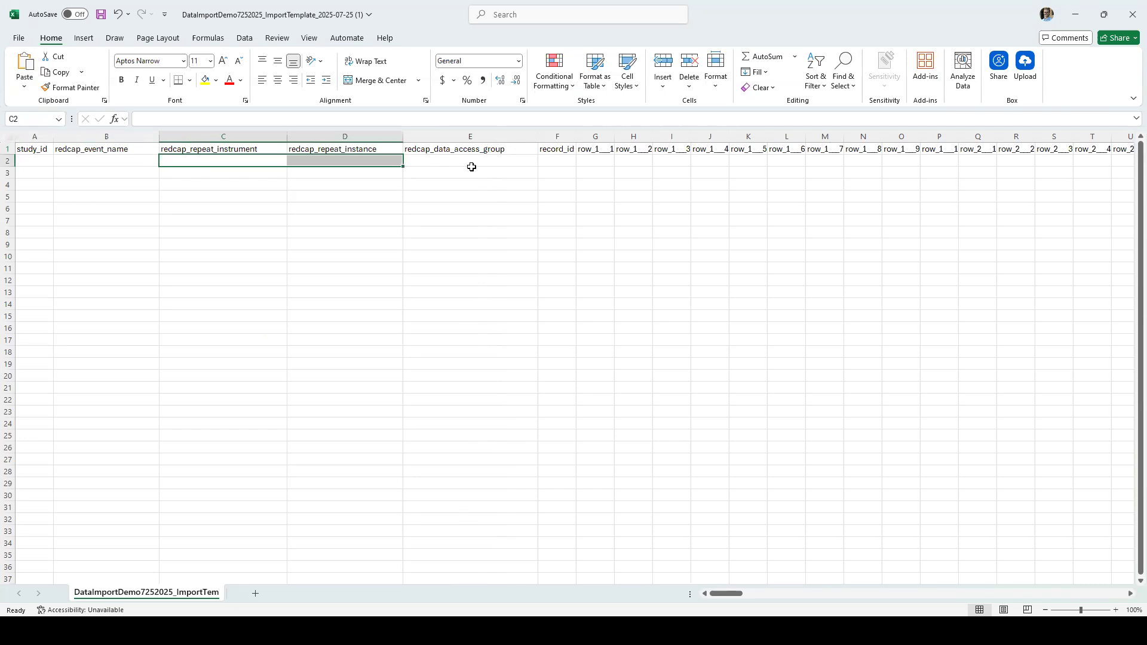
{"action": "left_click", "coordinate": [471, 167]}
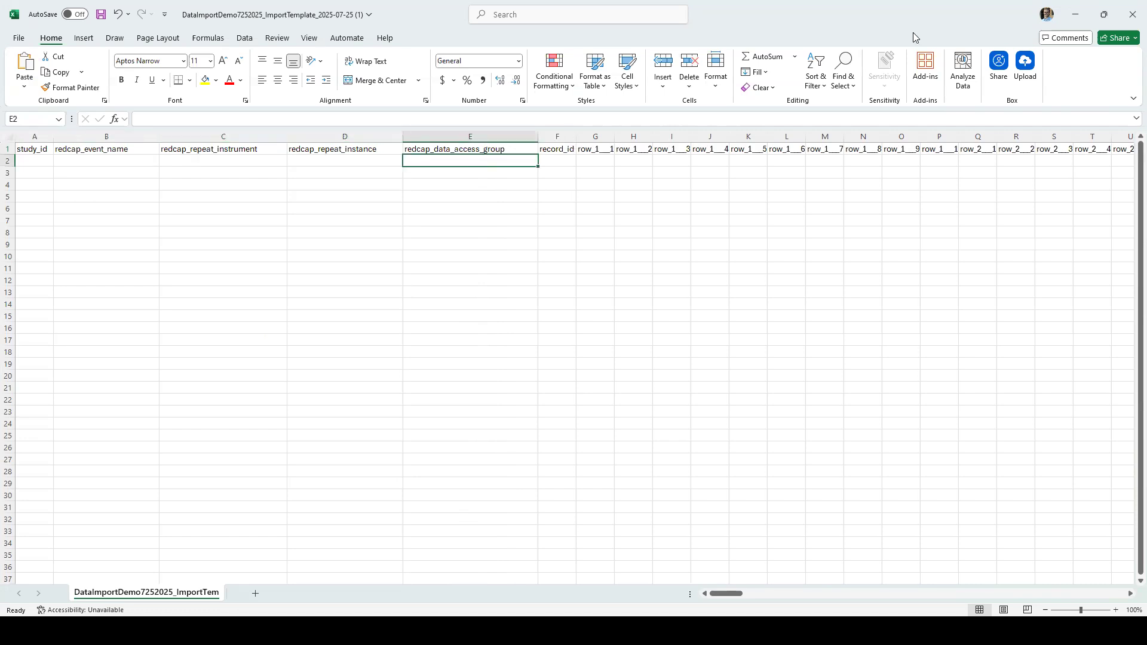
Open the Month 1 Data instrument in REDCap's Online Designer, and find its first field, date_visit_1, in the Excel import template
{"action": "left_click", "coordinate": [1077, 18]}
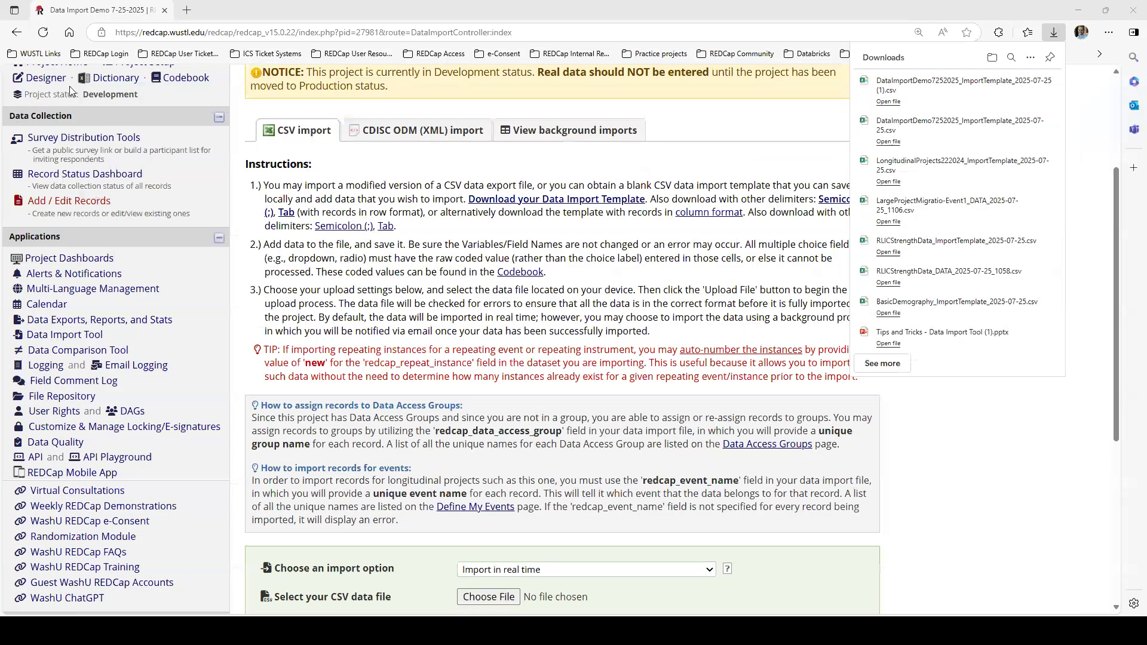
{"action": "left_click", "coordinate": [53, 78]}
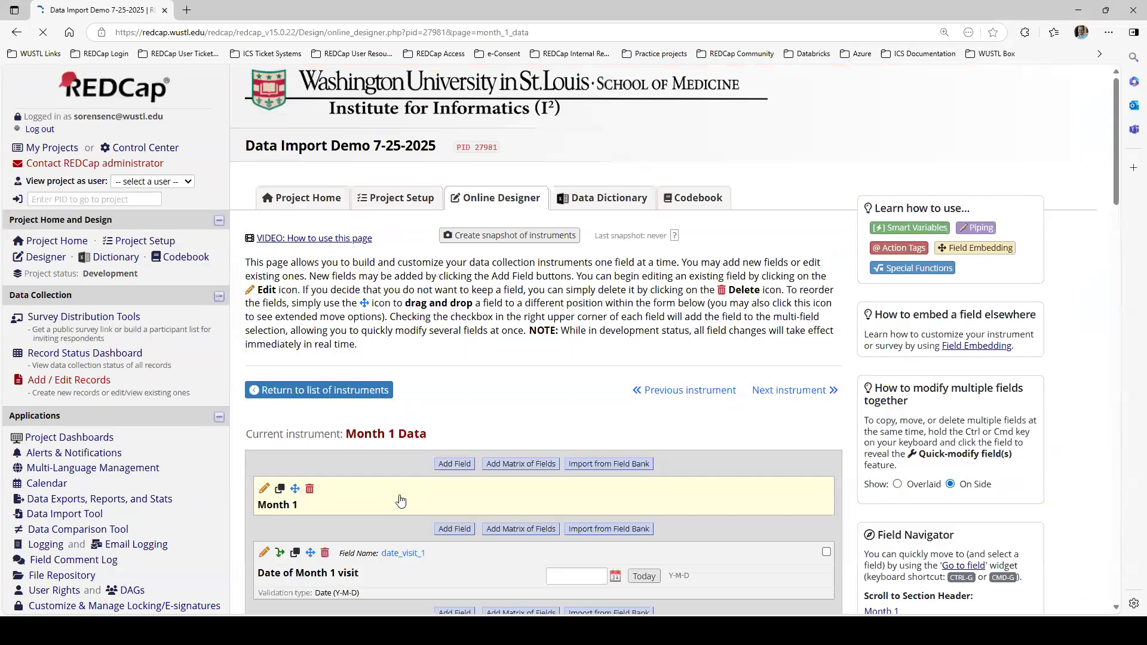
{"action": "scroll", "coordinate": [400, 501], "scroll_direction": "down", "scroll_amount": 1}
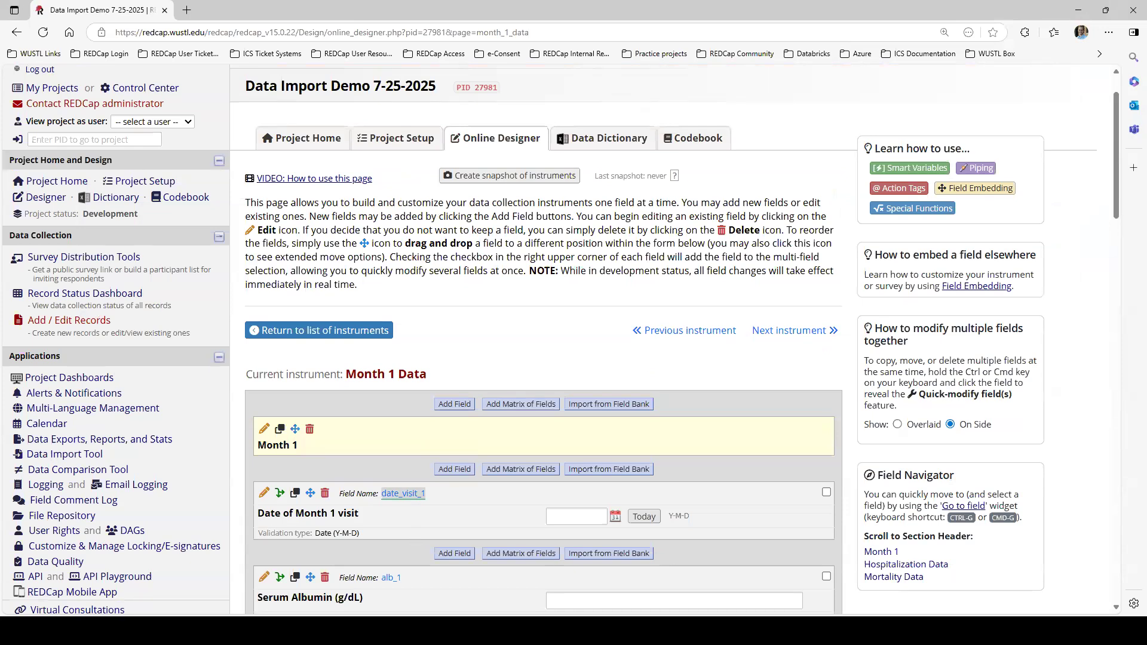
{"action": "left_click", "coordinate": [593, 630]}
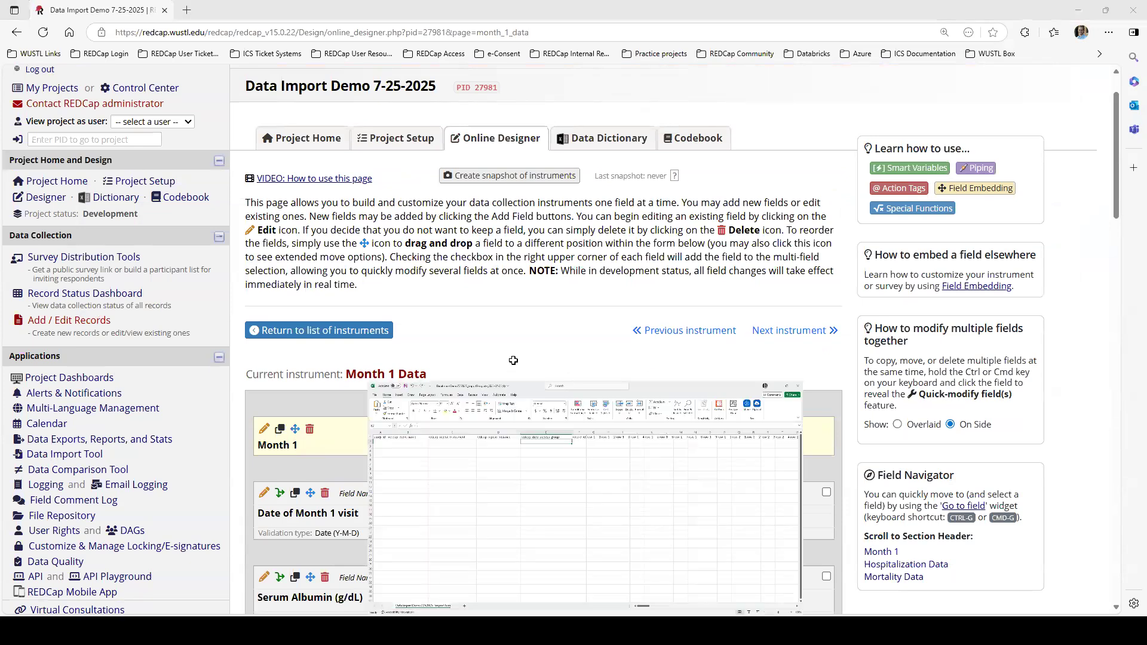
{"action": "key", "text": "ctrl+f"}
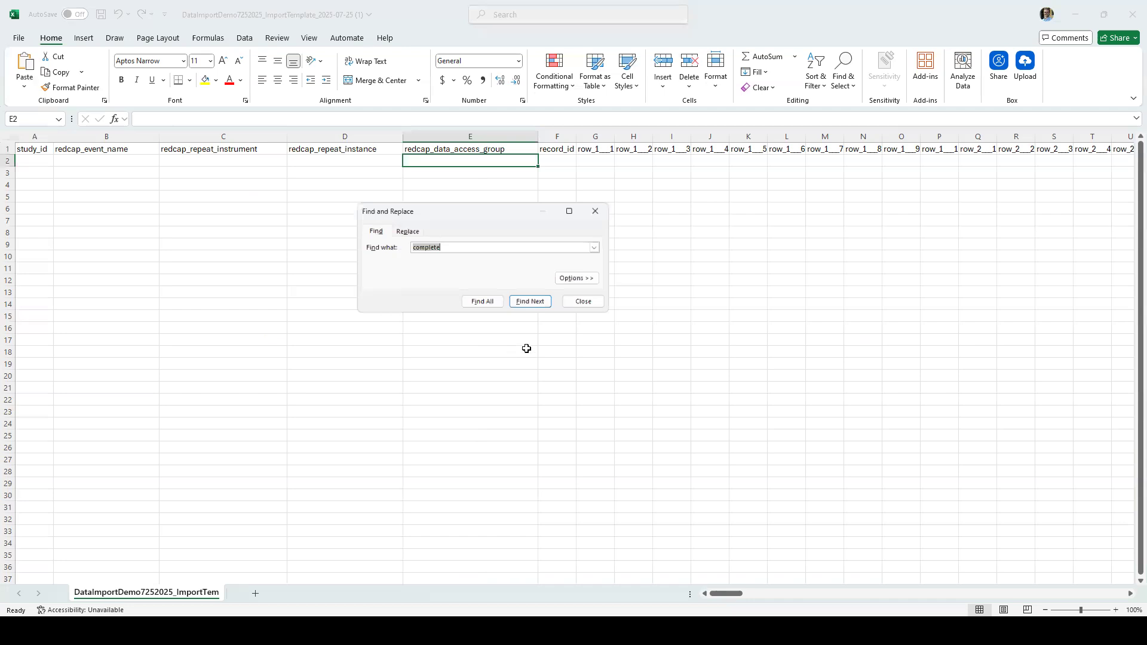
{"action": "type", "text": "date_visit_1"}
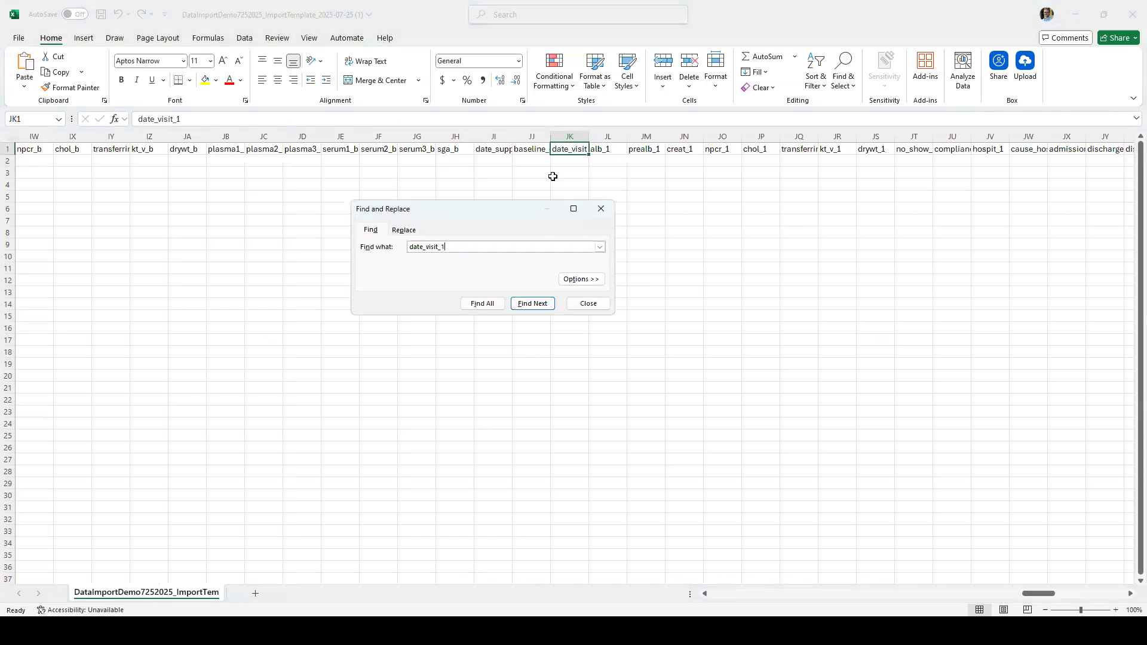
Delete the template columns from row_1___1 through baseline_data_complete (G to JJ), keeping record_id and the Month 1 fields
{"action": "left_click", "coordinate": [531, 149]}
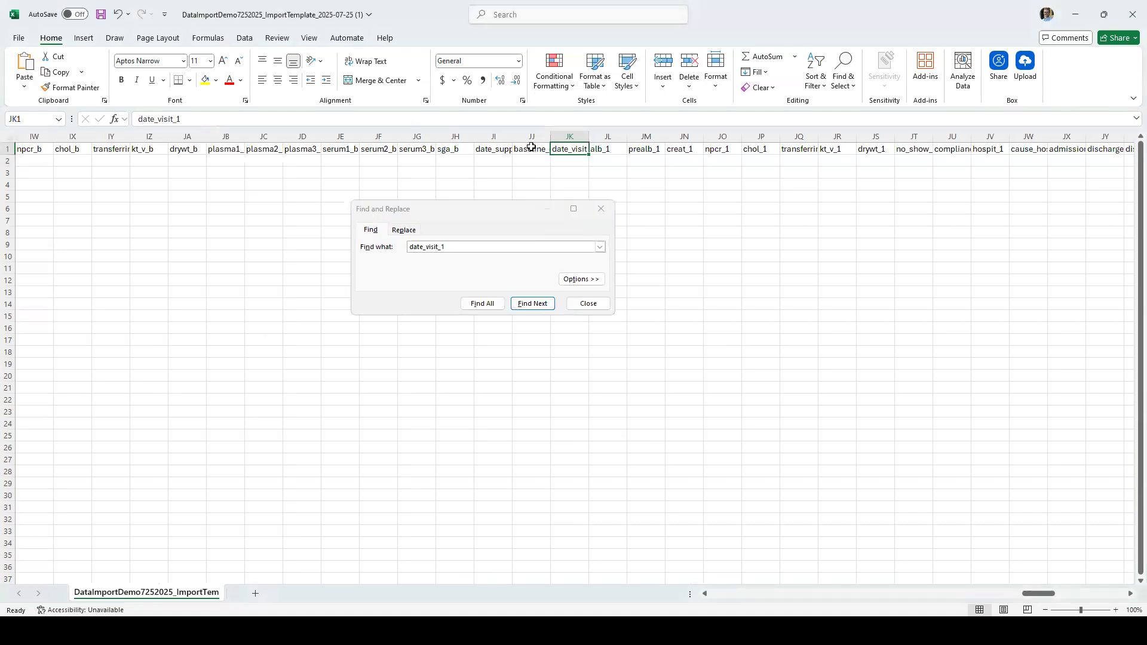
{"action": "key", "text": "Left"}
{"action": "left_click", "coordinate": [531, 135]}
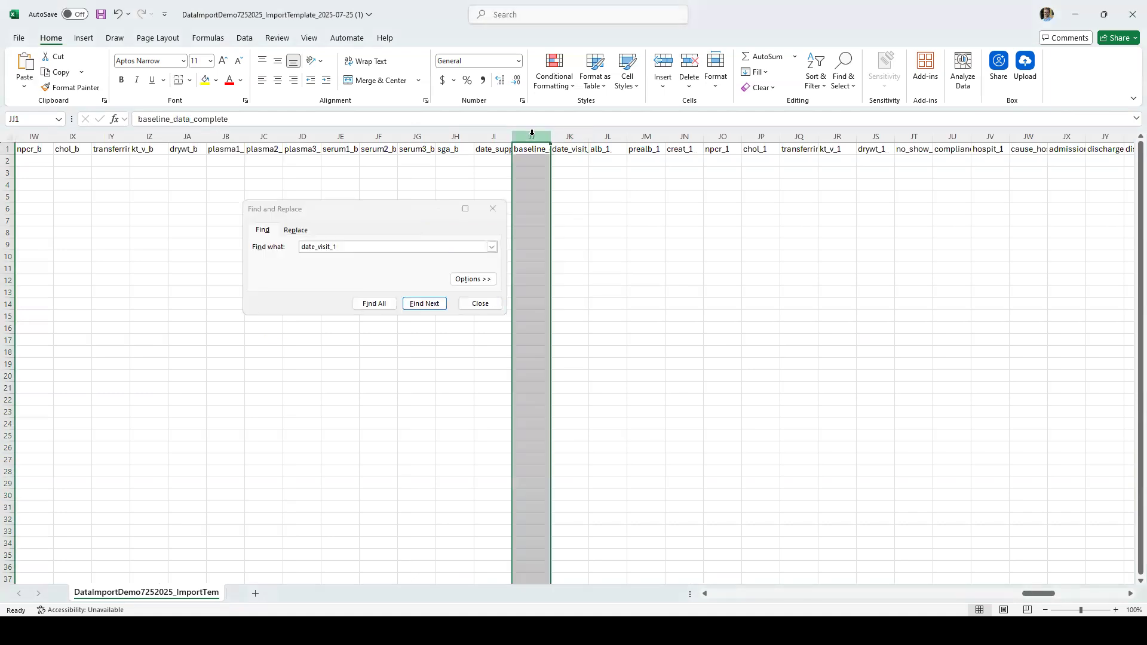
{"action": "left_click_drag", "start_coordinate": [531, 136], "coordinate": [5, 126]}
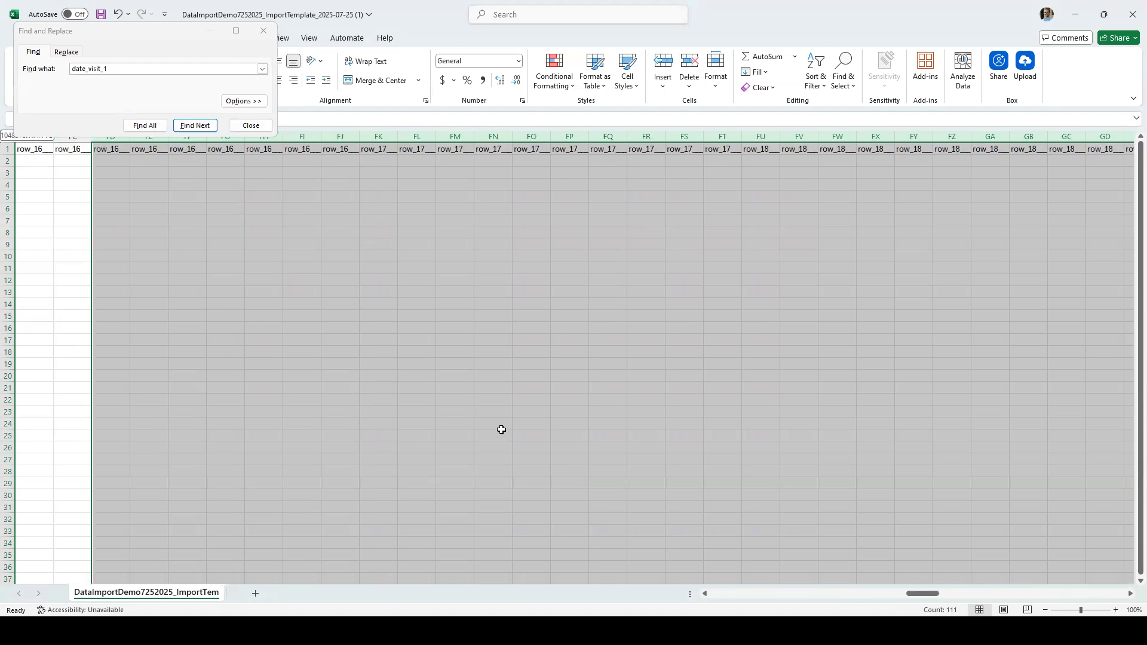
{"action": "left_click_drag", "start_coordinate": [930, 596], "coordinate": [687, 594]}
{"action": "left_click", "coordinate": [261, 129]}
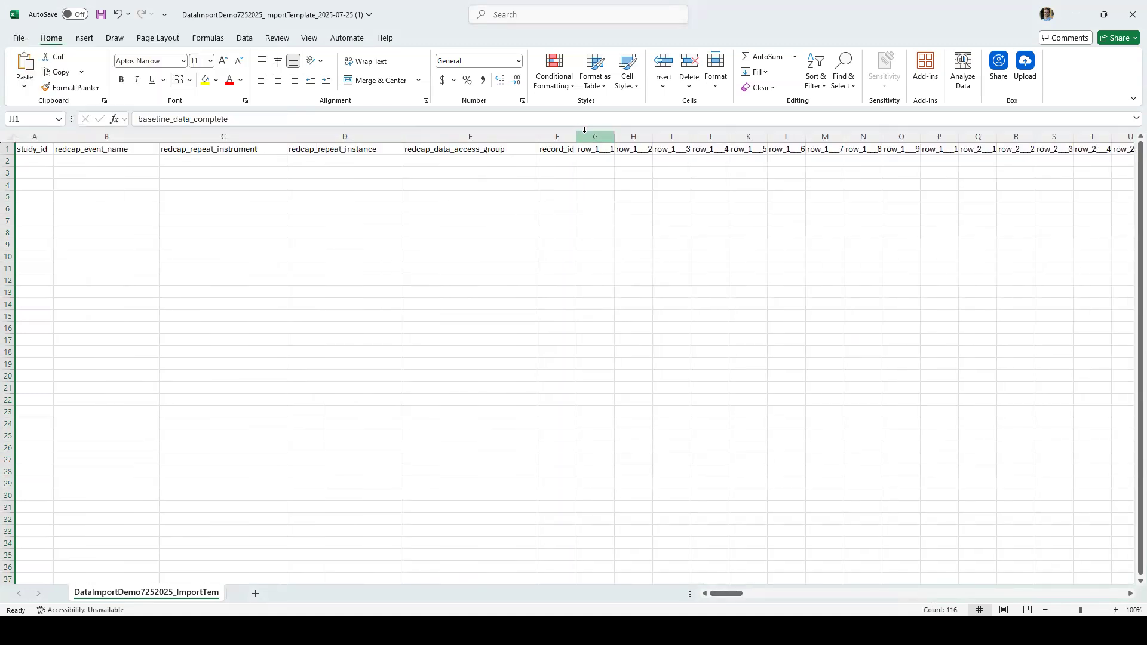
{"action": "left_click", "coordinate": [588, 136], "text": "shift"}
{"action": "right_click", "coordinate": [587, 136]}
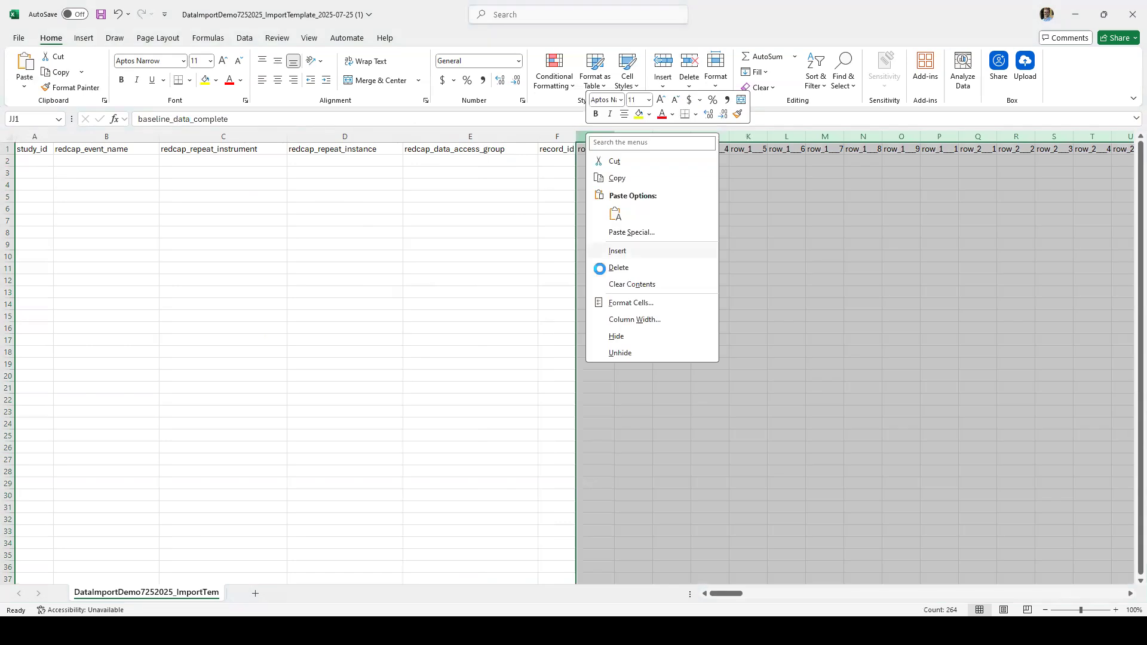
{"action": "left_click", "coordinate": [599, 267]}
{"action": "left_click", "coordinate": [555, 165]}
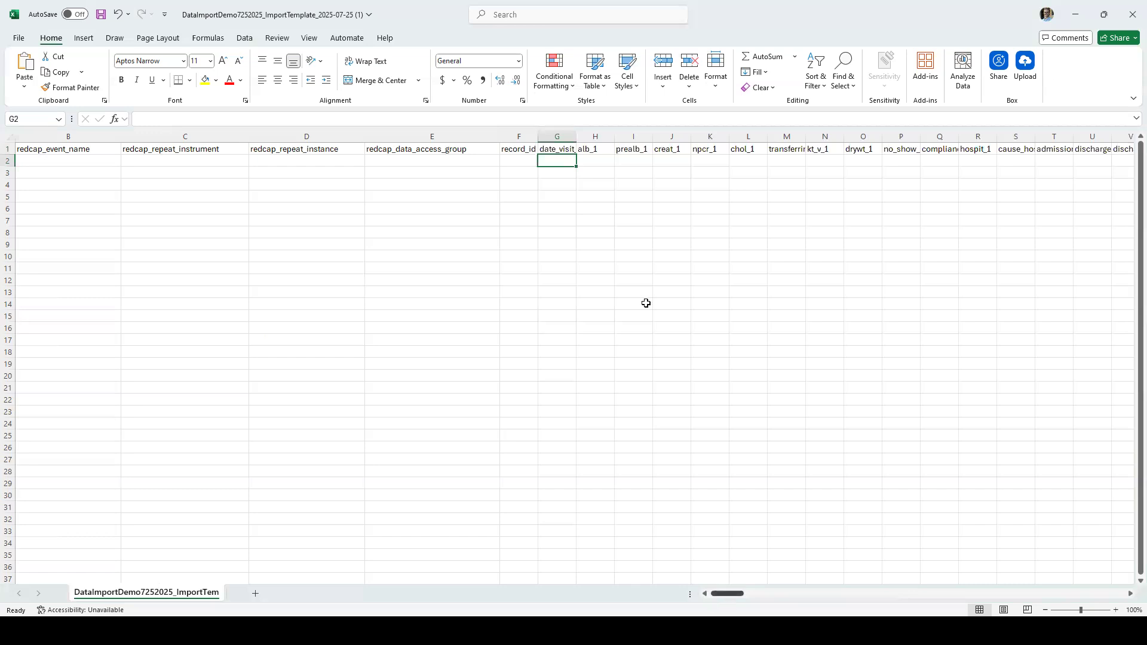
{"action": "scroll", "coordinate": [575, 166], "scroll_direction": "left", "scroll_amount": 1}
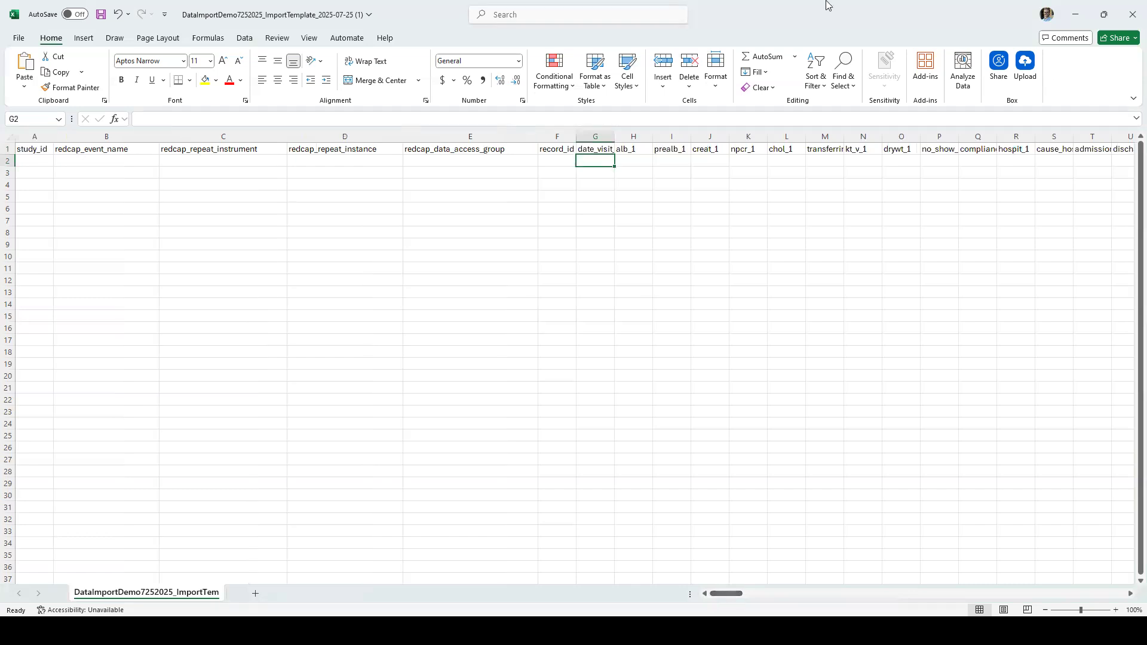
Switch back to REDCap and check the validation type and limits of the Serum Albumin field alb_1, without editing it
{"action": "left_click", "coordinate": [1075, 14]}
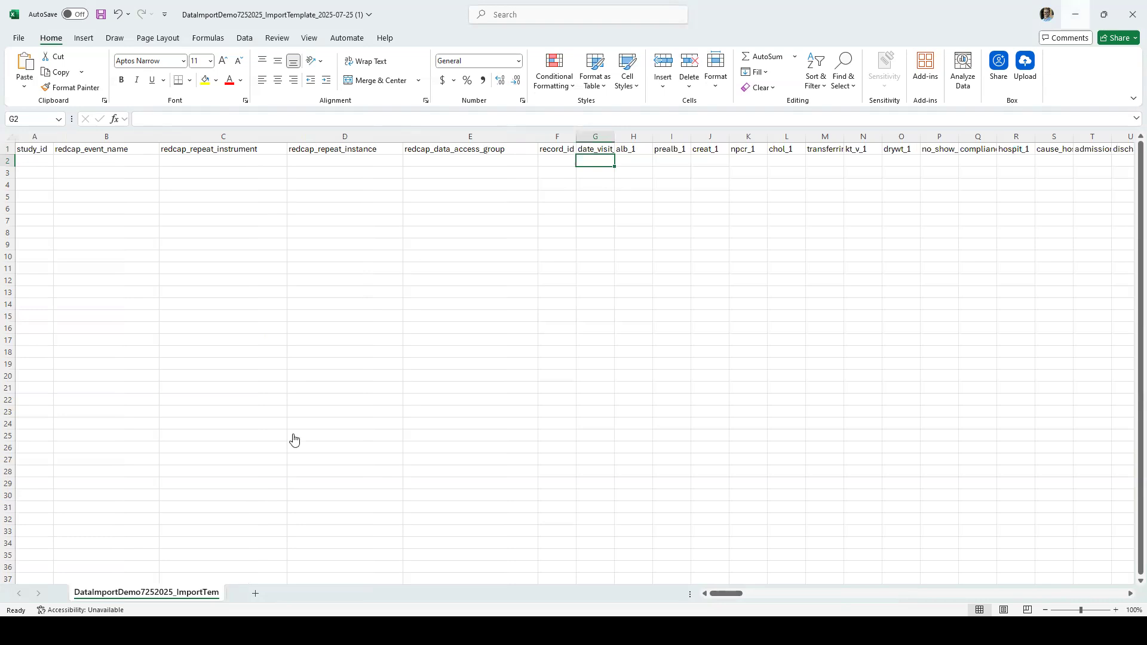
{"action": "scroll", "coordinate": [282, 360], "scroll_direction": "down", "scroll_amount": 4}
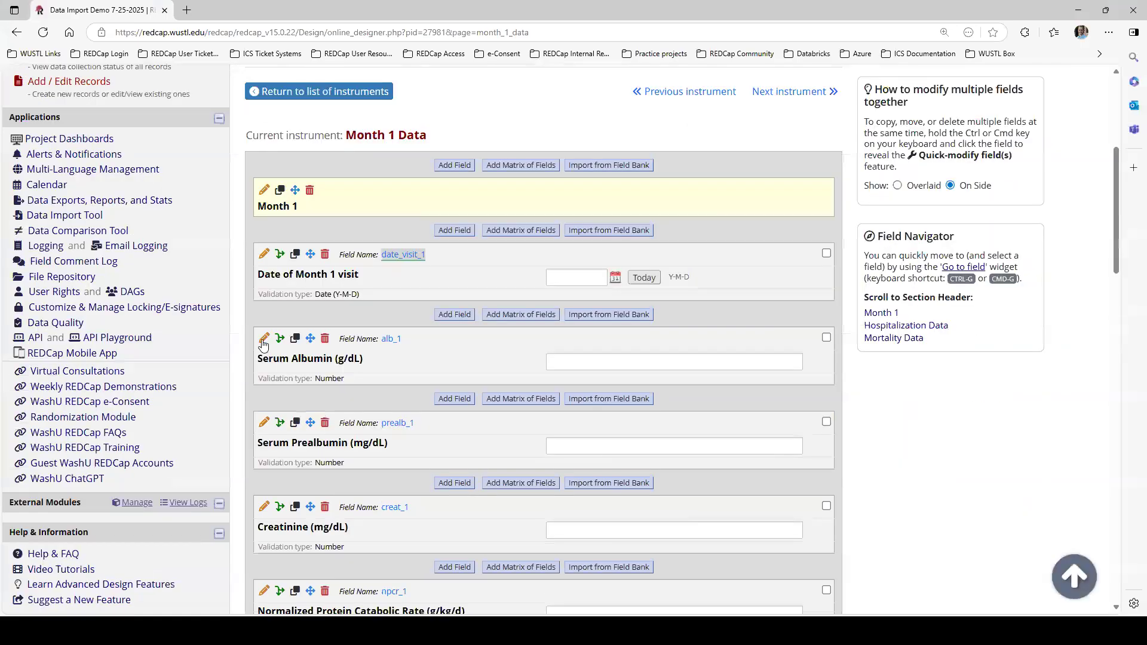
{"action": "left_click", "coordinate": [263, 339]}
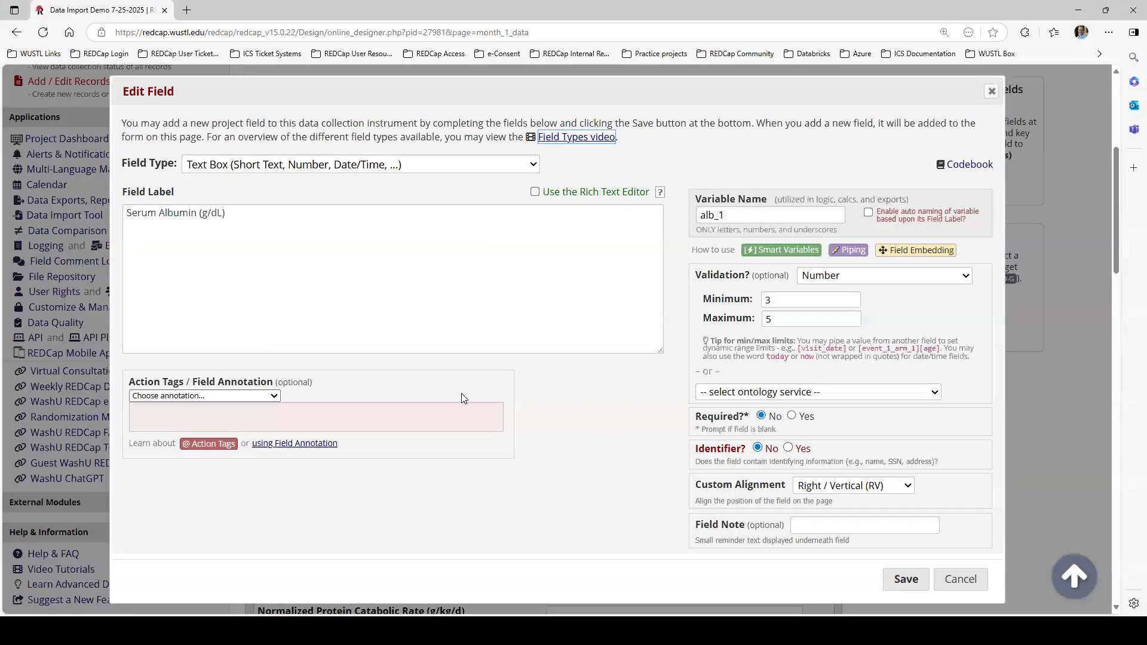
{"action": "left_click", "coordinate": [961, 579]}
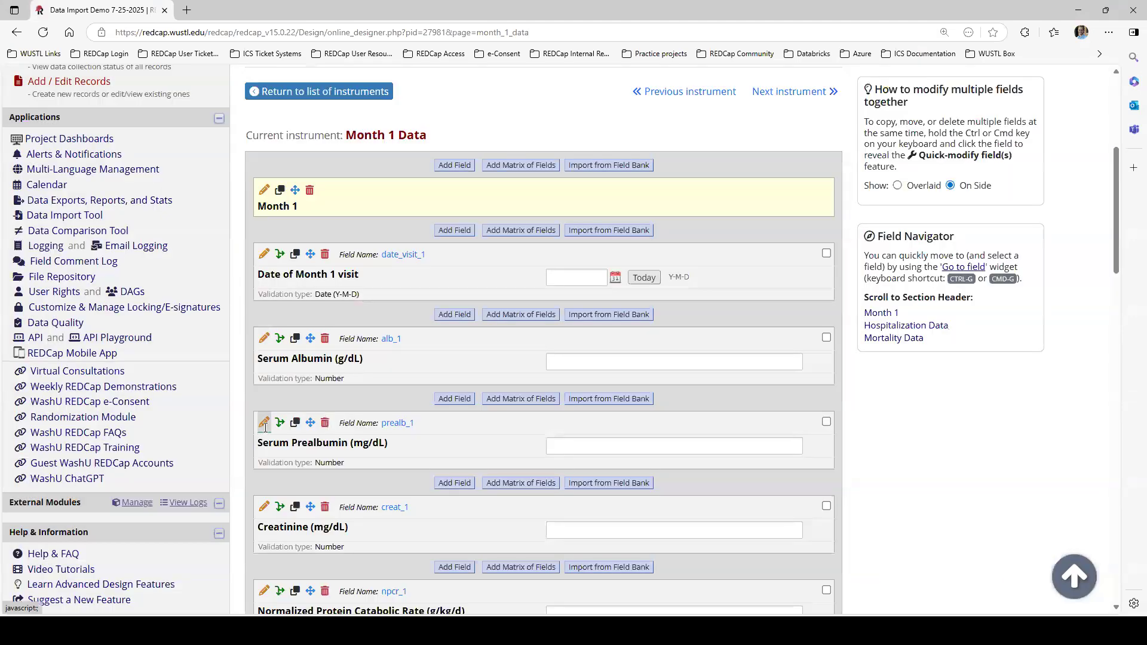
Check the validation types and minimum and maximum limits of the Serum Prealbumin and Creatinine fields, without editing them
{"action": "left_click", "coordinate": [264, 422]}
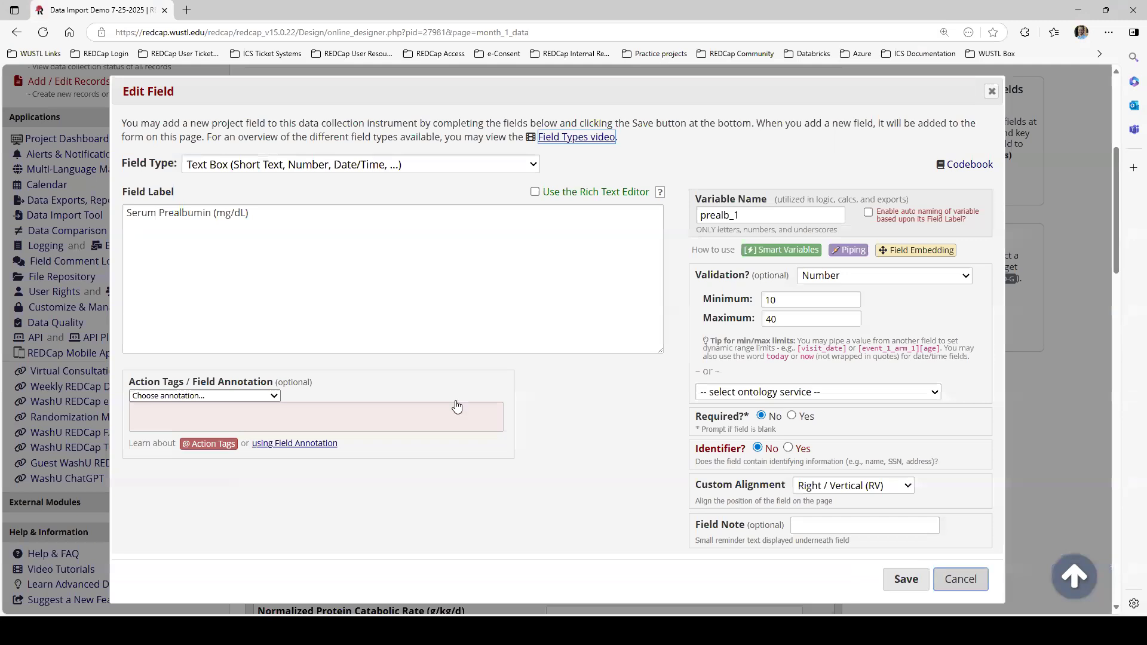
{"action": "key", "text": "Escape"}
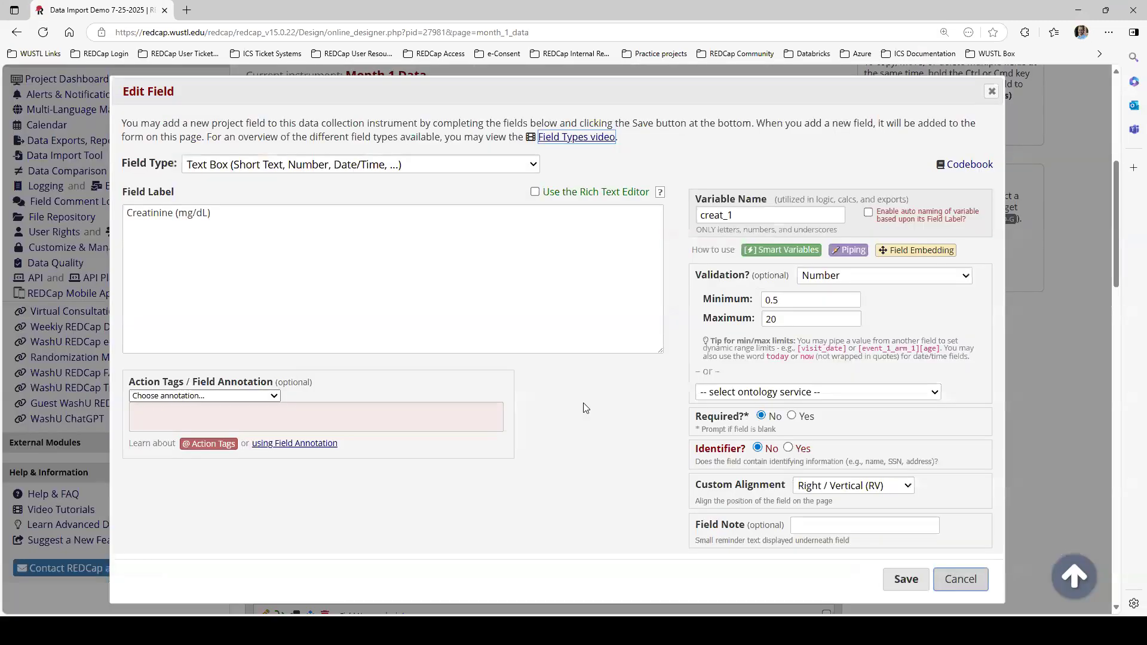
{"action": "key", "text": "Escape"}
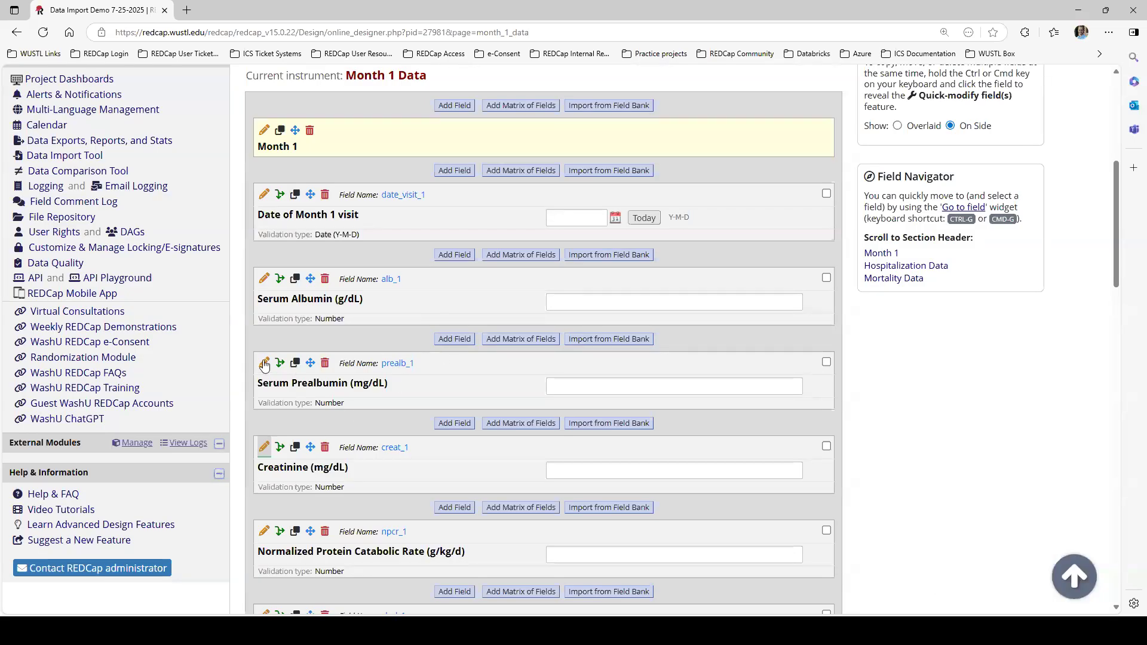
{"action": "left_click", "coordinate": [748, 394]}
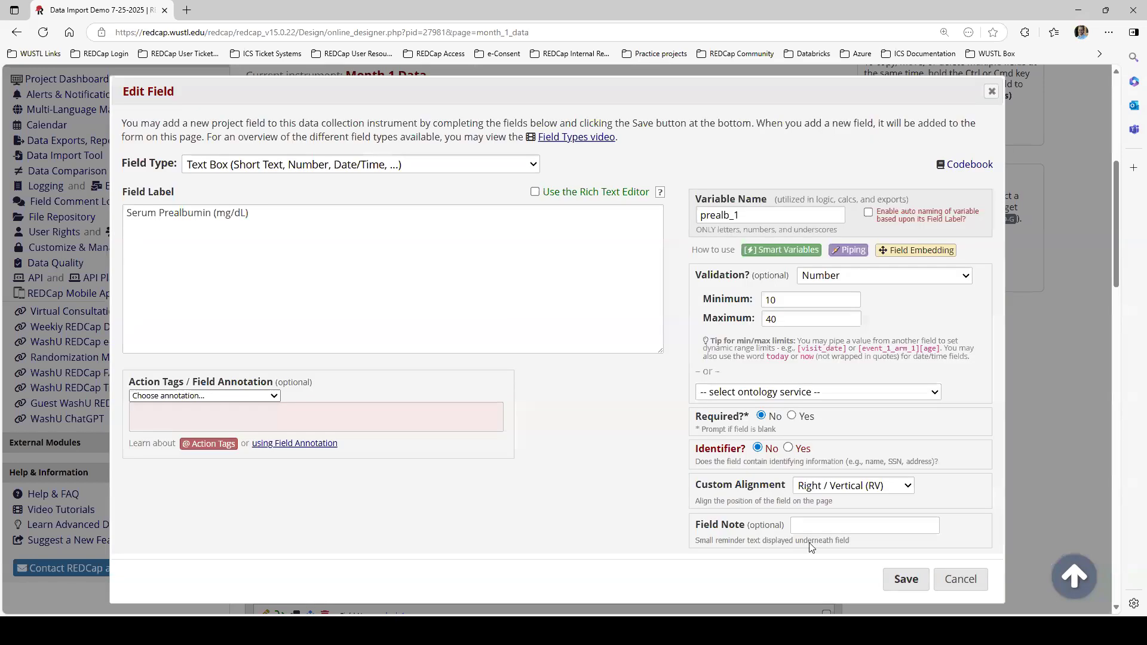
{"action": "key", "text": "Escape"}
{"action": "left_click", "coordinate": [266, 440]}
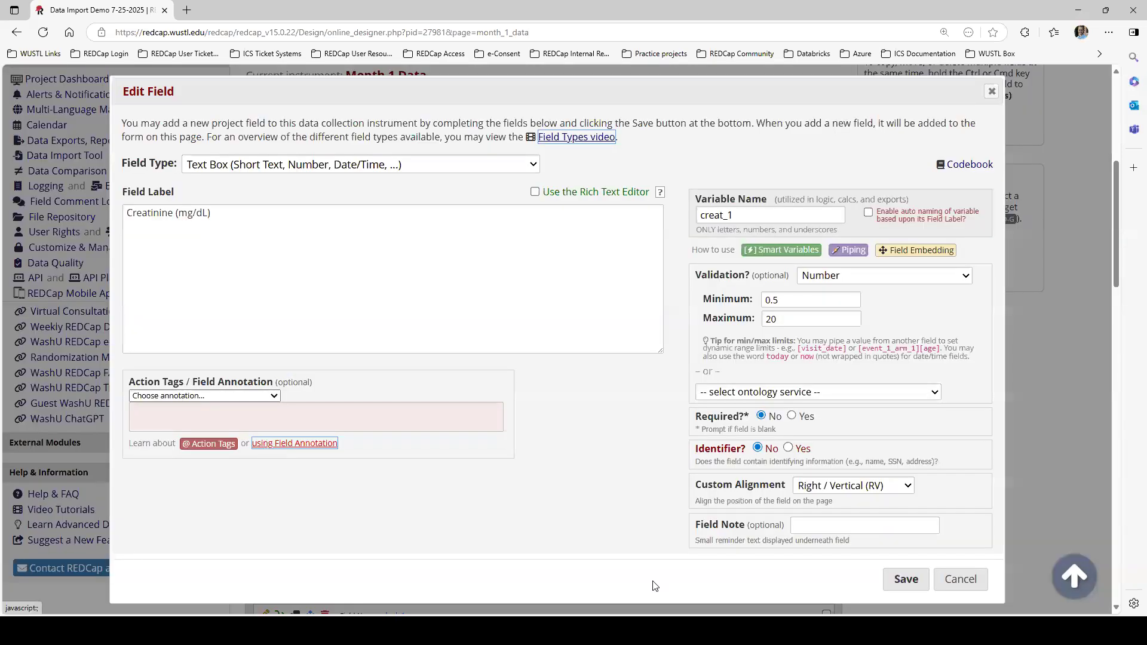
{"action": "left_click", "coordinate": [962, 584]}
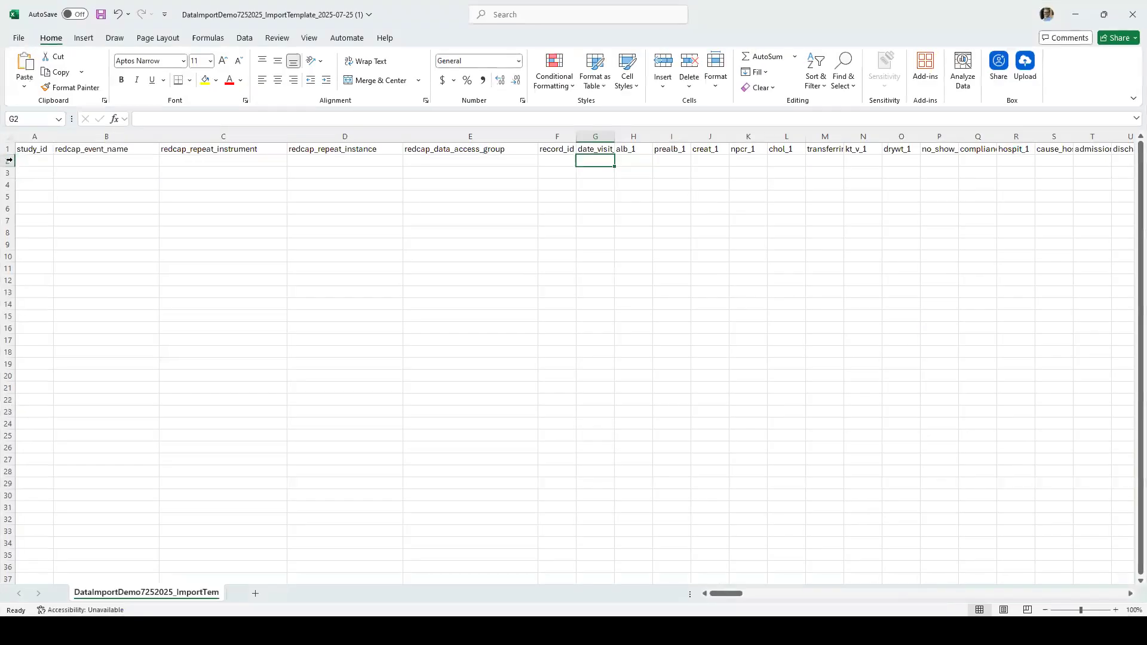
Switch back to the Excel import template and enter study_id 1 in both row 2 and row 3
{"action": "key", "text": "Home"}
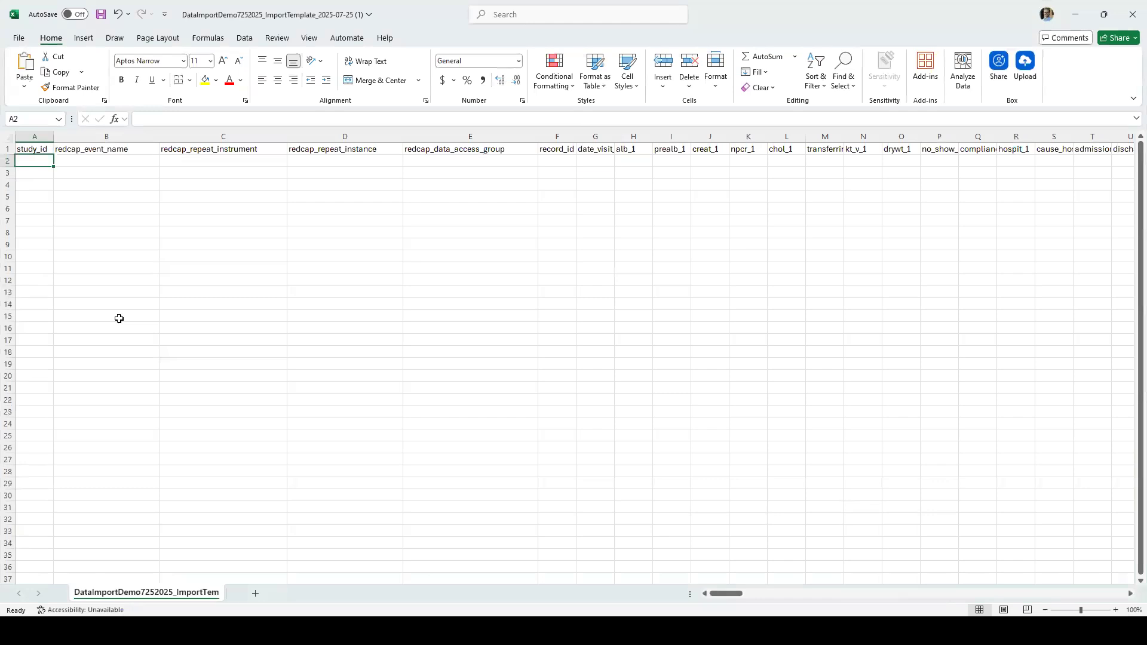
{"action": "type", "text": "1"}
{"action": "key", "text": "Return"}
{"action": "type", "text": "2"}
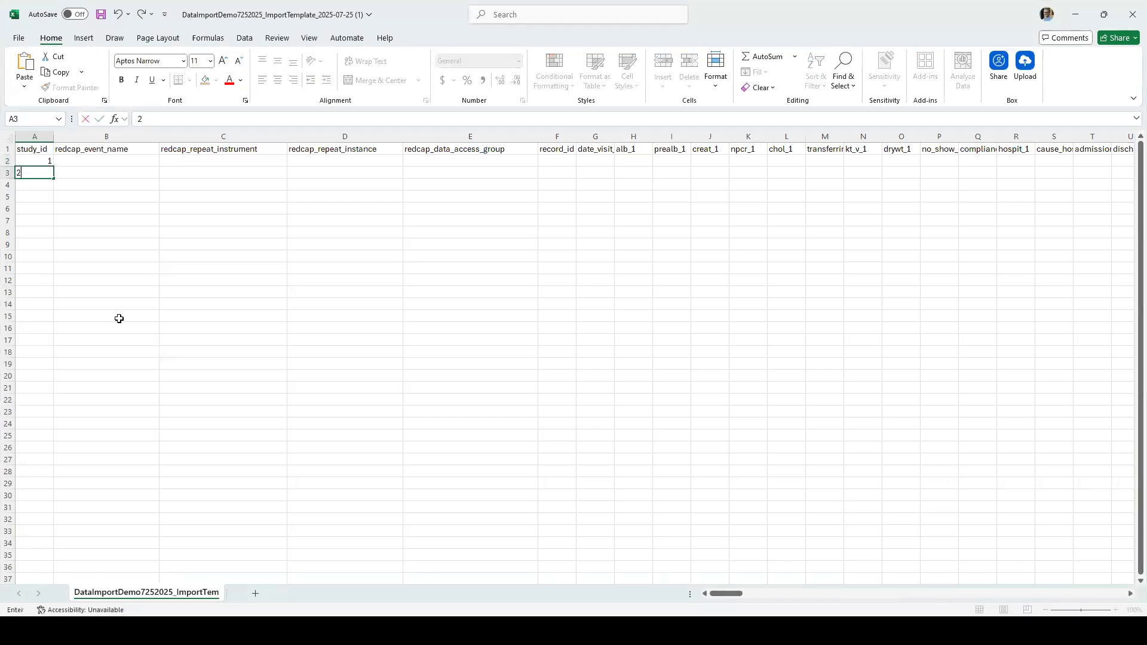
{"action": "key", "text": "ctrl+Return"}
{"action": "key", "text": "BackSpace"}
{"action": "type", "text": "1"}
{"action": "key", "text": "Tab"}
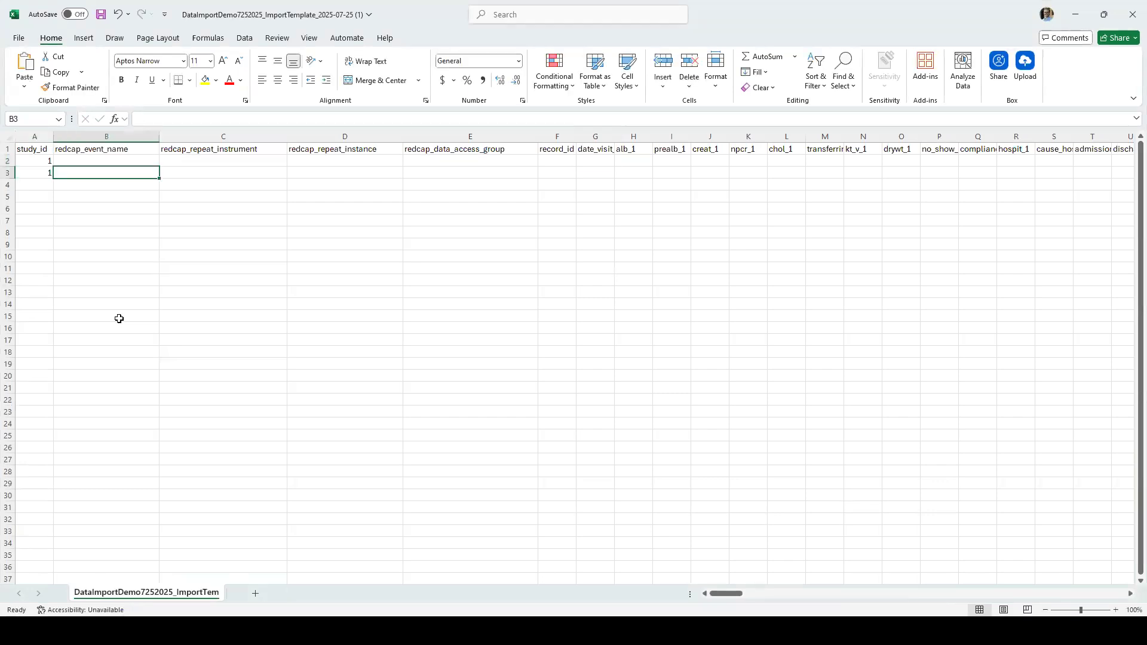
Enter event_2_arm_1 as the redcap_event_name in row 2 and copy it to row 3
{"action": "key", "text": "Up"}
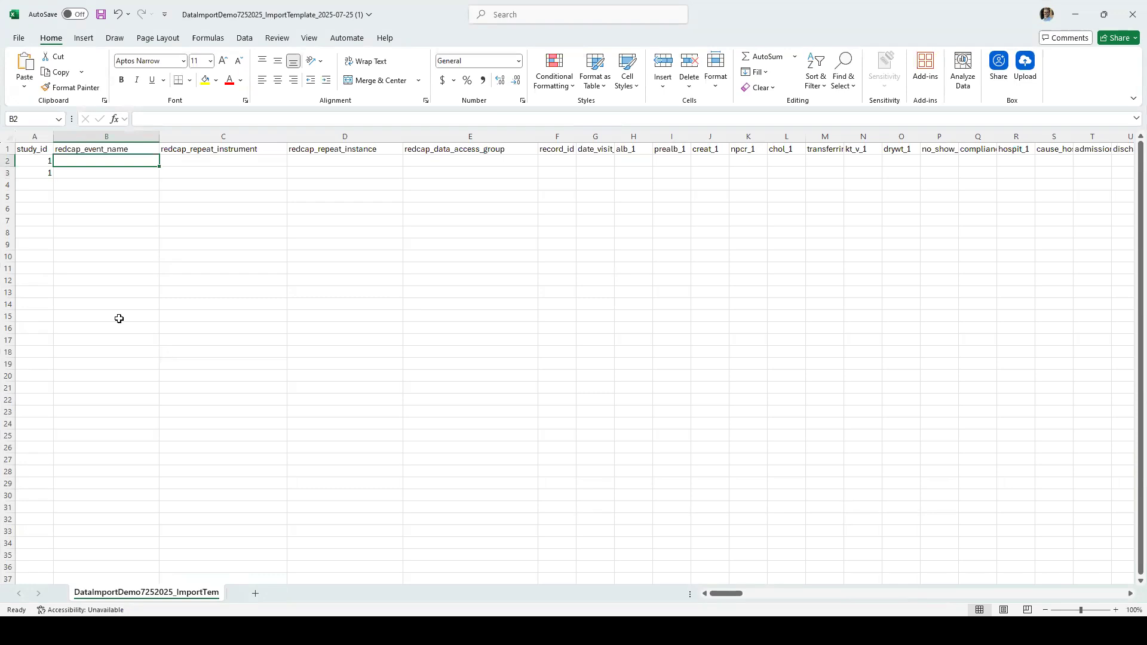
{"action": "type", "text": "eve"}
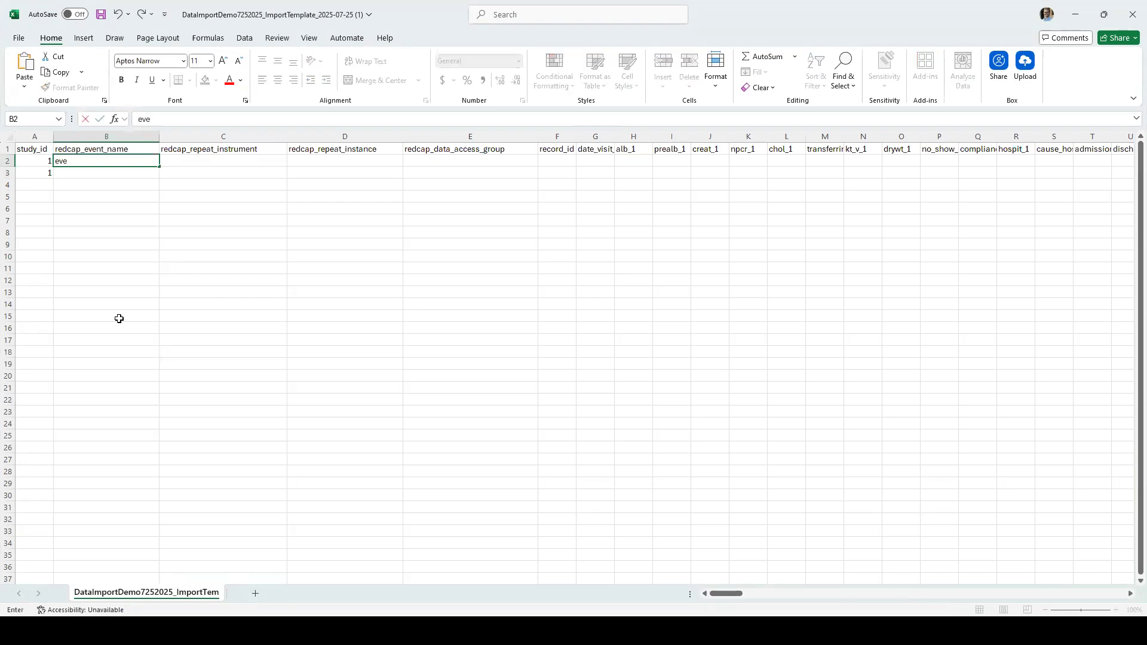
{"action": "type", "text": "nt_2_arm_1"}
{"action": "key", "text": "Return"}
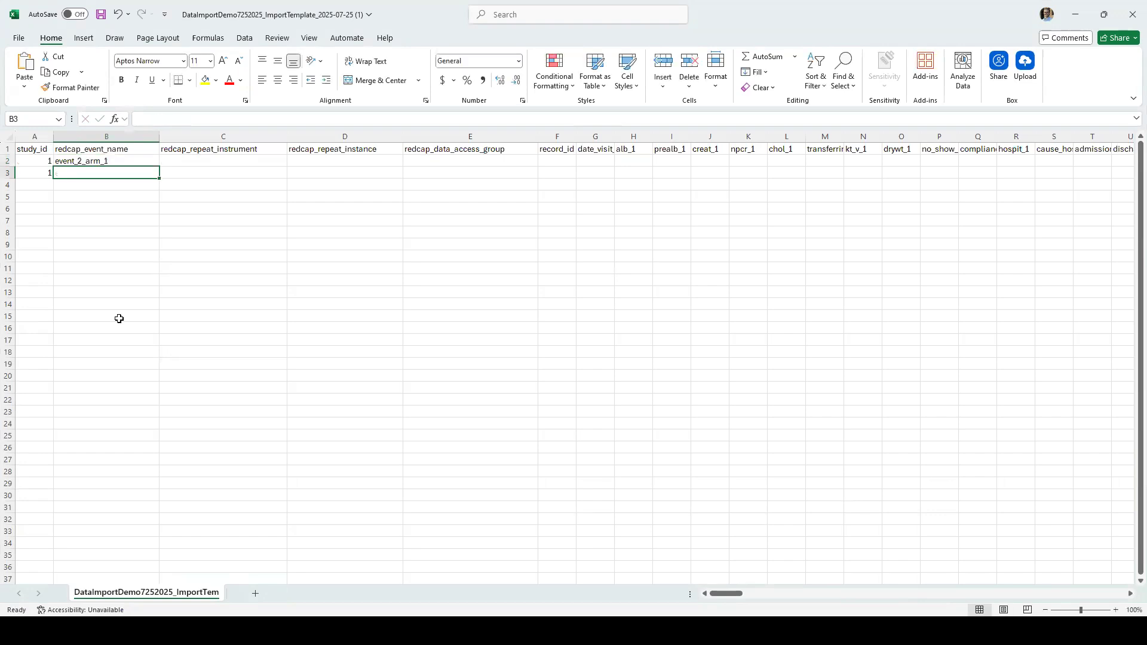
{"action": "key", "text": "Up"}
{"action": "key", "text": "ctrl+c"}
{"action": "key", "text": "Down"}
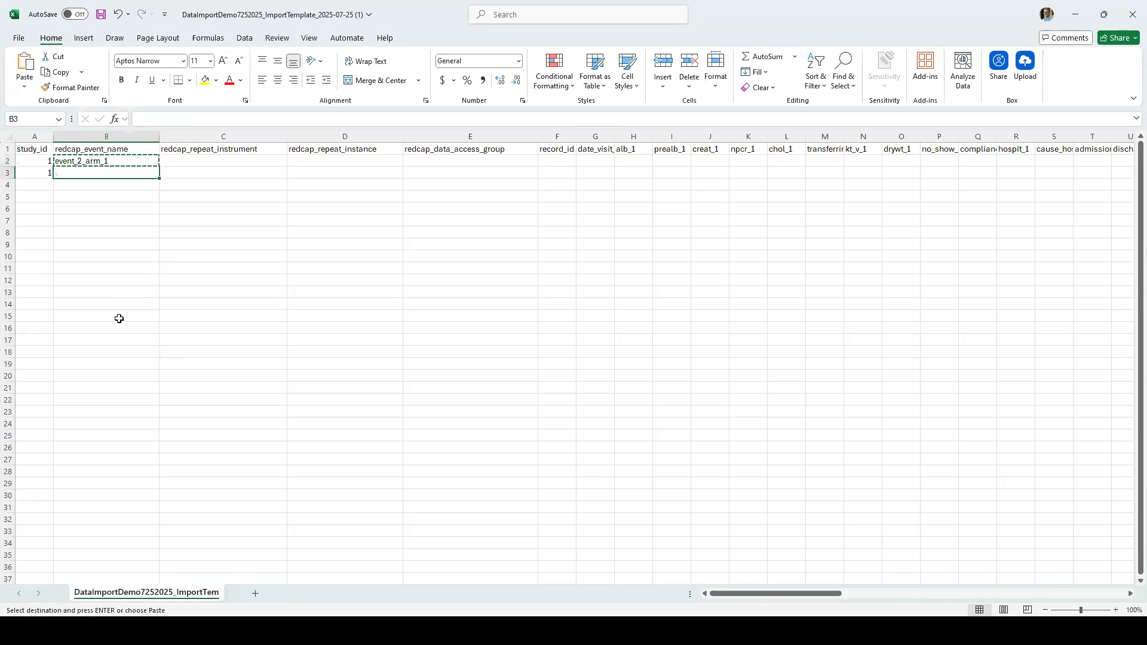
{"action": "key", "text": "ctrl+v"}
{"action": "key", "text": "Right"}
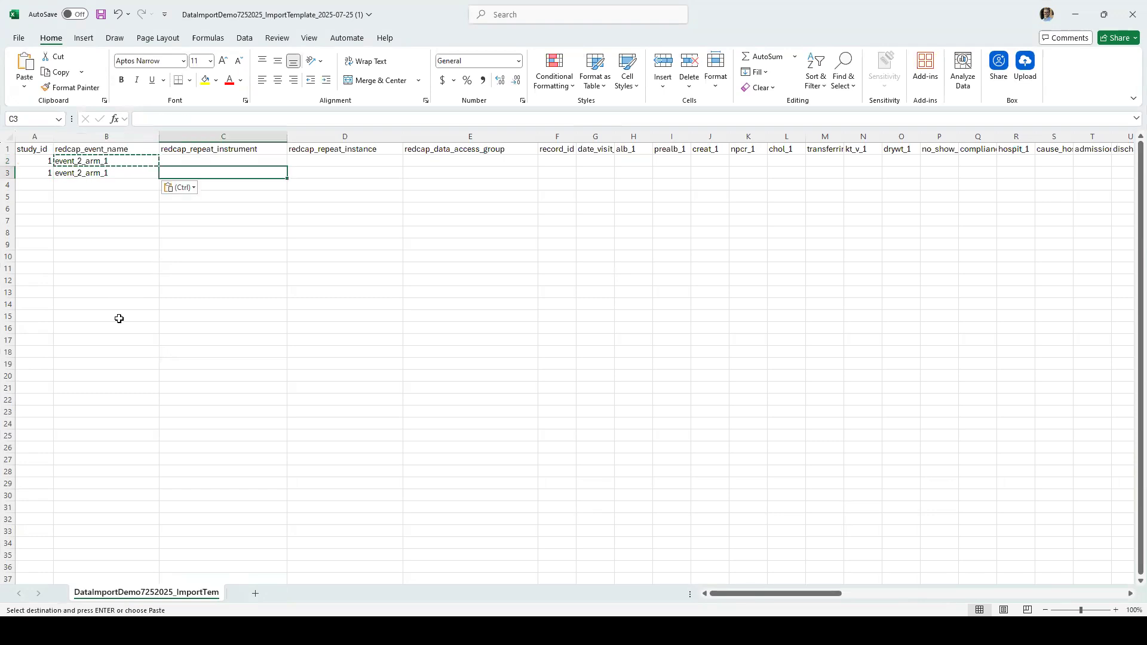
Switch to REDCap, open the project's Codebook and copy the Month 1 Data form name, month_1_data
{"action": "key", "text": "Up"}
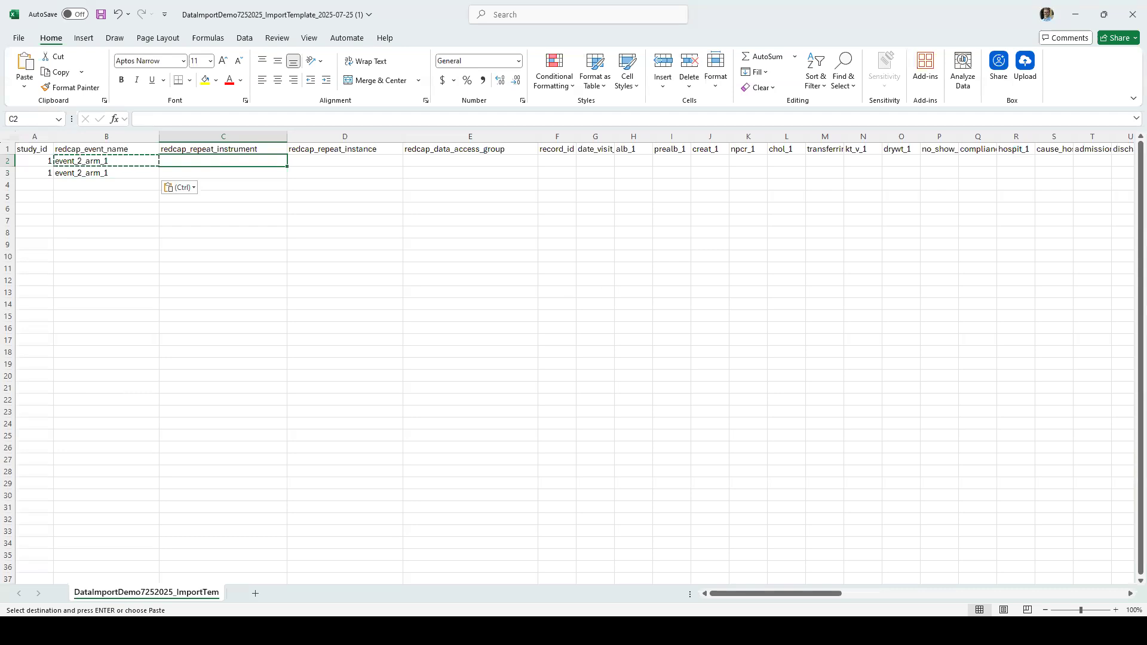
{"action": "key", "text": "alt+Tab"}
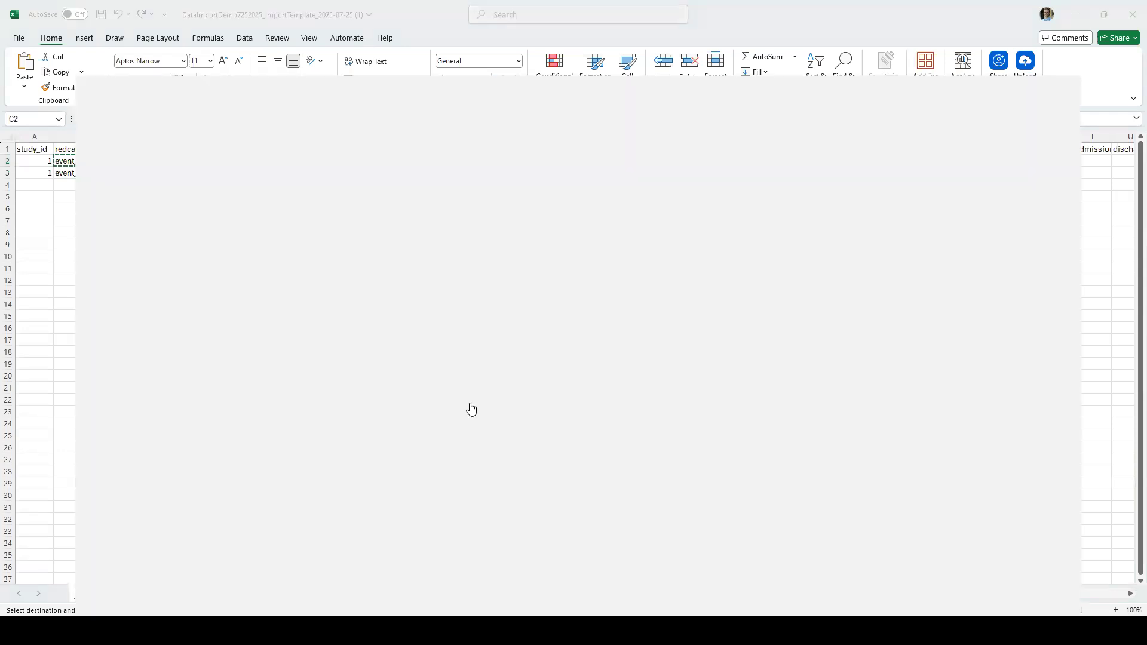
{"action": "scroll", "coordinate": [160, 175], "scroll_direction": "up", "scroll_amount": 5}
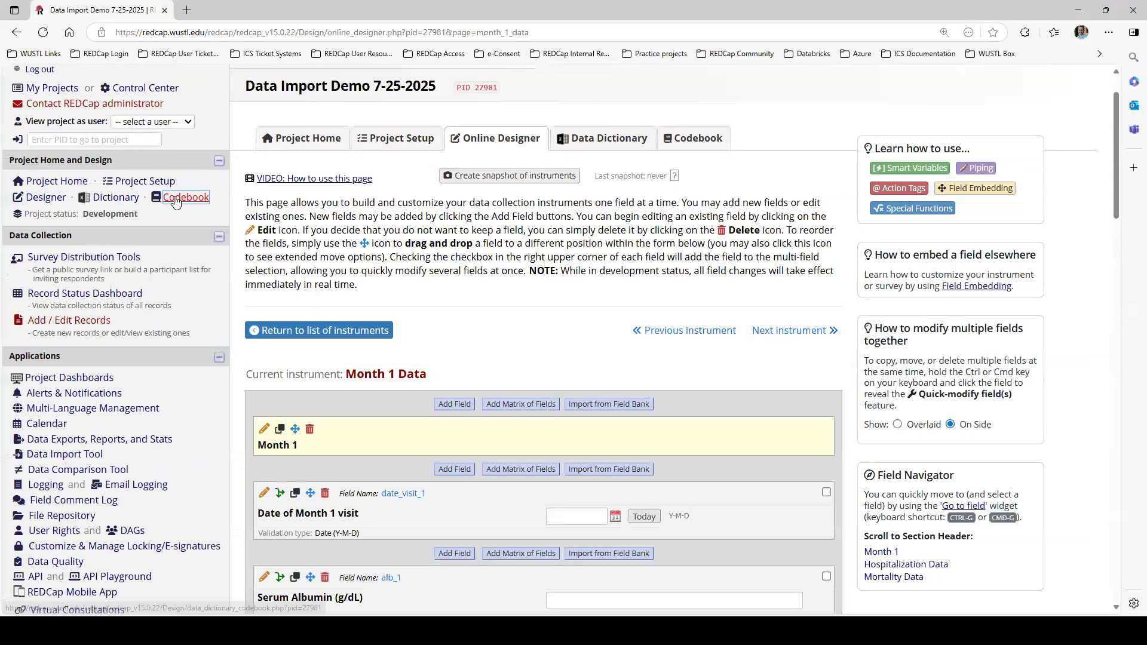
{"action": "left_click", "coordinate": [178, 200]}
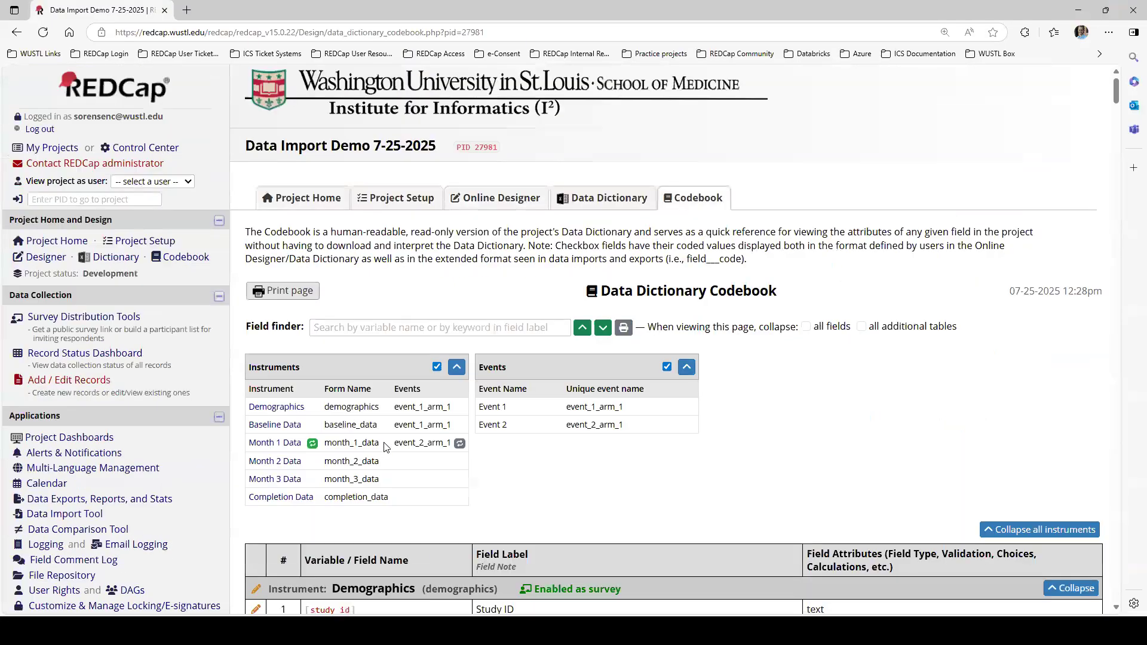
{"action": "left_click_drag", "start_coordinate": [385, 447], "coordinate": [342, 459]}
{"action": "double_click", "coordinate": [336, 443]}
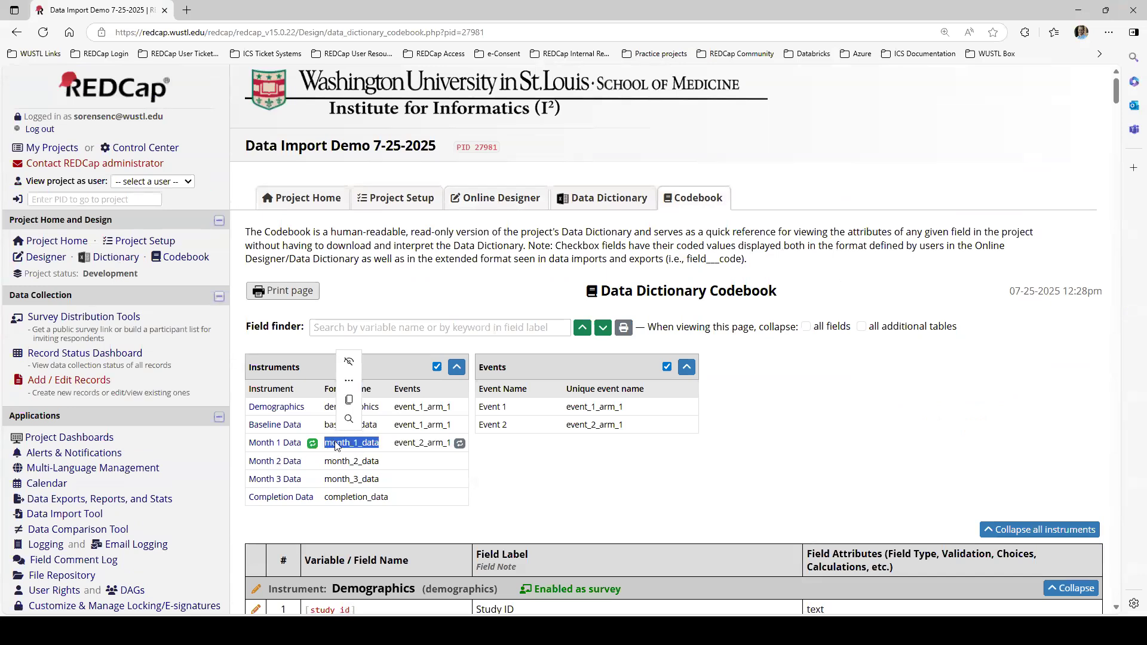
{"action": "right_click", "coordinate": [336, 446]}
{"action": "left_click", "coordinate": [371, 257]}
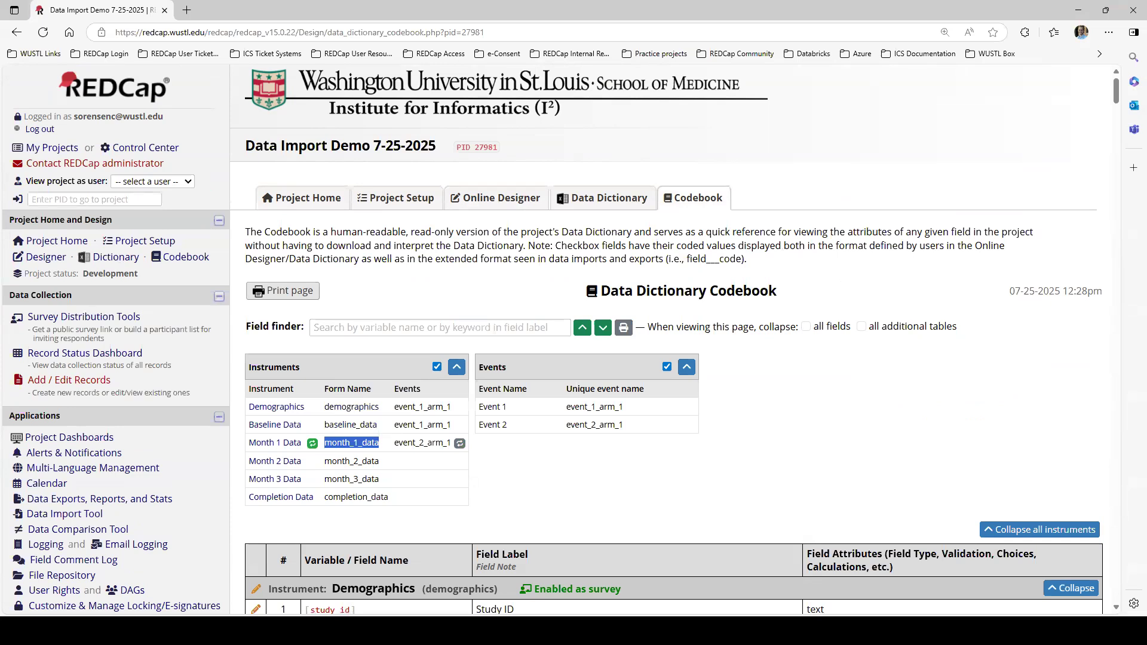
Return to the Excel template and paste month_1_data as the redcap_repeat_instrument in row 2
{"action": "key", "text": "alt+Tab"}
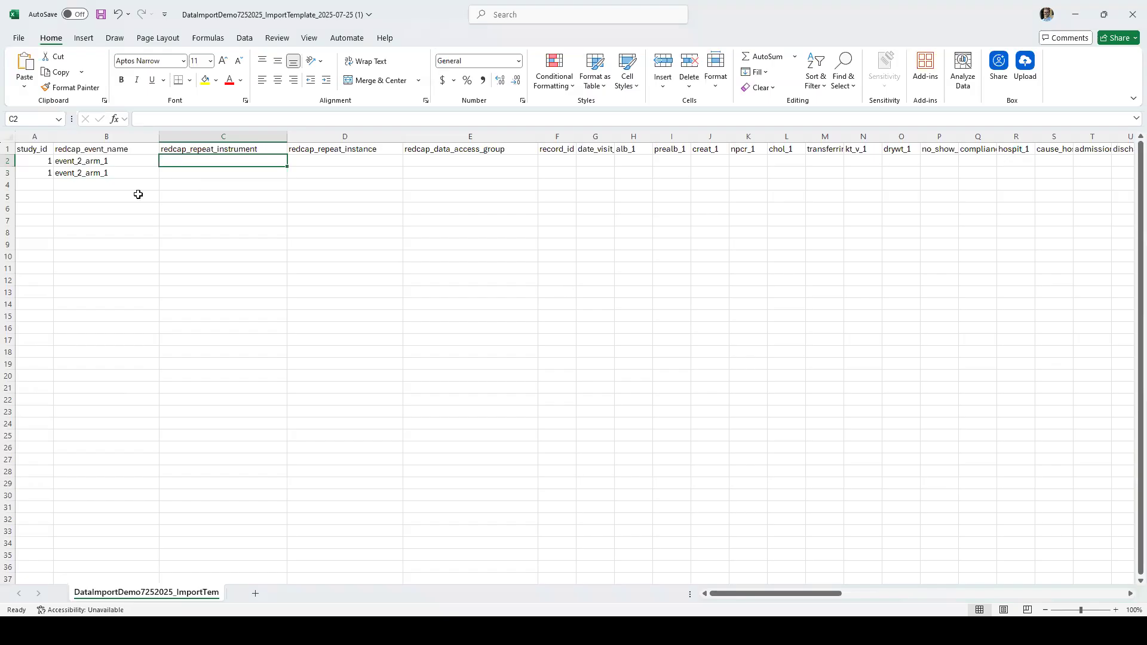
{"action": "left_click", "coordinate": [183, 118]}
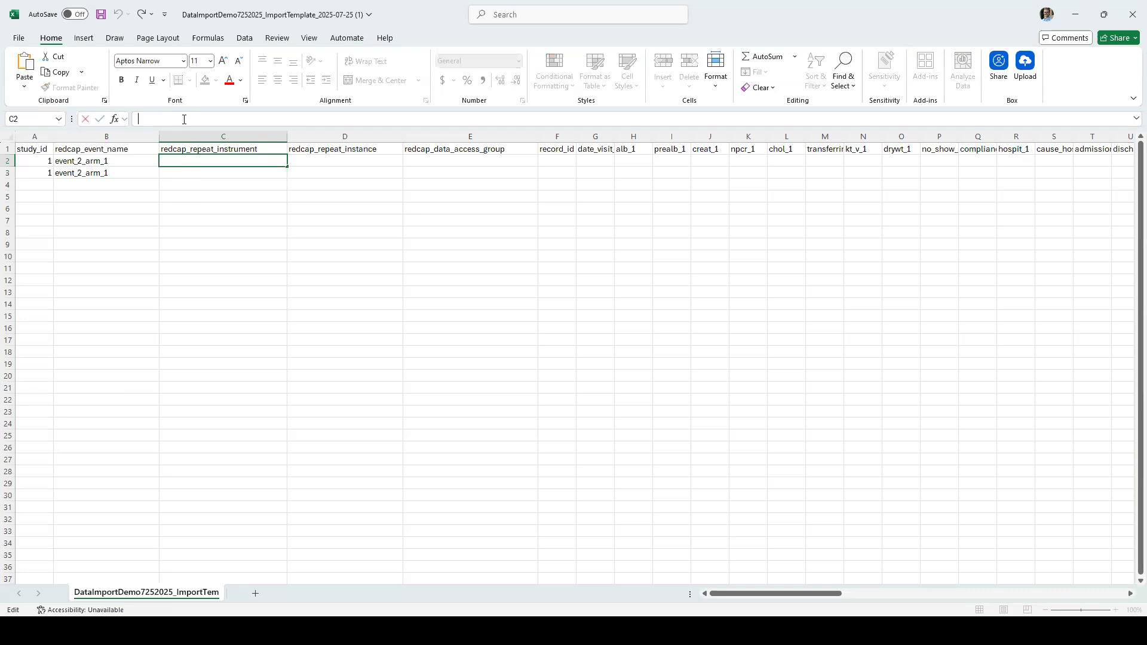
{"action": "key", "text": "ctrl+v"}
In row 2, set redcap_repeat_instance to 1 and redcap_data_access_group to washu
{"action": "left_click", "coordinate": [362, 163]}
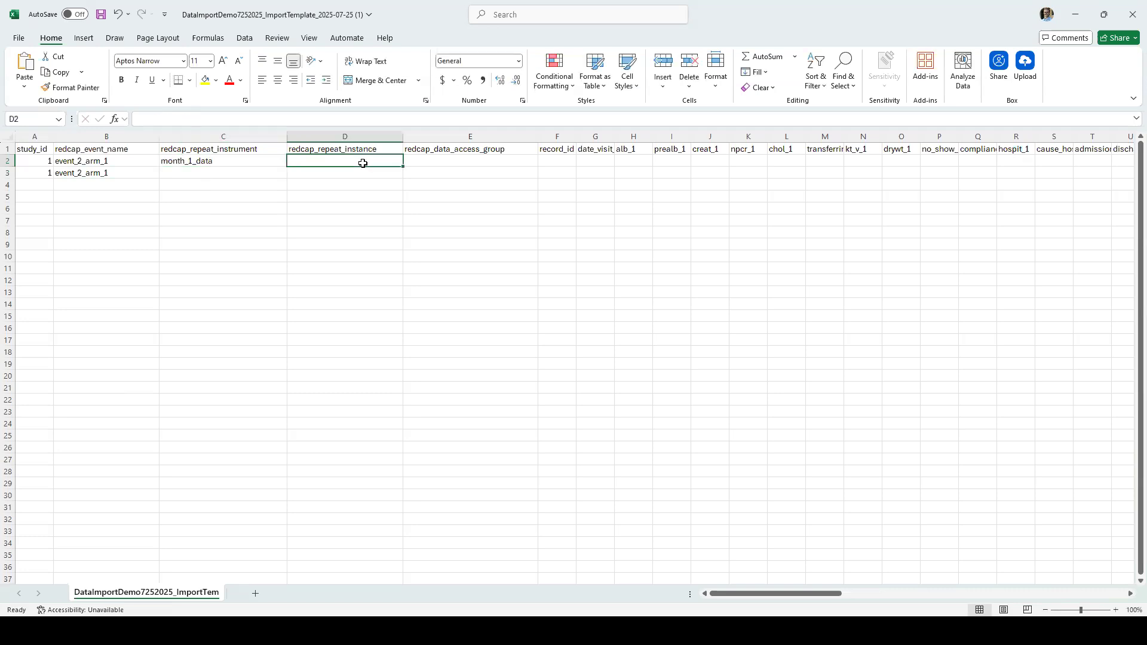
{"action": "type", "text": "1"}
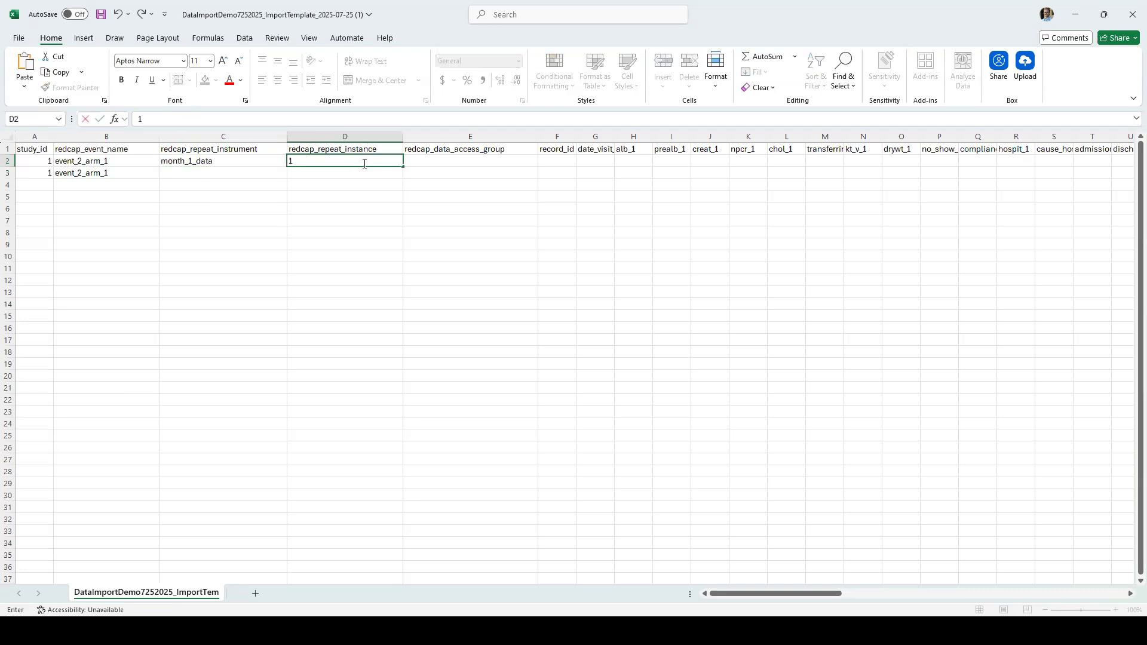
{"action": "key", "text": "Return"}
{"action": "left_click", "coordinate": [362, 163]}
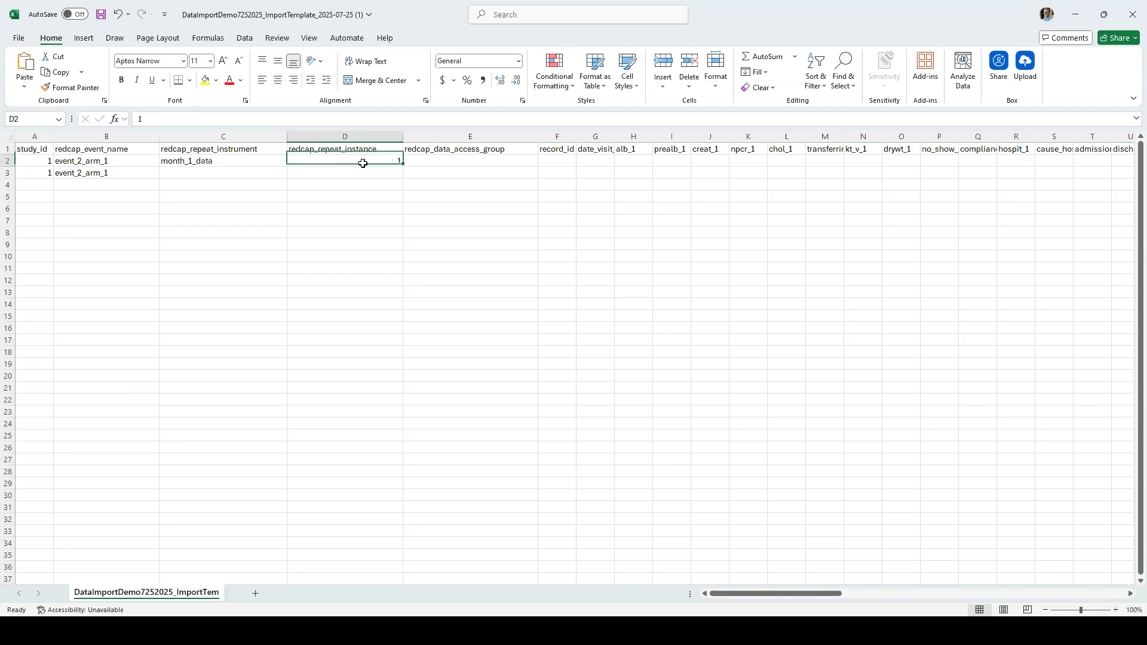
{"action": "key", "text": "Tab"}
{"action": "type", "text": "washu"}
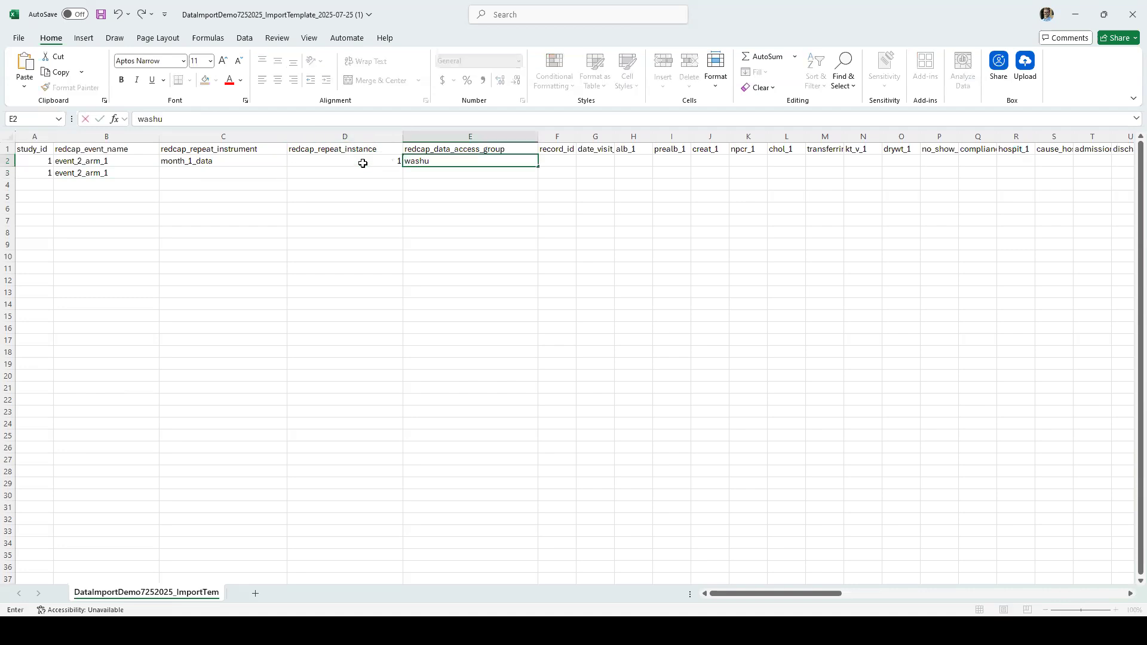
{"action": "key", "text": "Return"}
{"action": "left_click", "coordinate": [362, 163]}
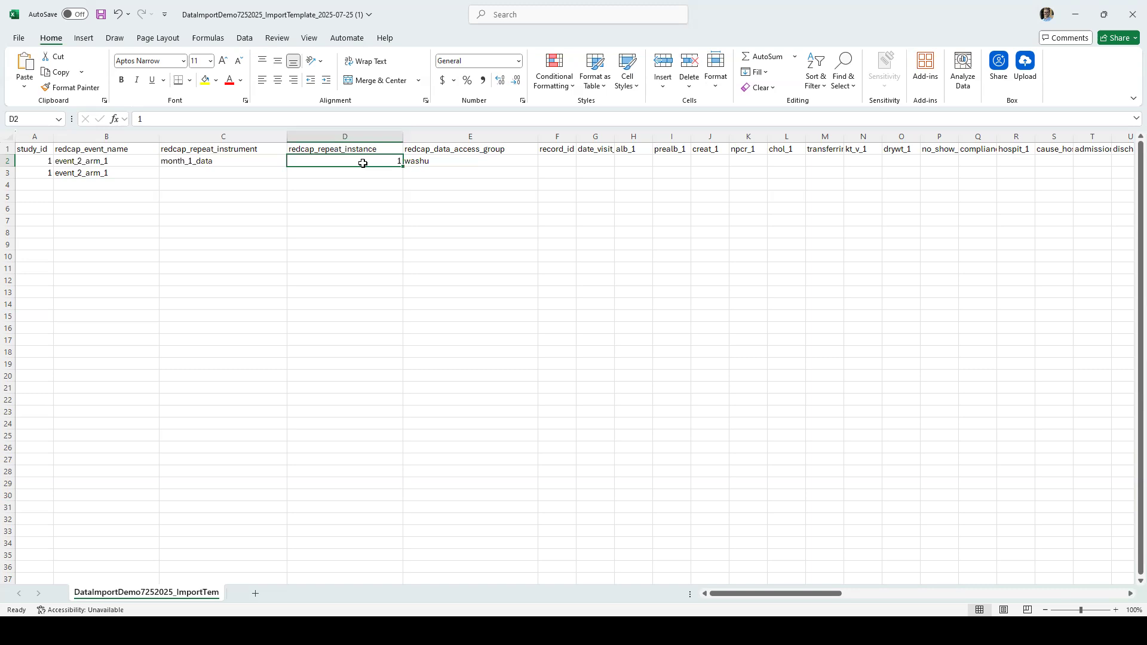
Copy the repeat instrument, repeat instance and data access group values from row 2 to row 3
{"action": "key", "text": "Left"}
{"action": "key", "text": "shift+Right"}
{"action": "key", "text": "shift+Right"}
{"action": "key", "text": "ctrl+c"}
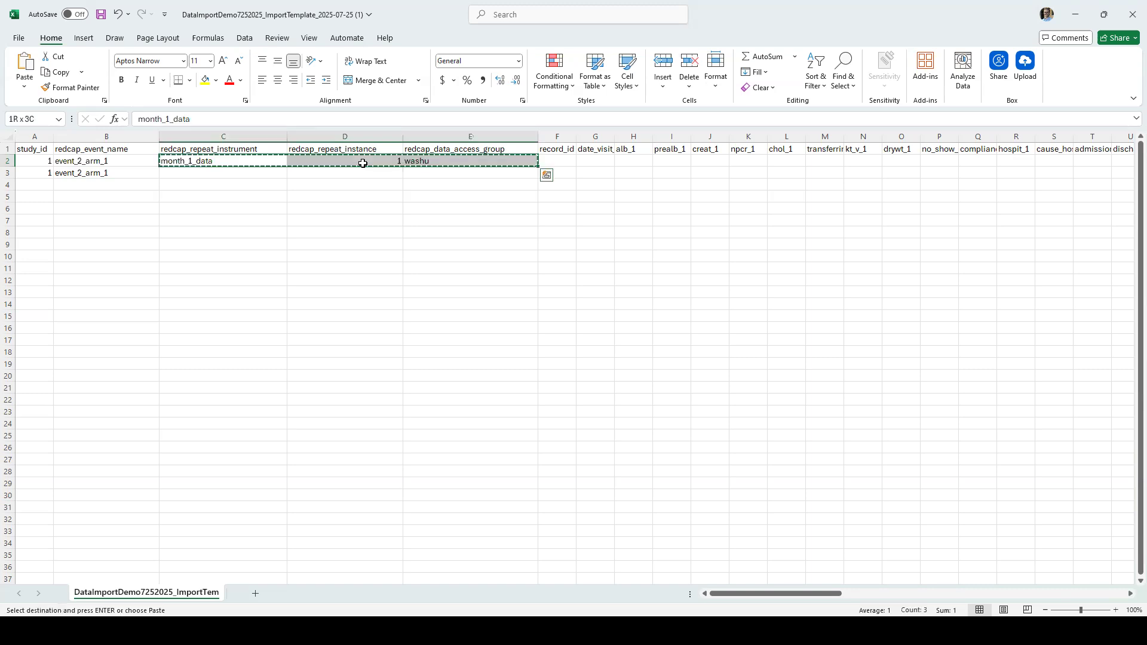
{"action": "key", "text": "Down"}
{"action": "key", "text": "ctrl+v"}
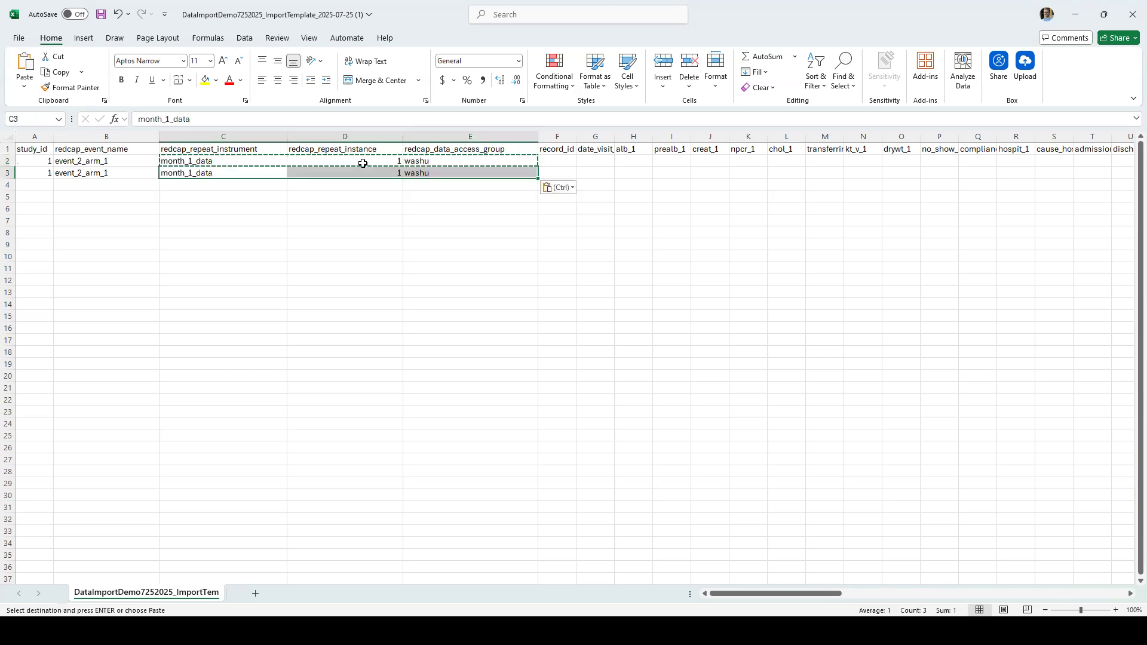
Set the redcap_repeat_instance in row 3 to 2
{"action": "key", "text": "Left"}
{"action": "key", "text": "Right"}
{"action": "key", "text": "Right"}
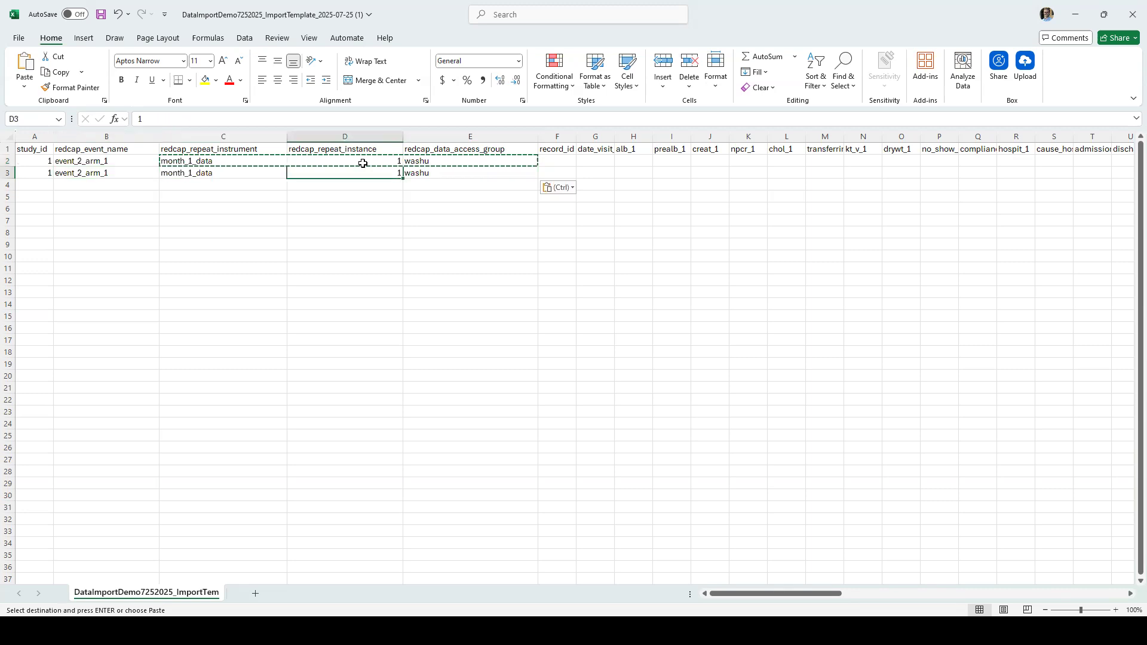
{"action": "type", "text": "2"}
{"action": "key", "text": "Up"}
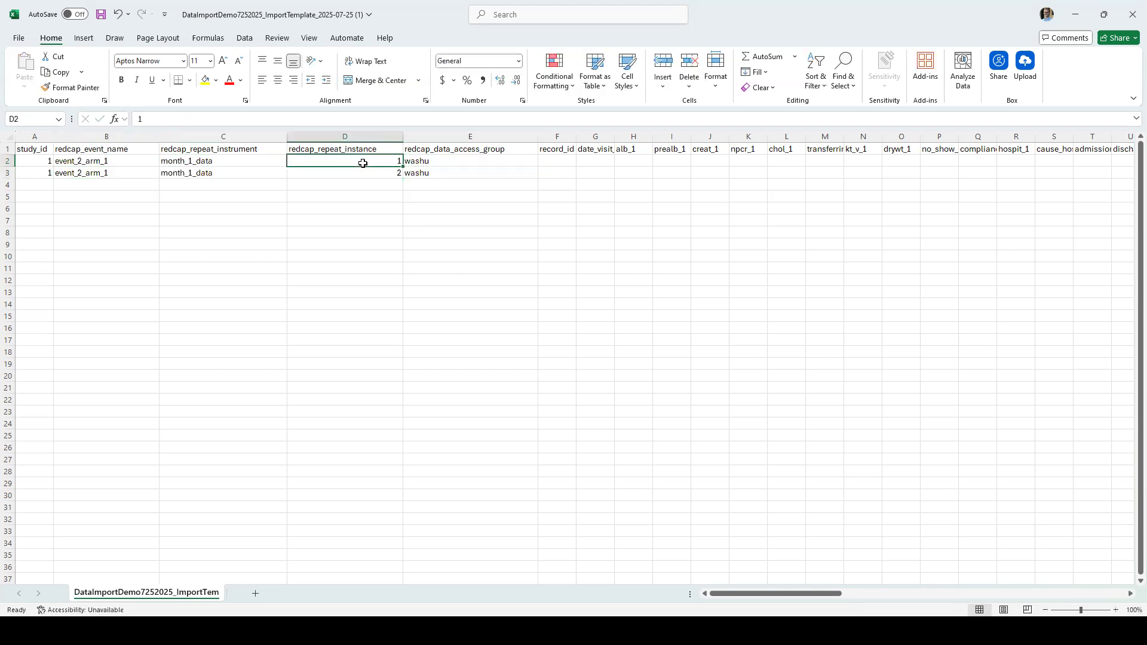
Delete the record_id column from the template and select the date_visit_1 cell in row 2
{"action": "key", "text": "Down"}
{"action": "key", "text": "Right"}
{"action": "key", "text": "Right"}
{"action": "key", "text": "Right"}
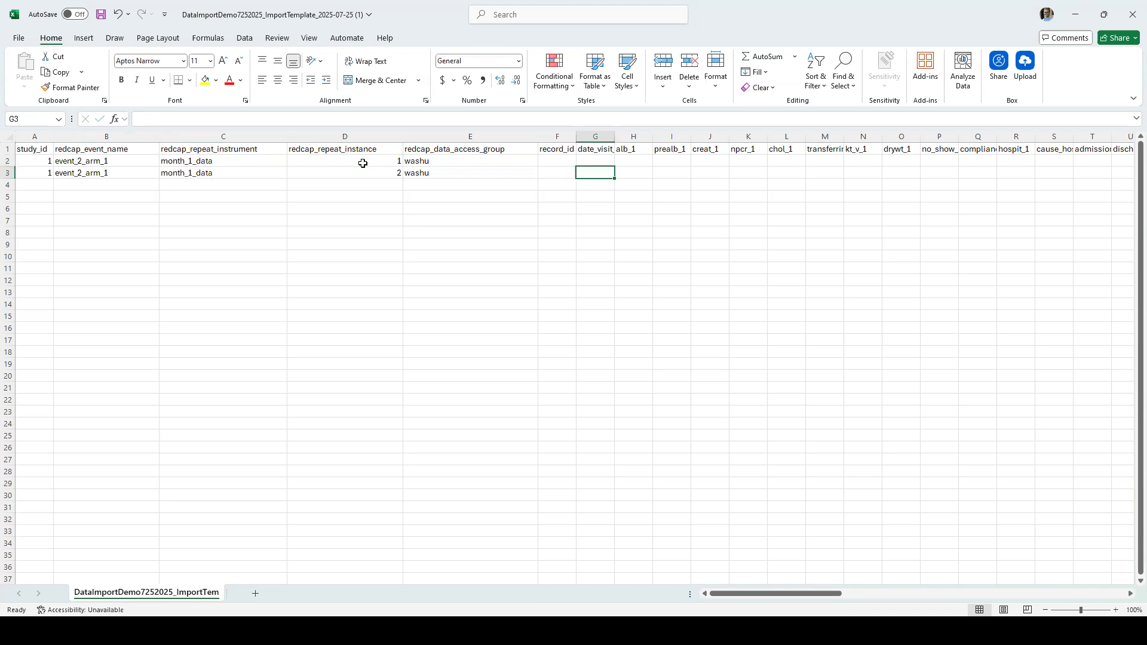
{"action": "key", "text": "Up"}
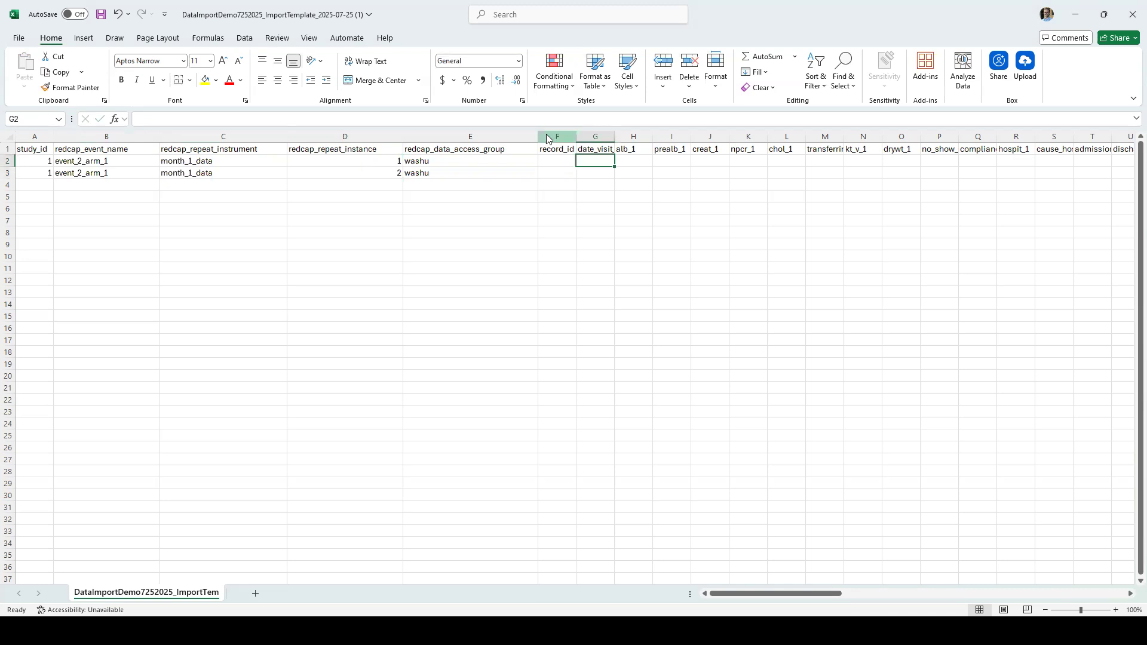
{"action": "right_click", "coordinate": [545, 135]}
{"action": "key", "text": "d"}
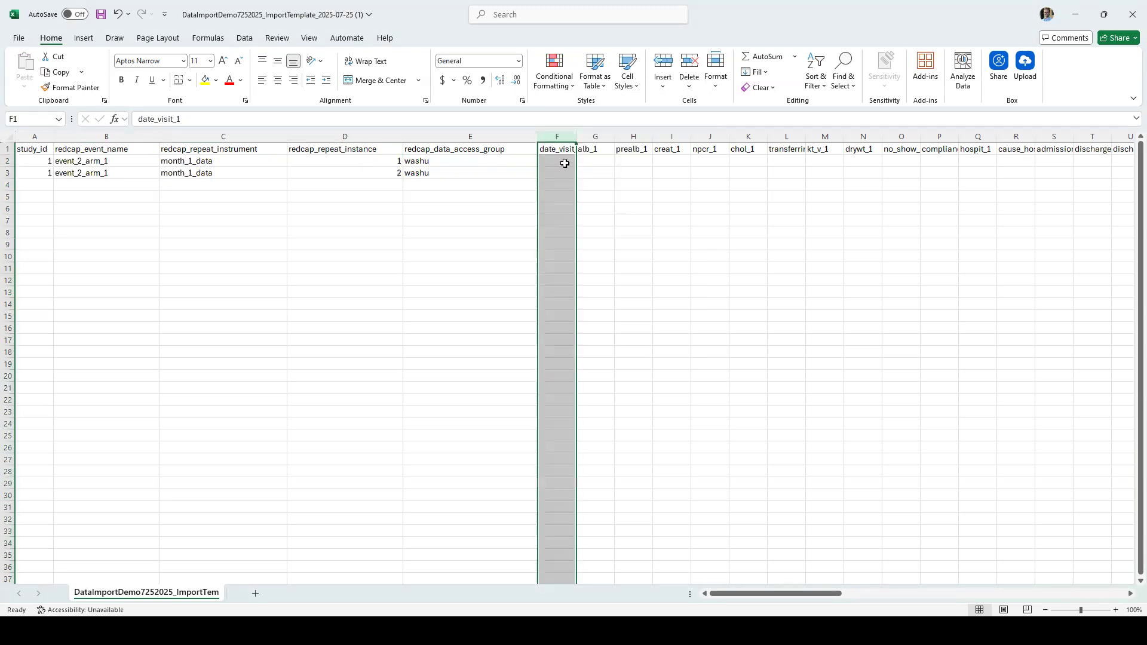
{"action": "left_click", "coordinate": [570, 160]}
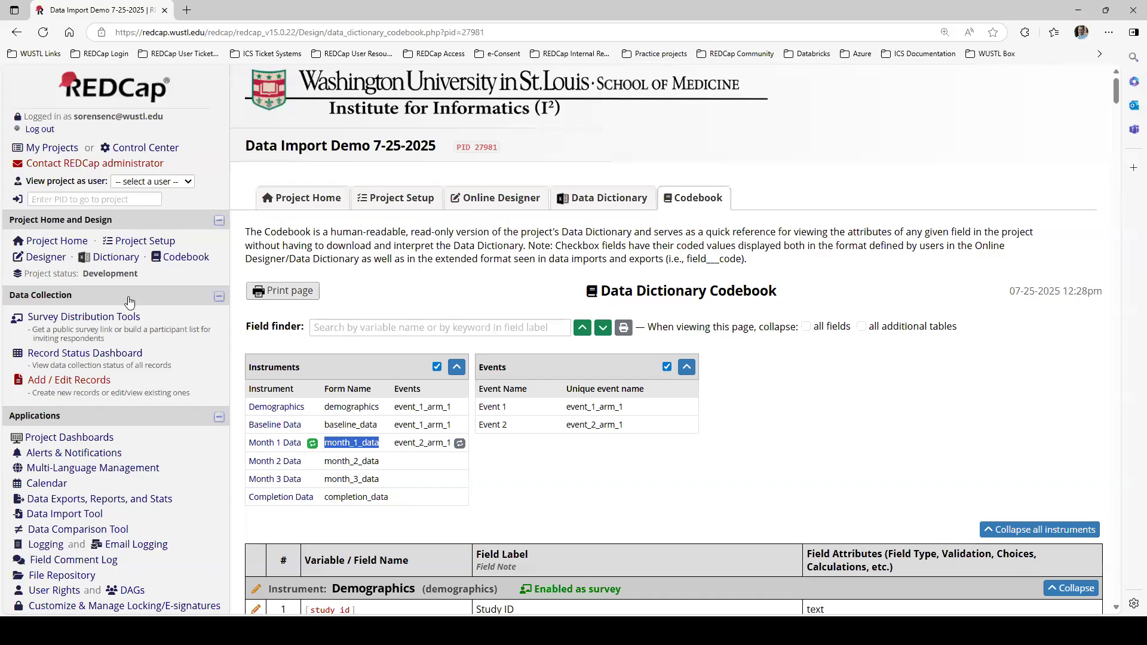
Collapse the Demographics and Baseline Data instruments in the Codebook to examine the Month 1 Data fields and their validation
{"action": "scroll", "coordinate": [131, 304], "scroll_direction": "down", "scroll_amount": 2}
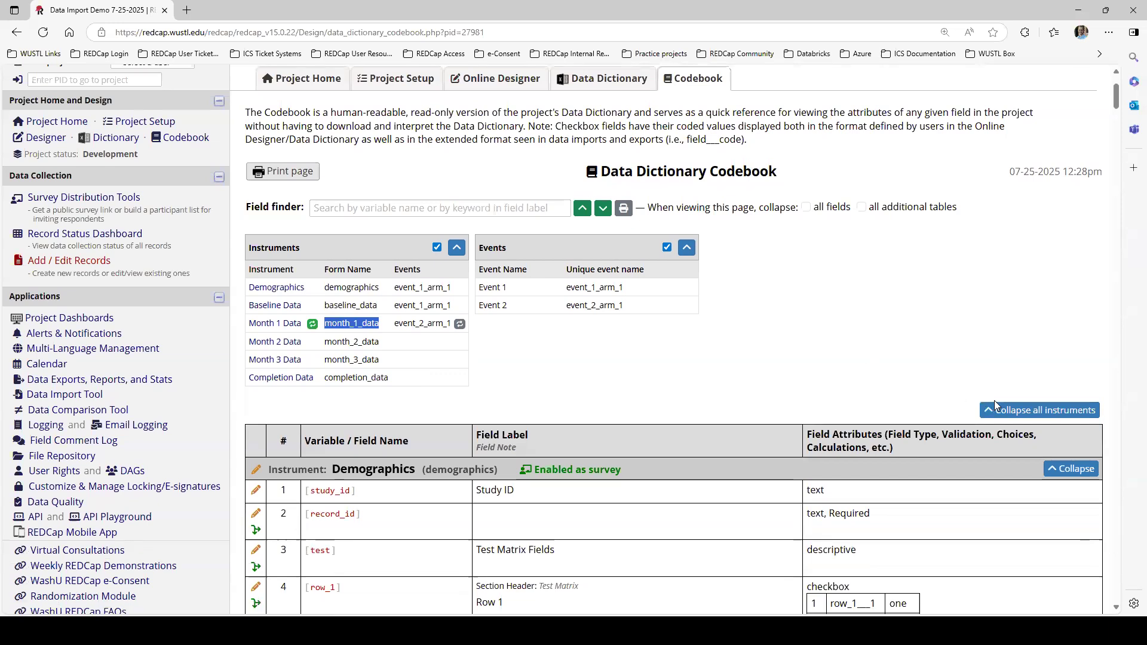
{"action": "left_click", "coordinate": [1074, 470]}
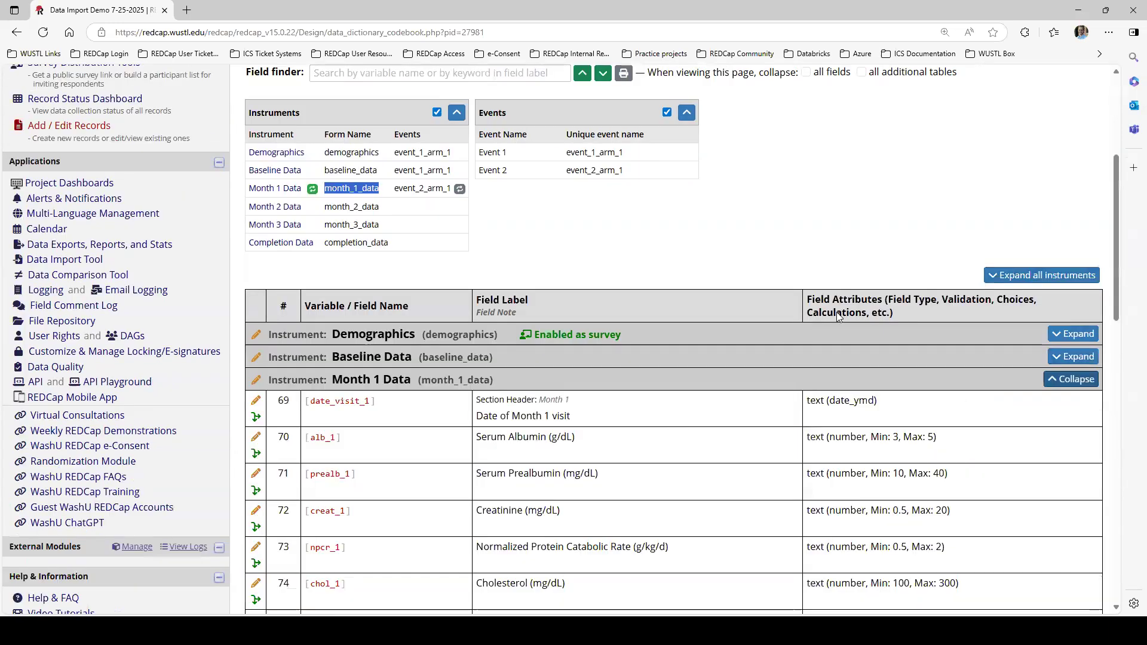
{"action": "scroll", "coordinate": [863, 310], "scroll_direction": "down", "scroll_amount": 2}
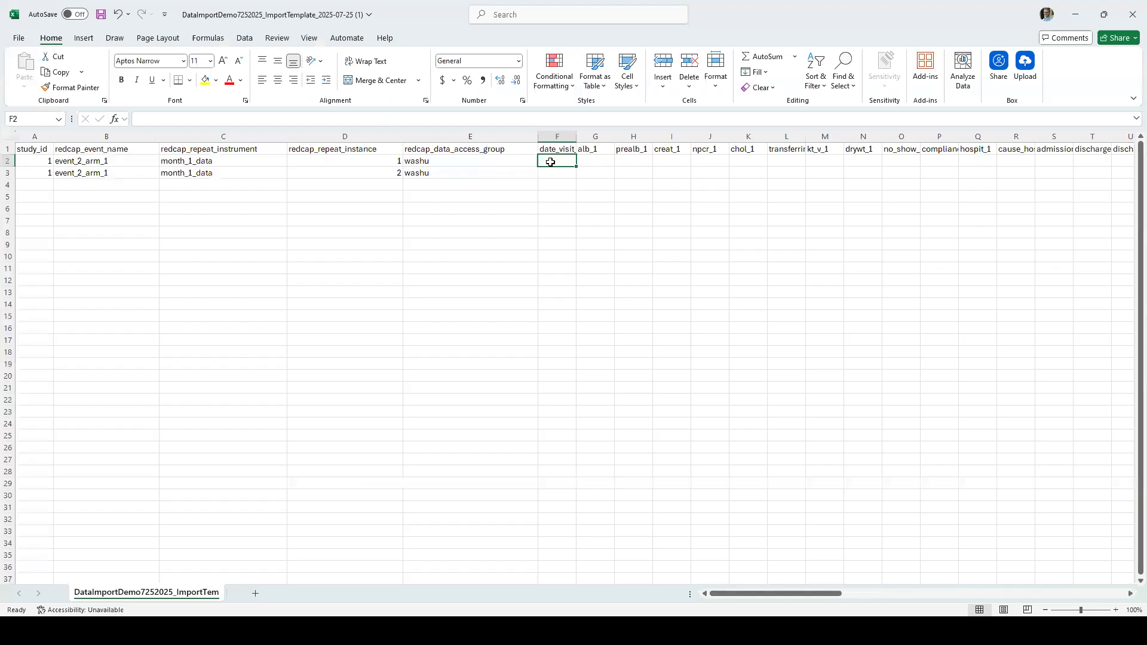
Enter 2025-07-25 as date_visit_1 in row 2 of the Excel import template and widen that column to fit its heading
{"action": "type", "text": "2025"}
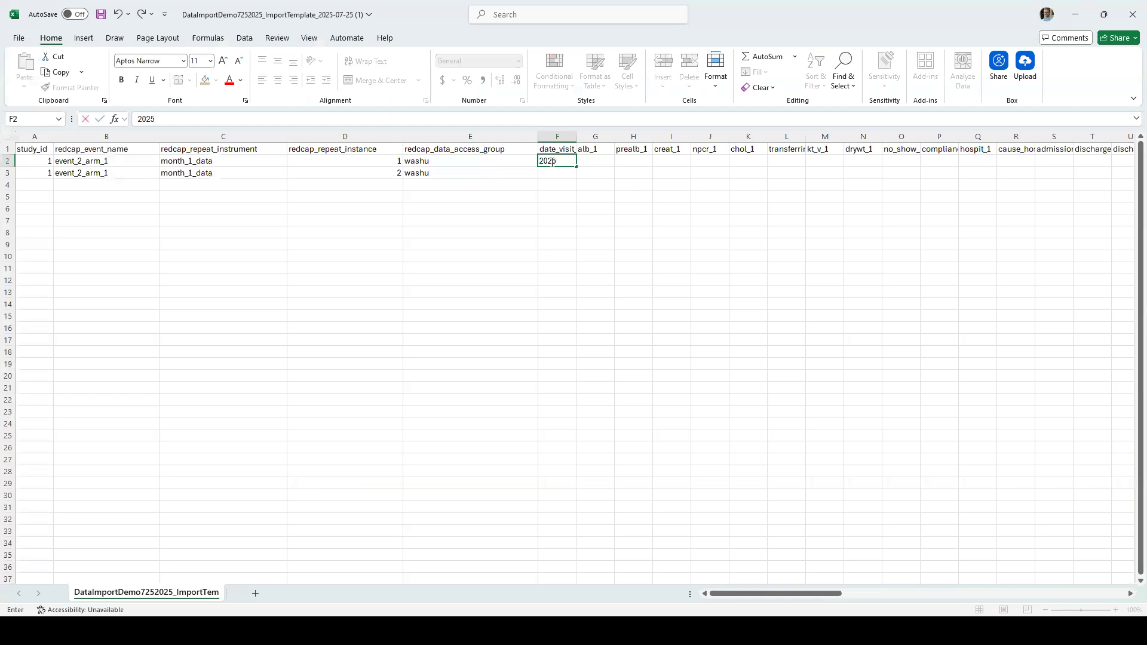
{"action": "type", "text": "-07-25"}
{"action": "key", "text": "Return"}
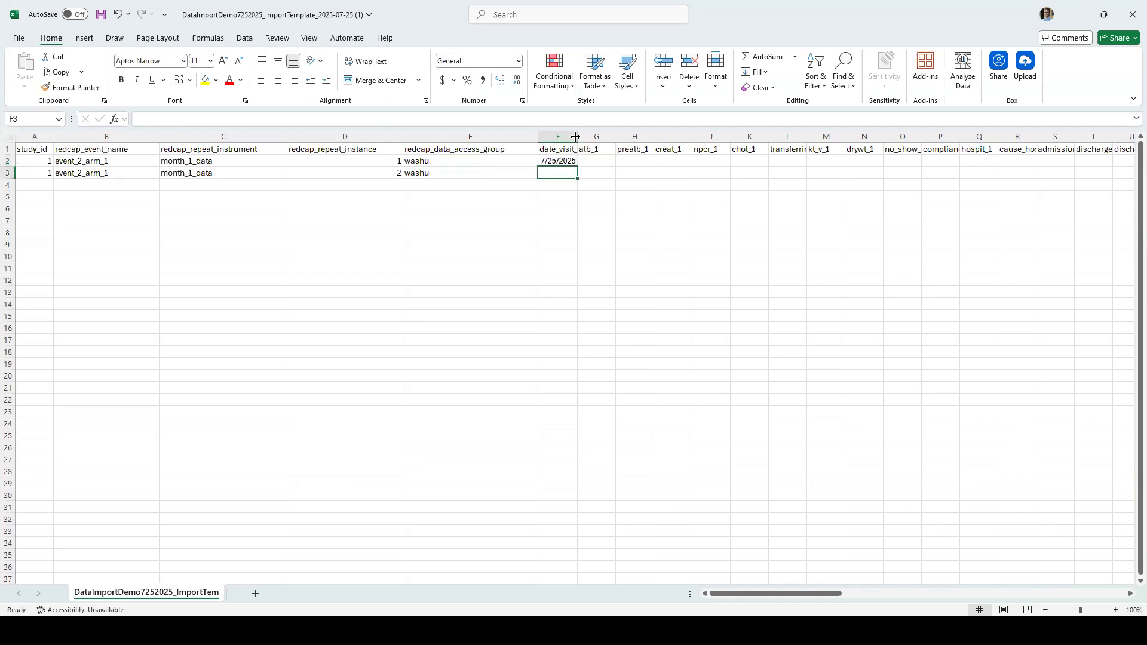
{"action": "left_click", "coordinate": [579, 160]}
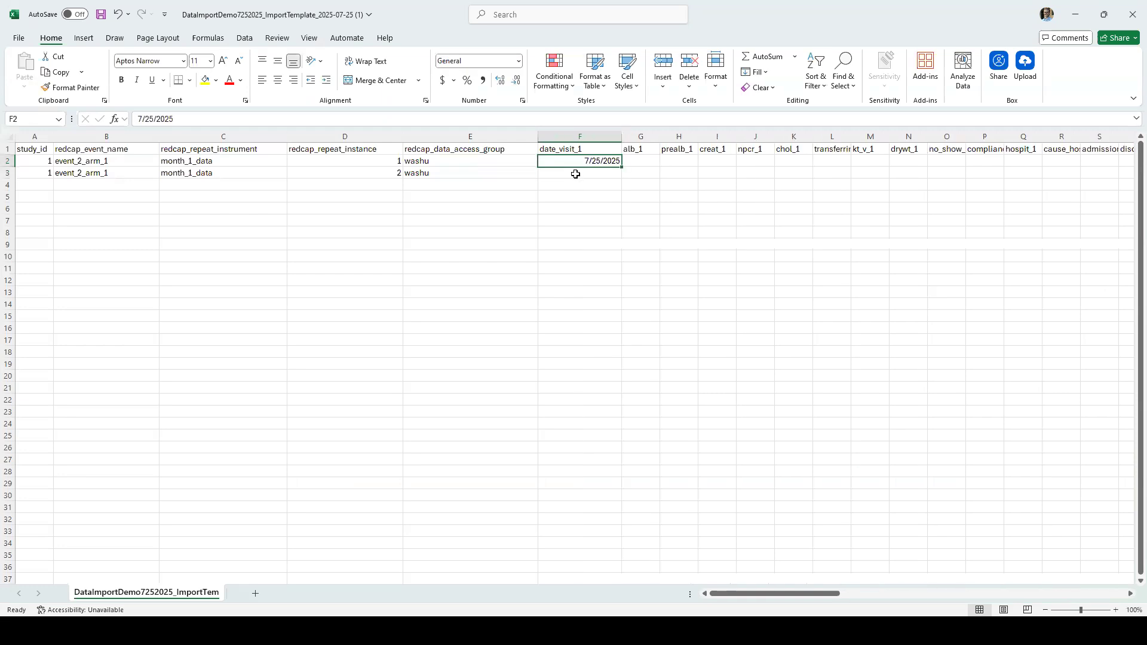
Enter 2025-08-25 as a text value in the date_visit_1 cell of row 3, keeping the year-month-day format
{"action": "left_click", "coordinate": [576, 174]}
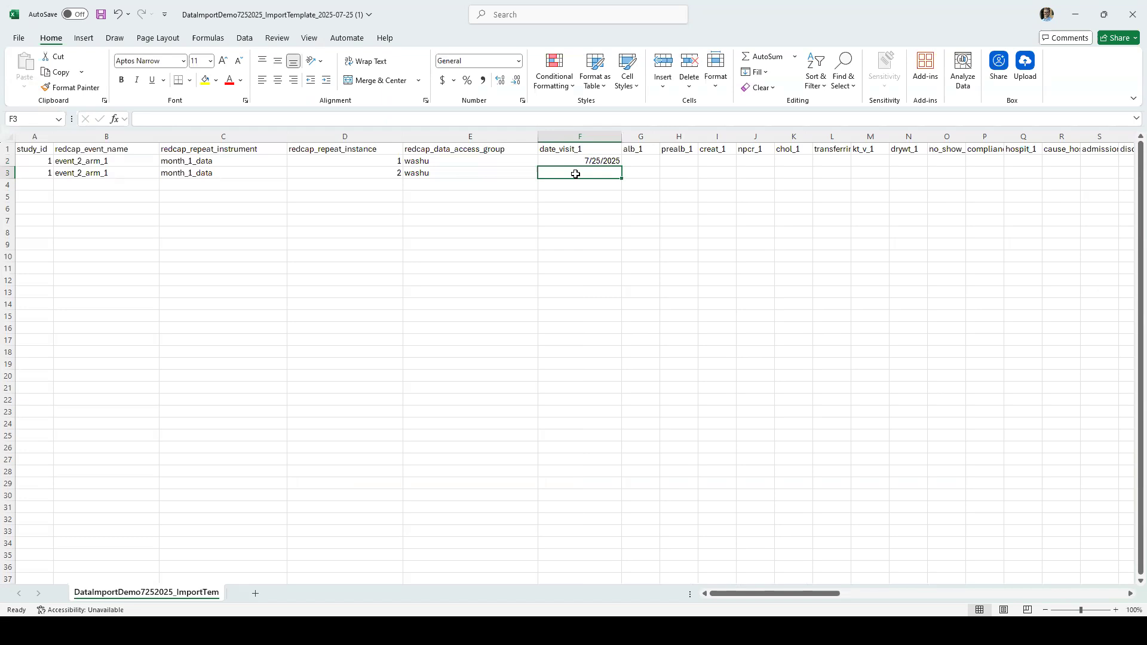
{"action": "type", "text": "'"}
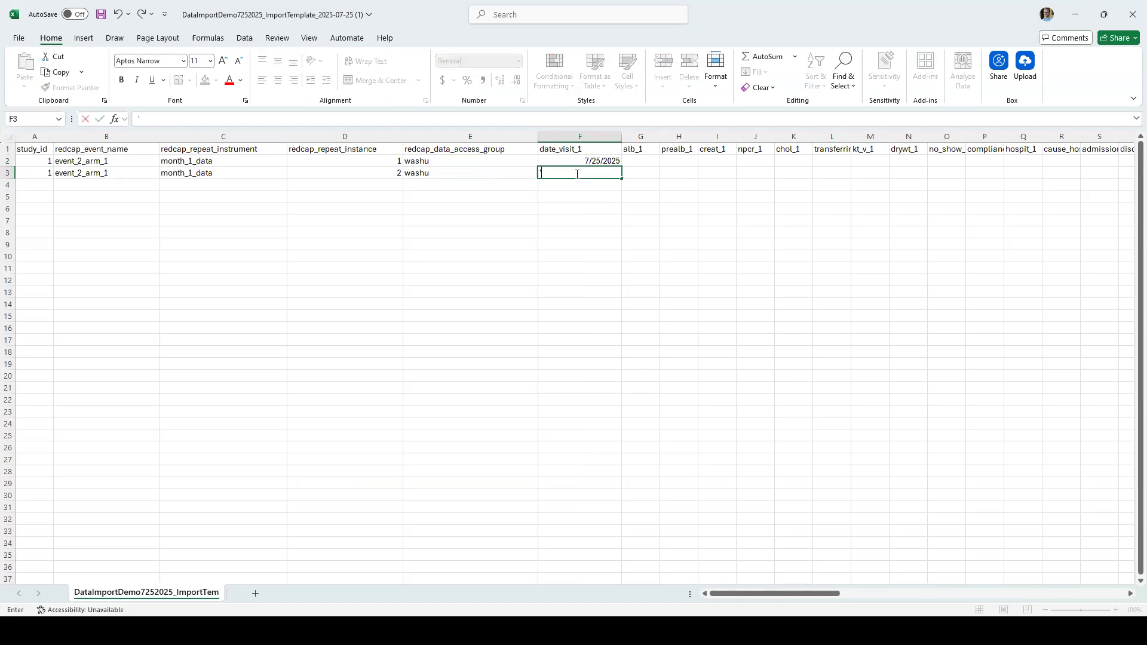
{"action": "type", "text": "2025-08-25"}
{"action": "key", "text": "ctrl+Return"}
{"action": "key", "text": "Up"}
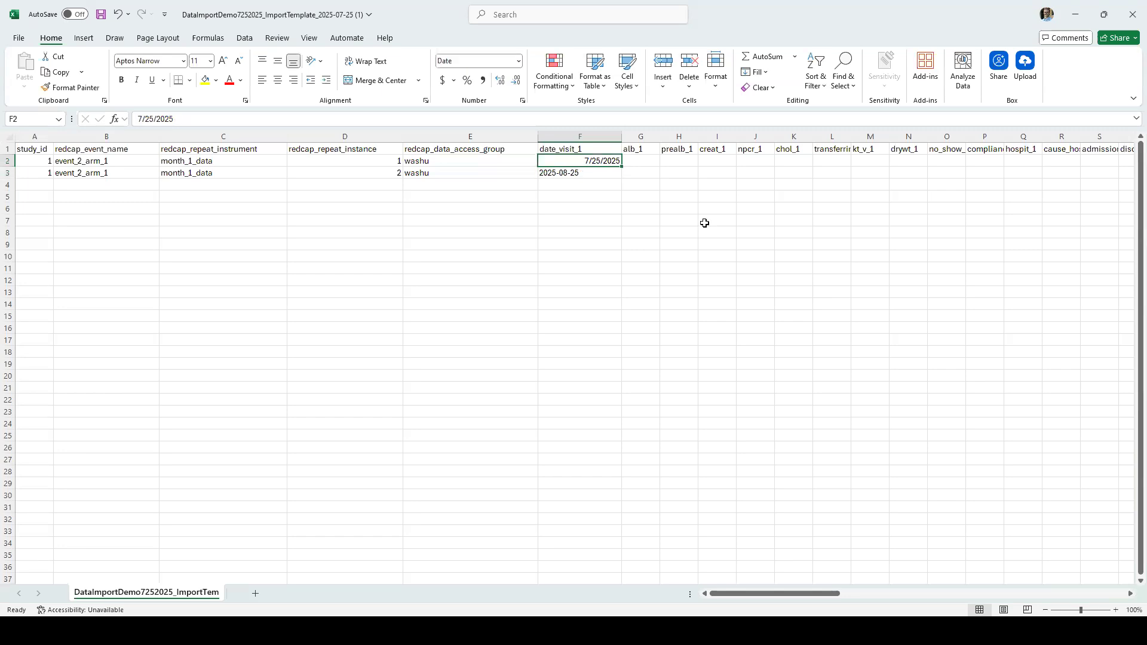
{"action": "key", "text": "Down"}
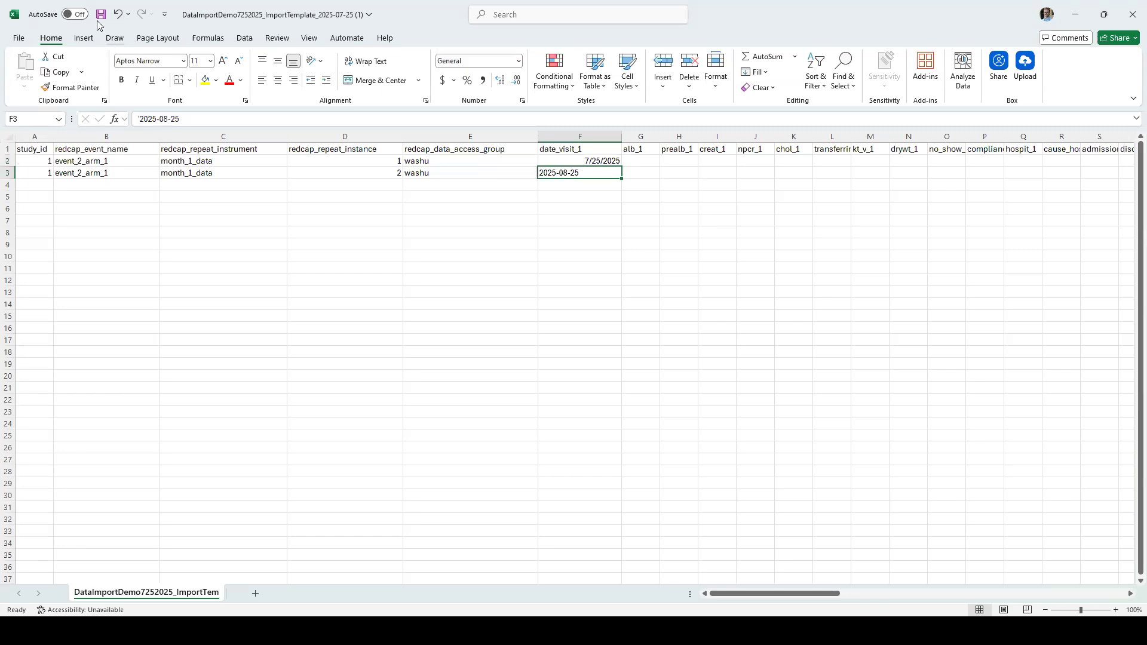
Set alb_1 to 3 in row 2 and 4 in row 3
{"action": "left_click", "coordinate": [642, 161]}
{"action": "type", "text": "3"}
{"action": "key", "text": "Return"}
{"action": "type", "text": "4"}
{"action": "key", "text": "Tab"}
{"action": "key", "text": "Up"}
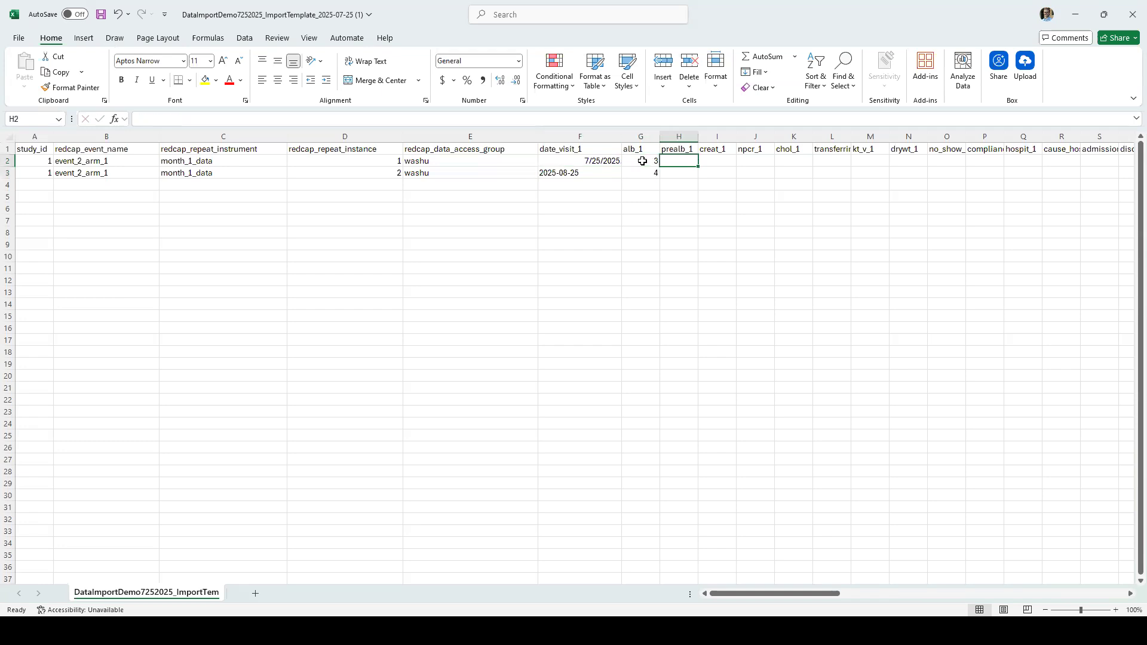
Set prealb_1 to 15 in row 2 and 20 in row 3
{"action": "type", "text": "15"}
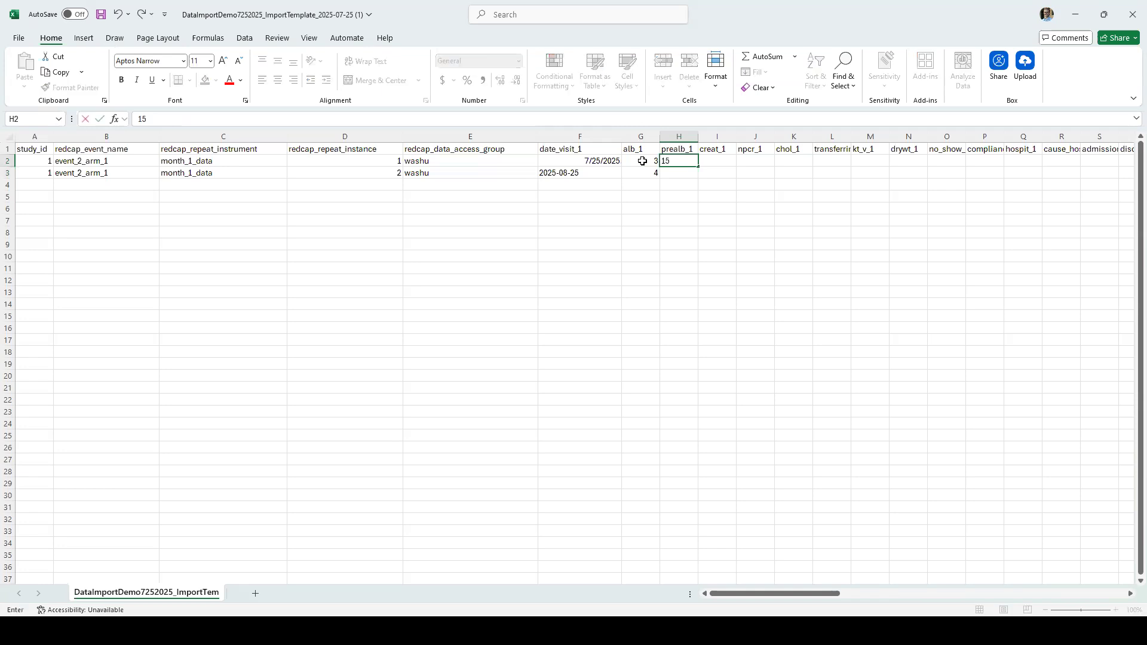
{"action": "key", "text": "Return"}
{"action": "type", "text": "20"}
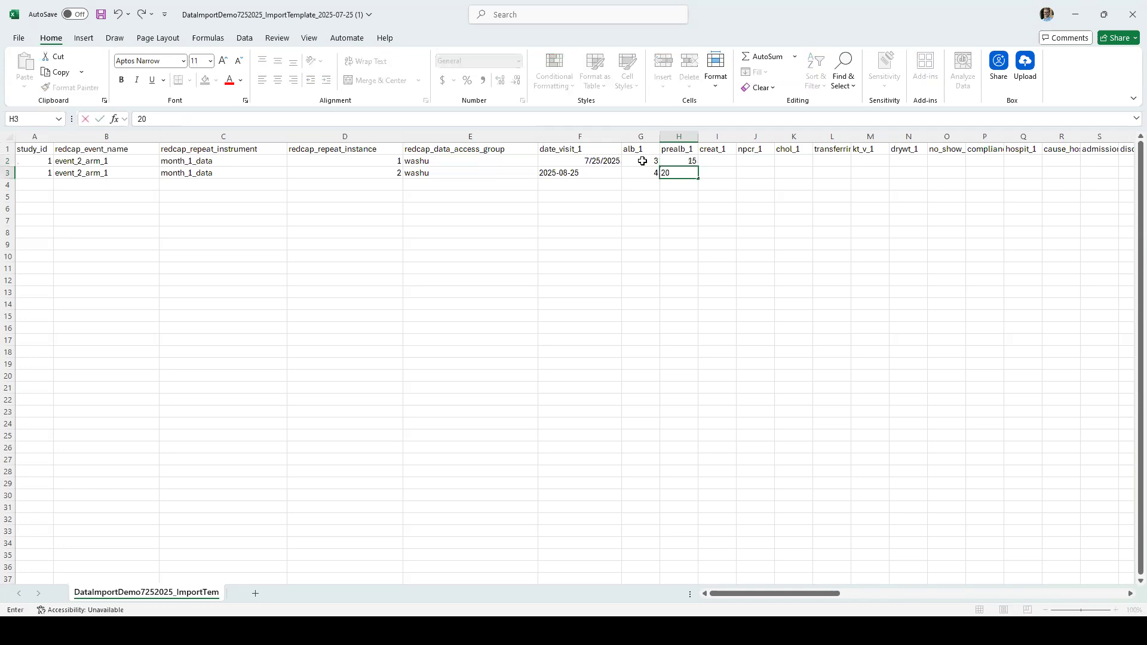
{"action": "key", "text": "Right"}
{"action": "key", "text": "Up"}
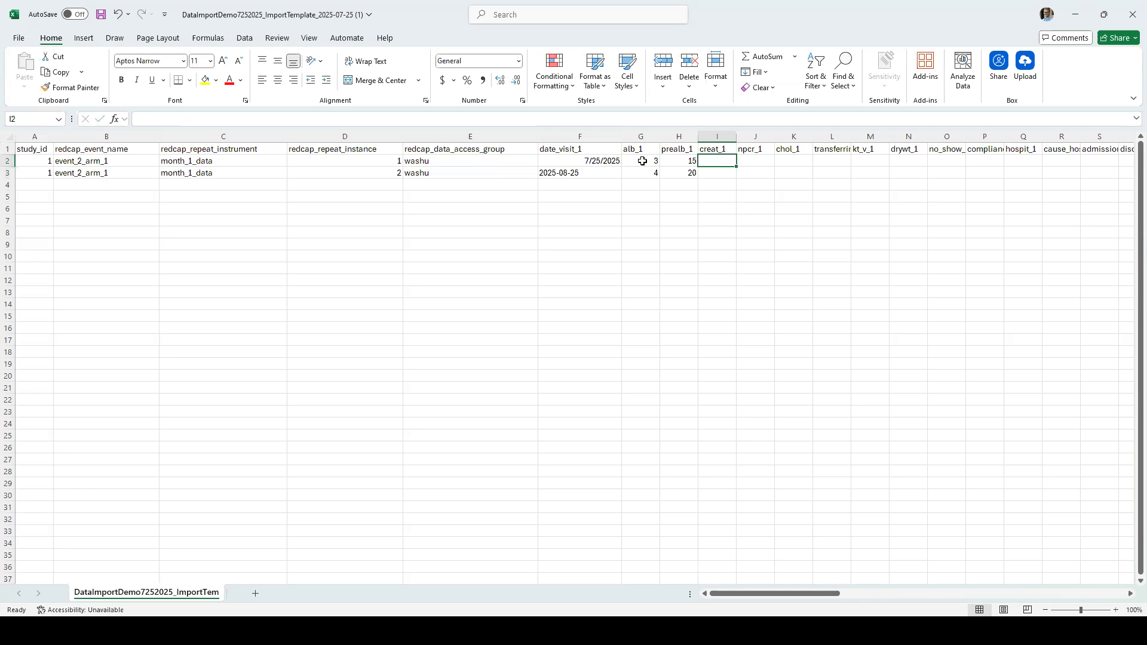
Set creat_1 to 10 in row 2 and 11 in row 3, and save the import template
{"action": "type", "text": "10"}
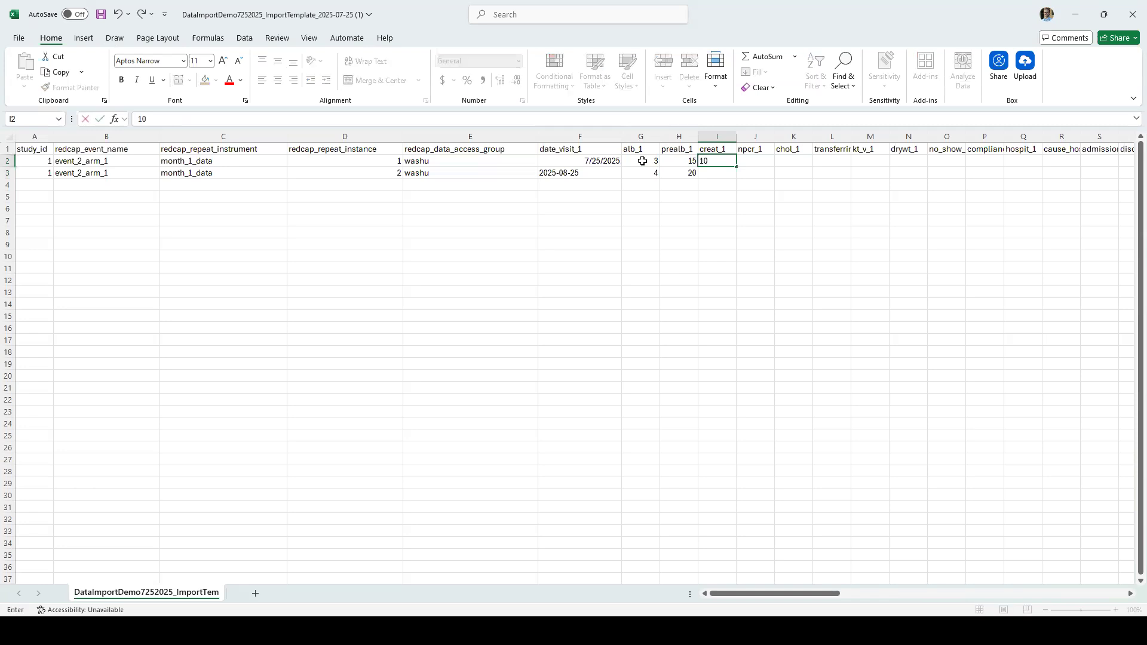
{"action": "key", "text": "Return"}
{"action": "type", "text": "101"}
{"action": "key", "text": "BackSpace"}
{"action": "key", "text": "BackSpace"}
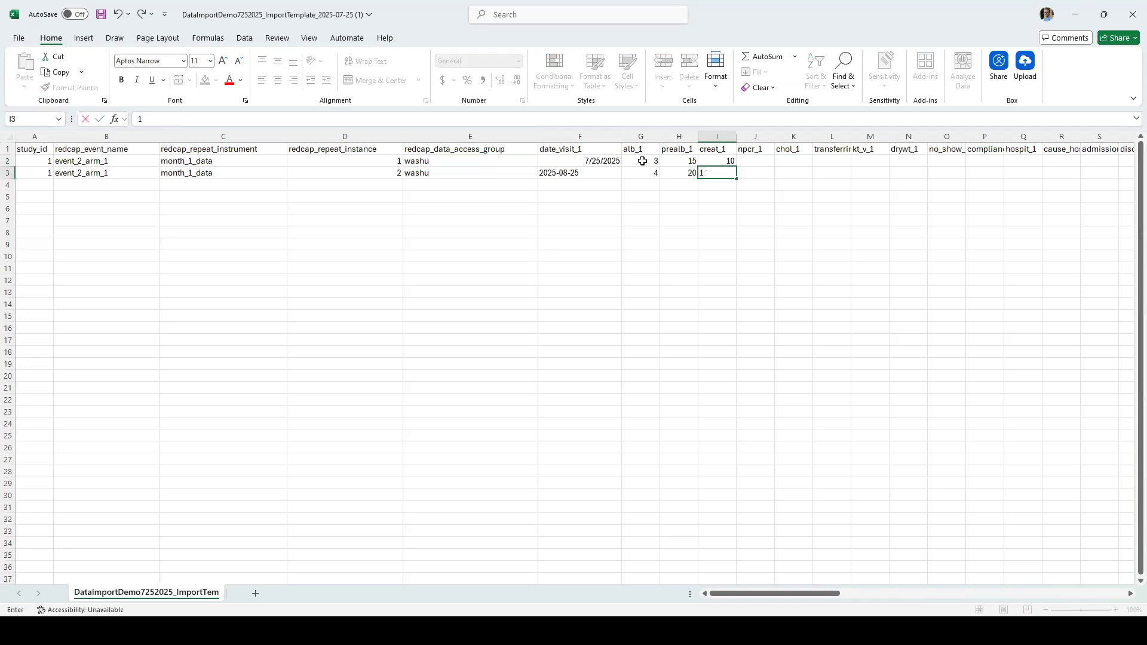
{"action": "key", "text": "Return"}
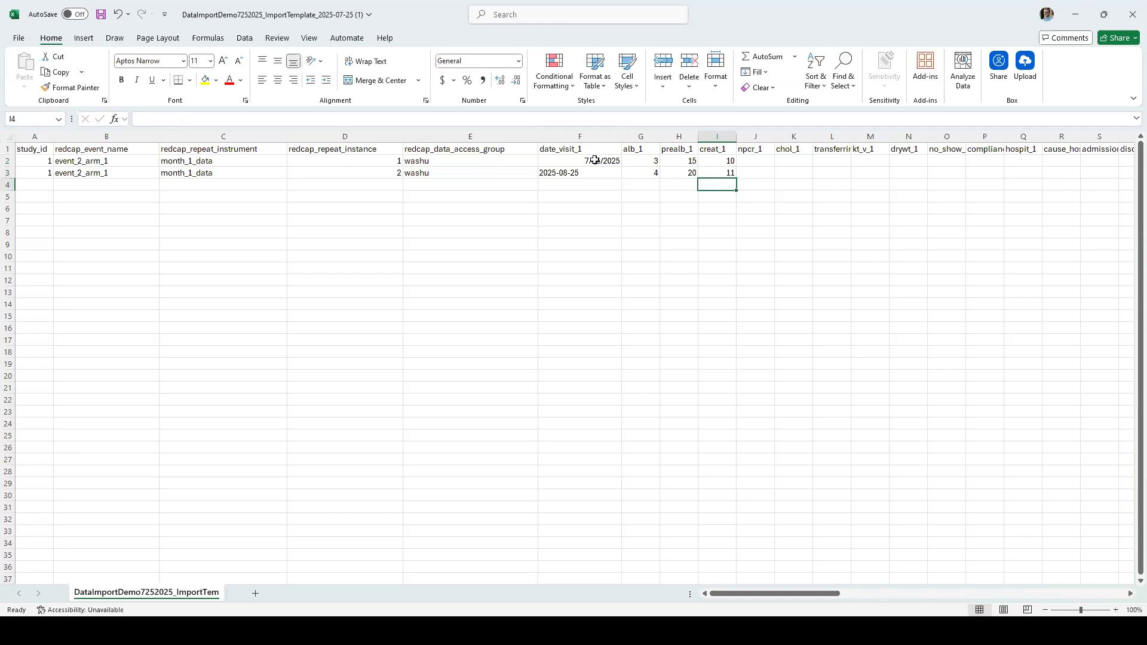
{"action": "left_click", "coordinate": [101, 14]}
Switch to REDCap in the browser and open the project's Data Import Tool
{"action": "key", "text": "alt+Tab"}
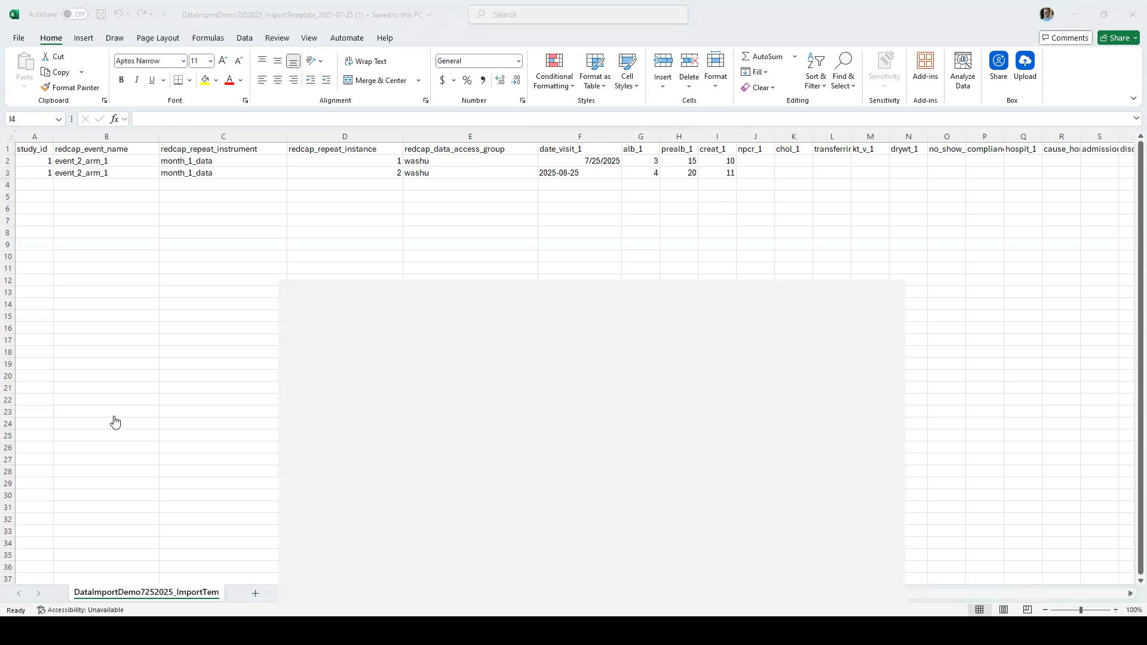
{"action": "scroll", "coordinate": [69, 361], "scroll_direction": "up", "scroll_amount": 5}
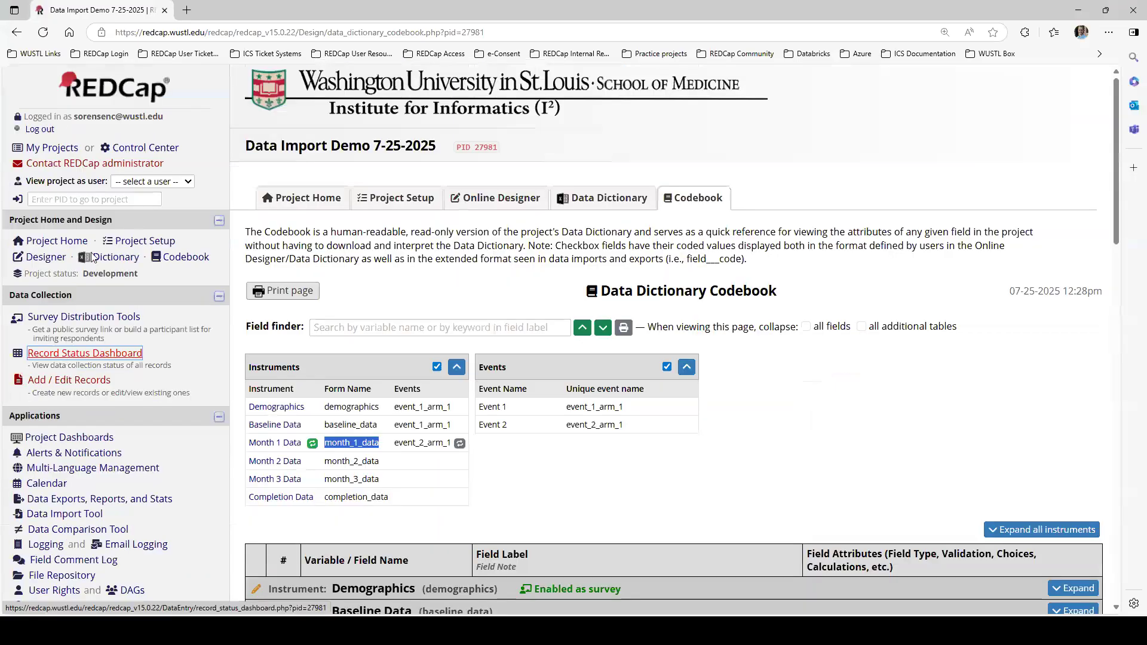
{"action": "left_click", "coordinate": [64, 513]}
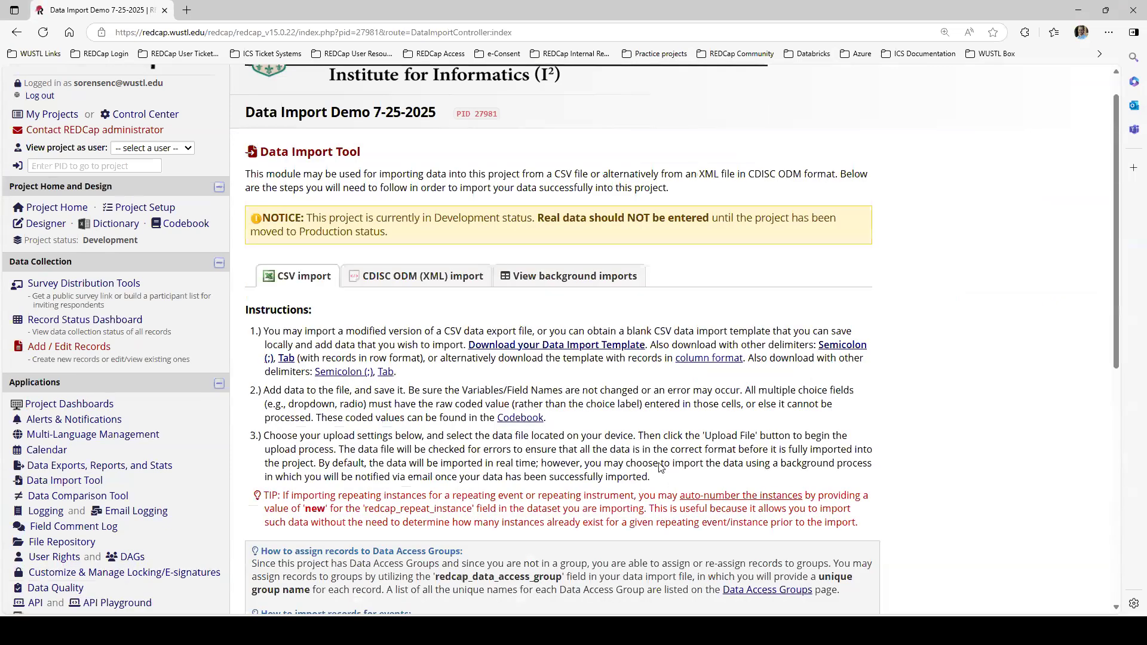
Upload DataImportDemo7252025_ImportTemplate_2025-07-25 (1) with the existing settings, review the data display table and import the data into the project
{"action": "scroll", "coordinate": [476, 296], "scroll_direction": "down", "scroll_amount": 8}
{"action": "left_click", "coordinate": [487, 298]}
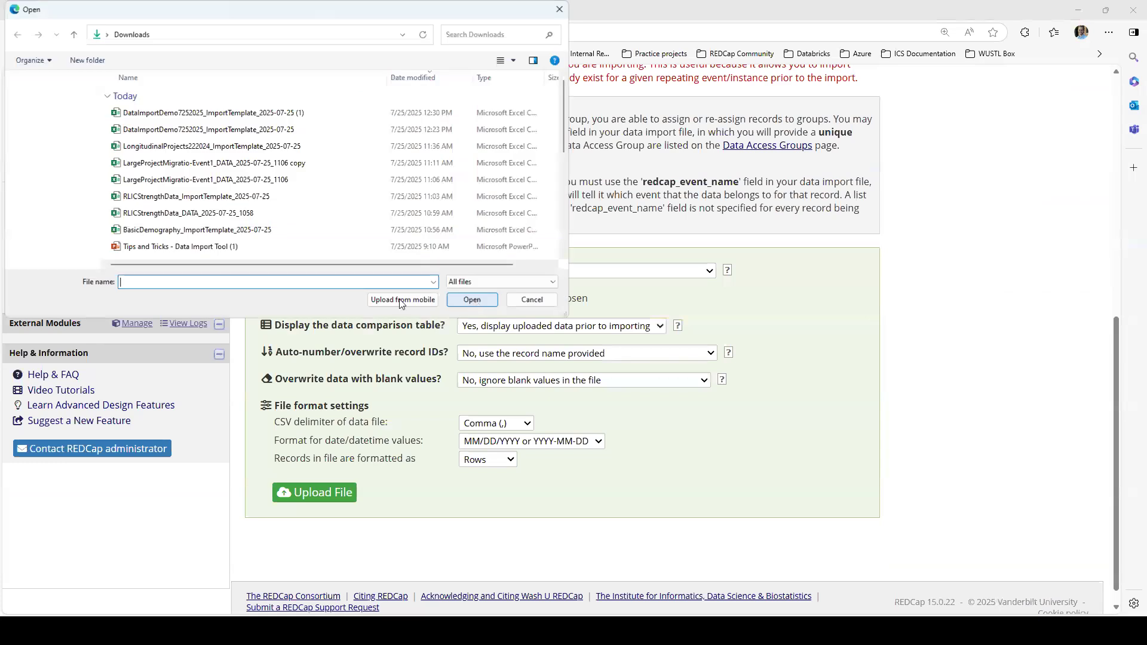
{"action": "left_click", "coordinate": [261, 114]}
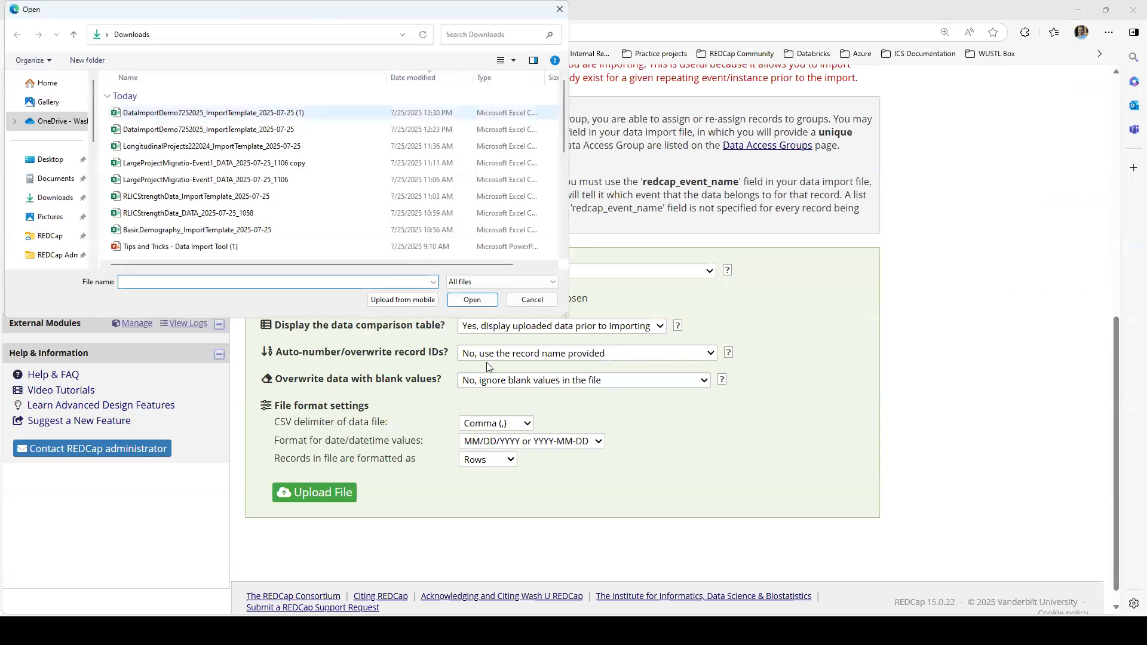
{"action": "key", "text": "Return"}
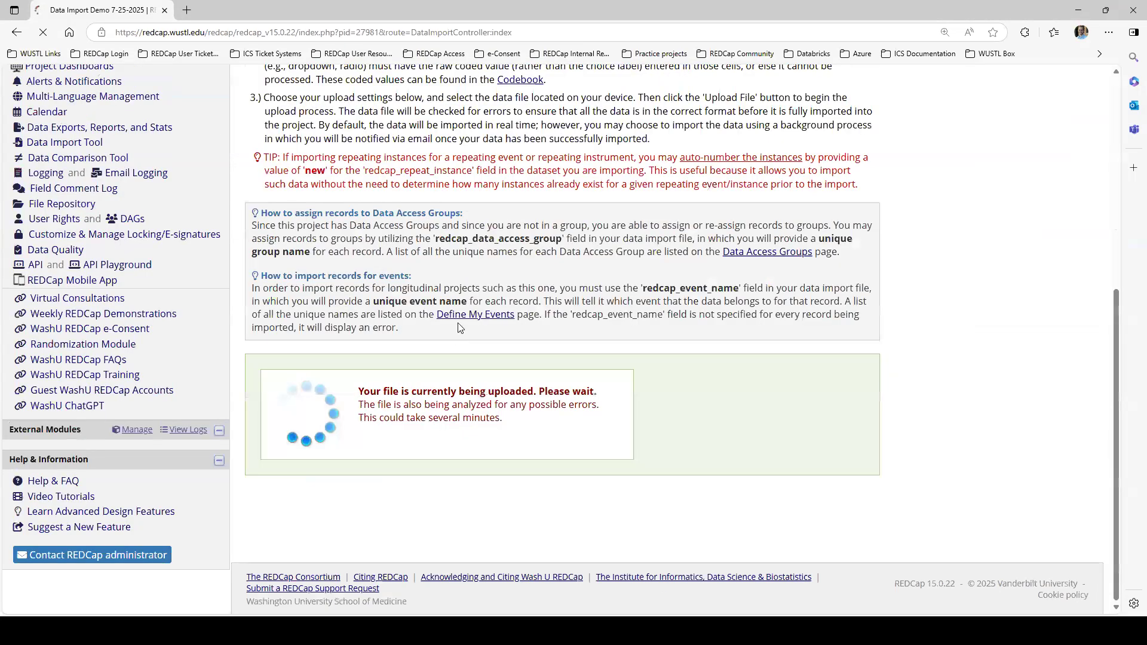
{"action": "scroll", "coordinate": [449, 360], "scroll_direction": "down", "scroll_amount": 9}
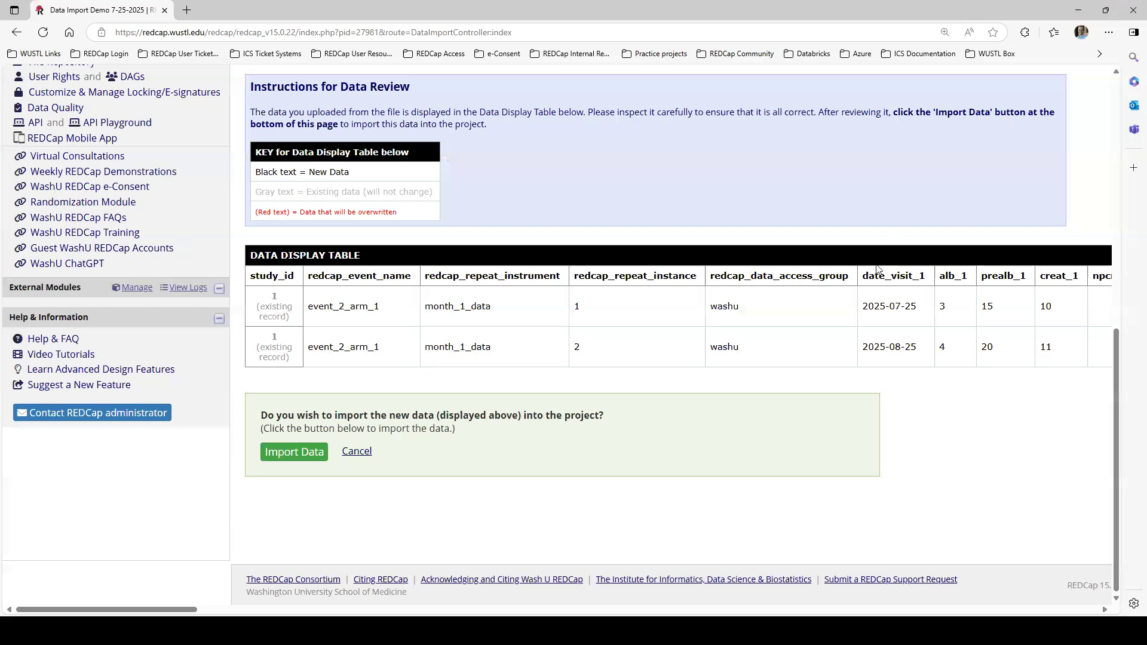
{"action": "left_click", "coordinate": [272, 456]}
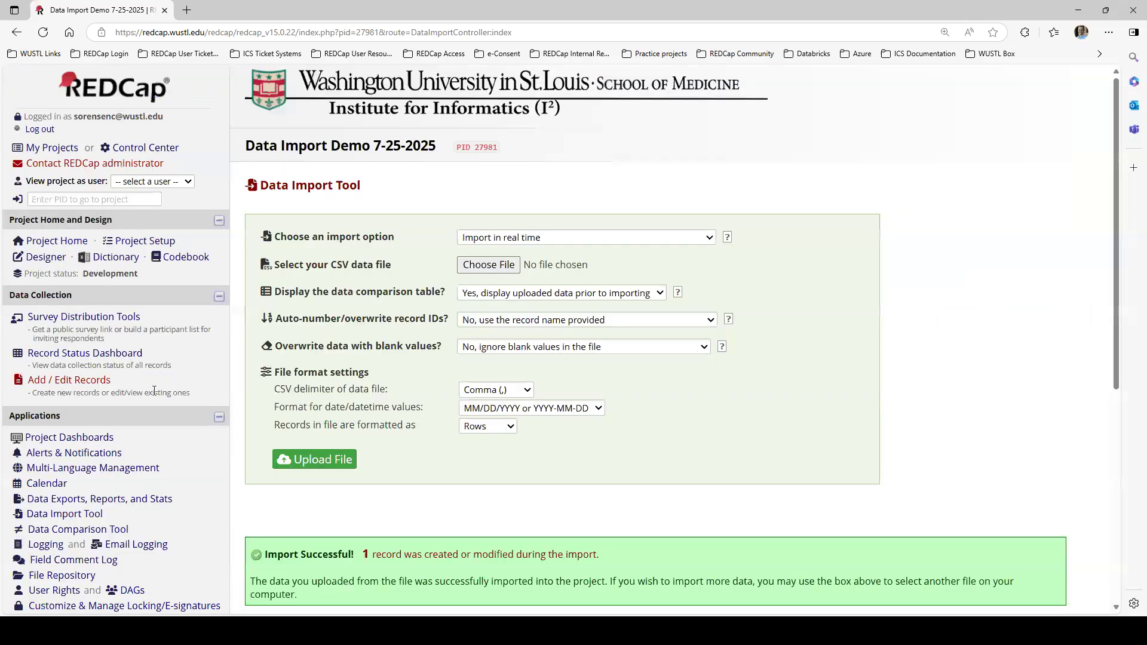
Open Study ID 1 from the Record Status Dashboard and check the imported values in both Month 1 Data instances
{"action": "left_click", "coordinate": [132, 357]}
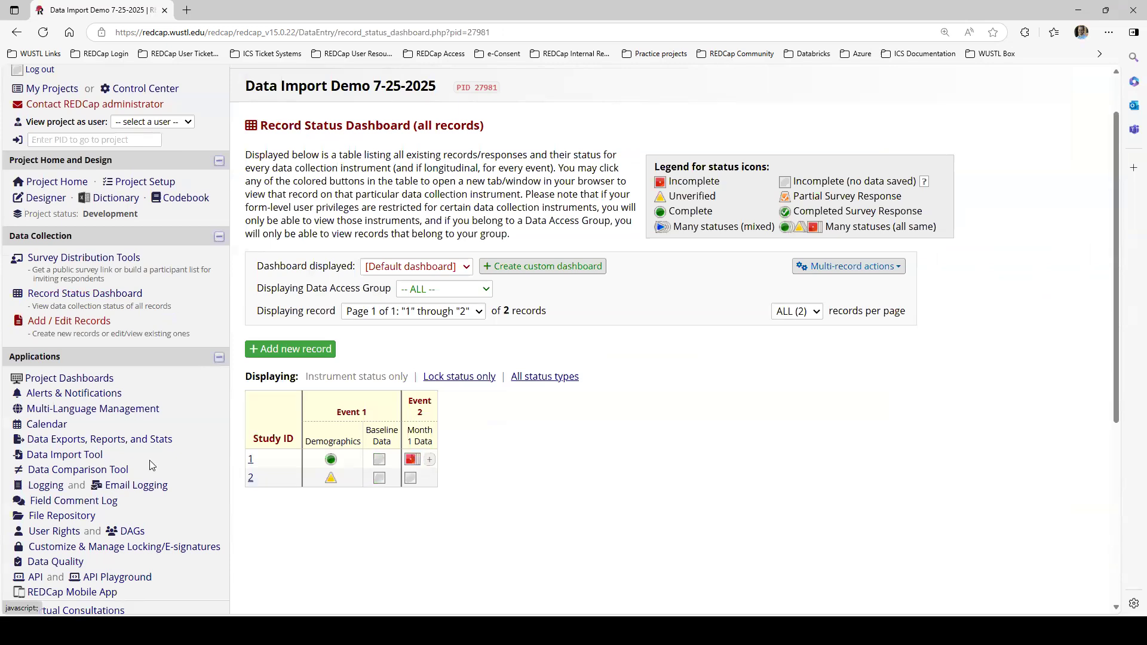
{"action": "left_click", "coordinate": [251, 464]}
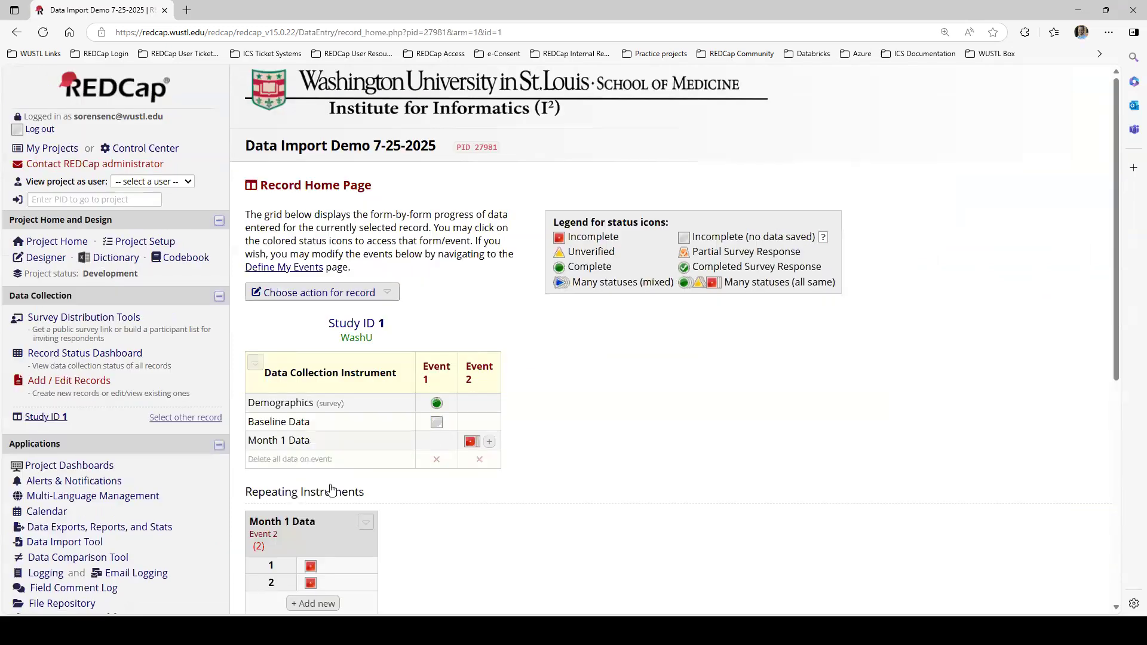
{"action": "scroll", "coordinate": [316, 454], "scroll_direction": "down", "scroll_amount": 2}
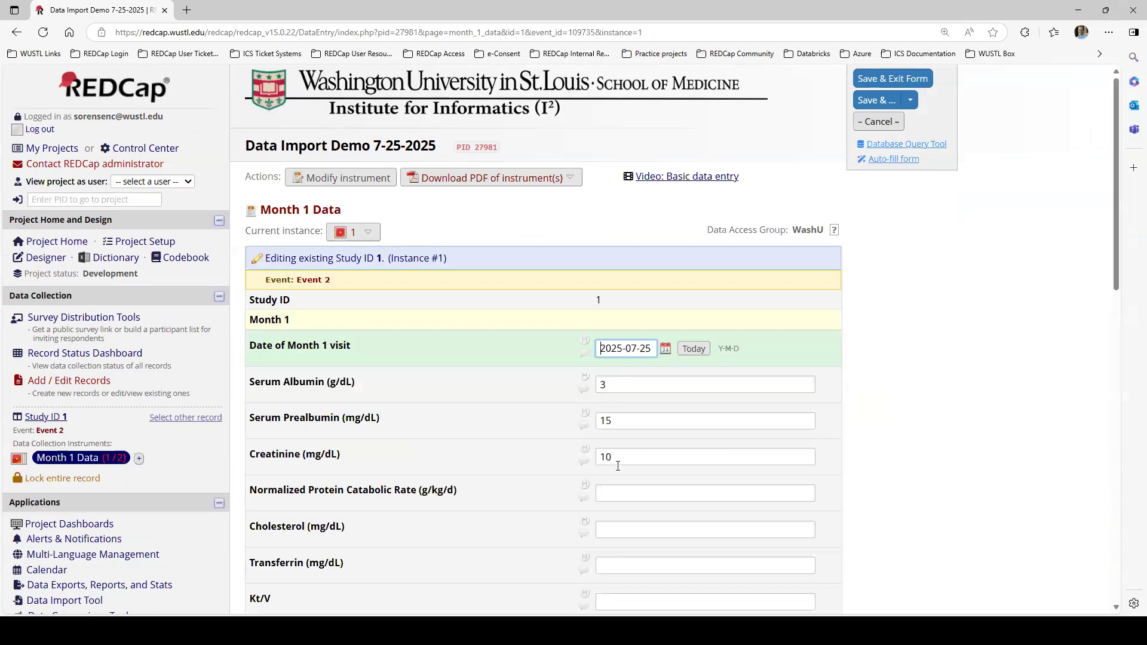
{"action": "left_click", "coordinate": [345, 280]}
{"action": "scroll", "coordinate": [179, 526], "scroll_direction": "down", "scroll_amount": 2}
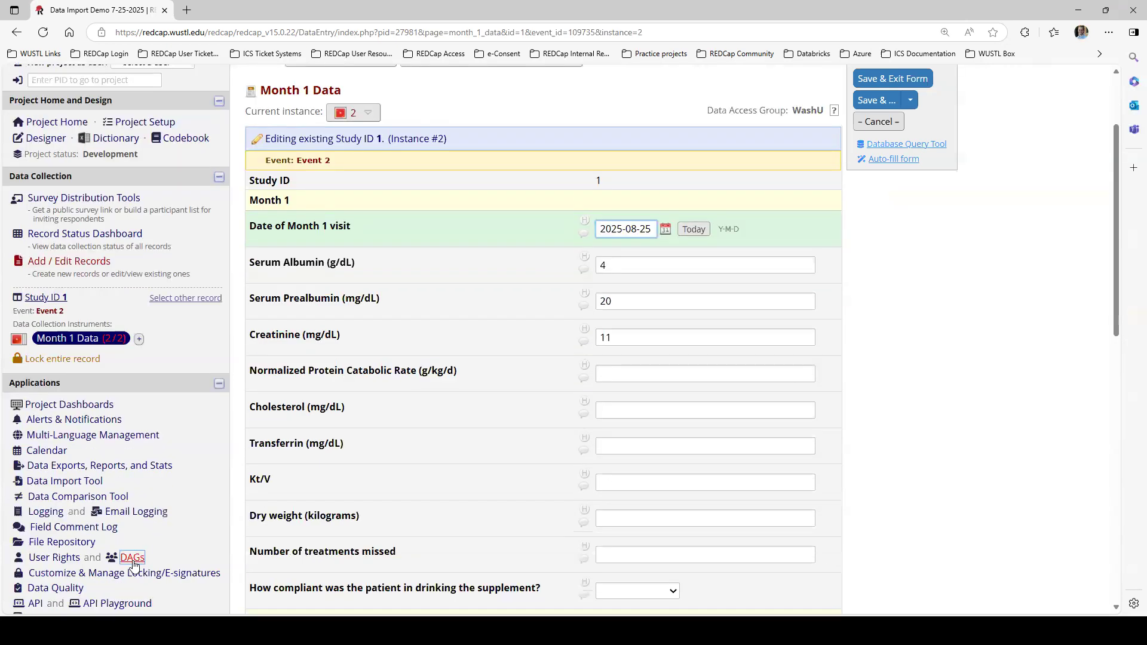
Review the project's data access groups and filter the Record Status Dashboard by WashU and by [No Assignment]
{"action": "left_click", "coordinate": [132, 558]}
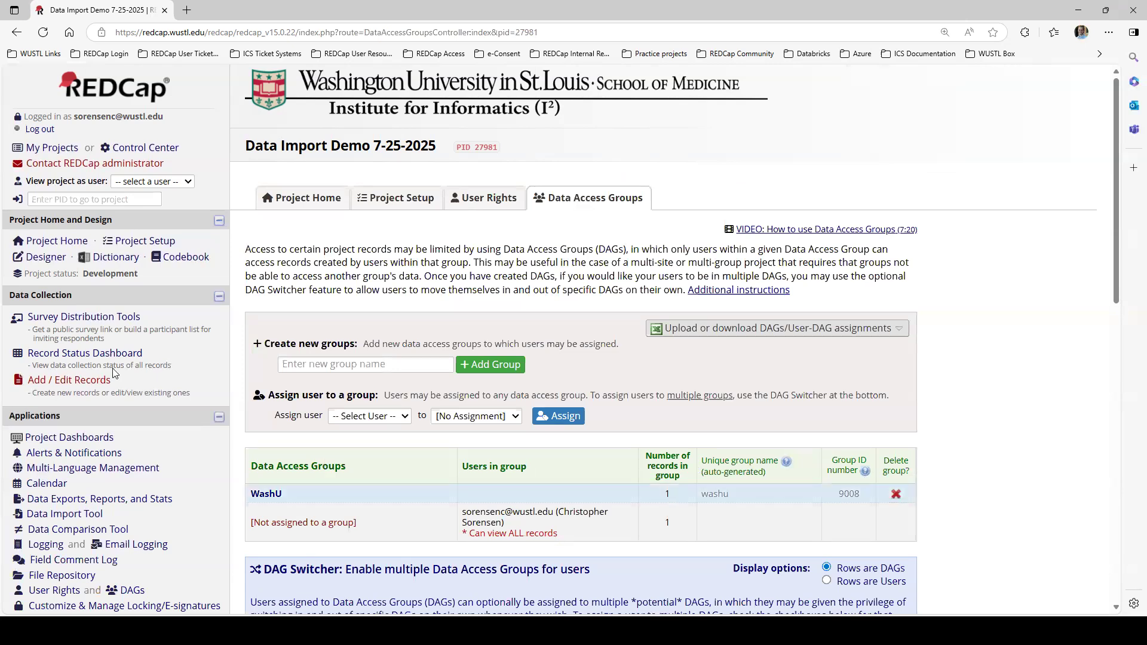
{"action": "left_click", "coordinate": [80, 354]}
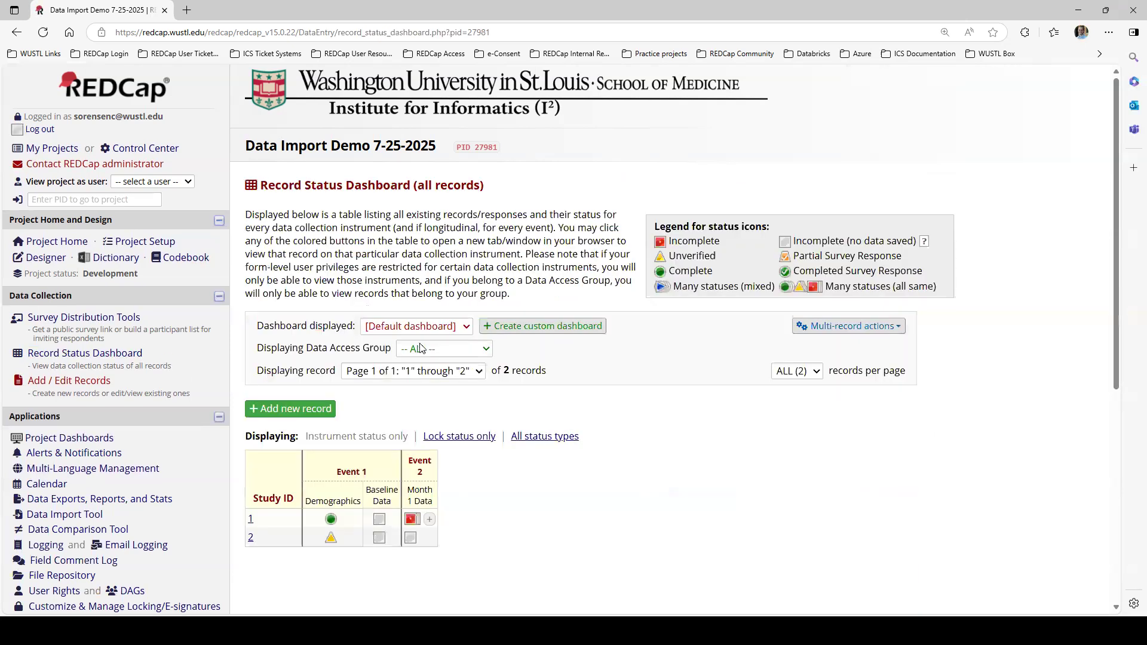
{"action": "left_click", "coordinate": [421, 349]}
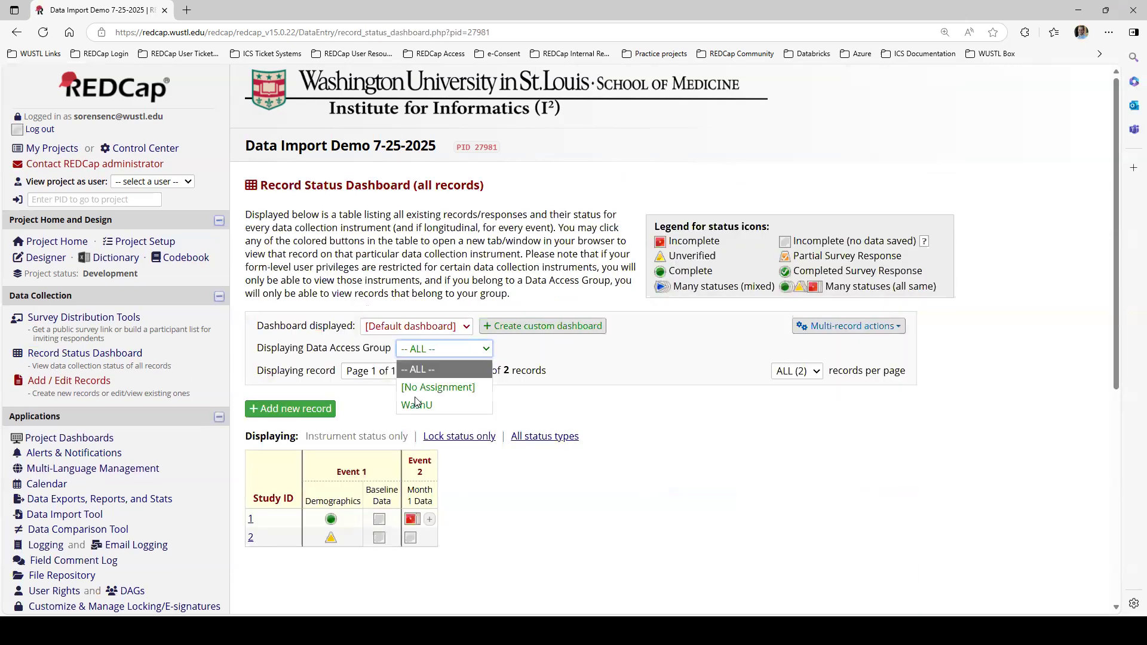
{"action": "left_click", "coordinate": [448, 408]}
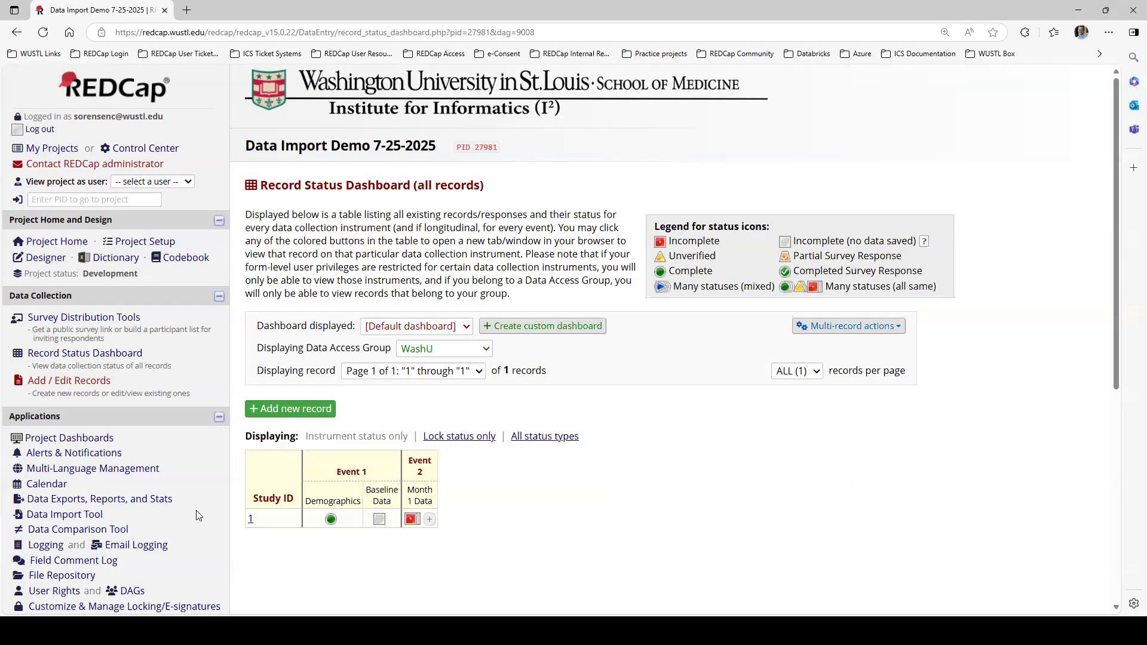
{"action": "left_click", "coordinate": [453, 349]}
{"action": "left_click", "coordinate": [453, 388]}
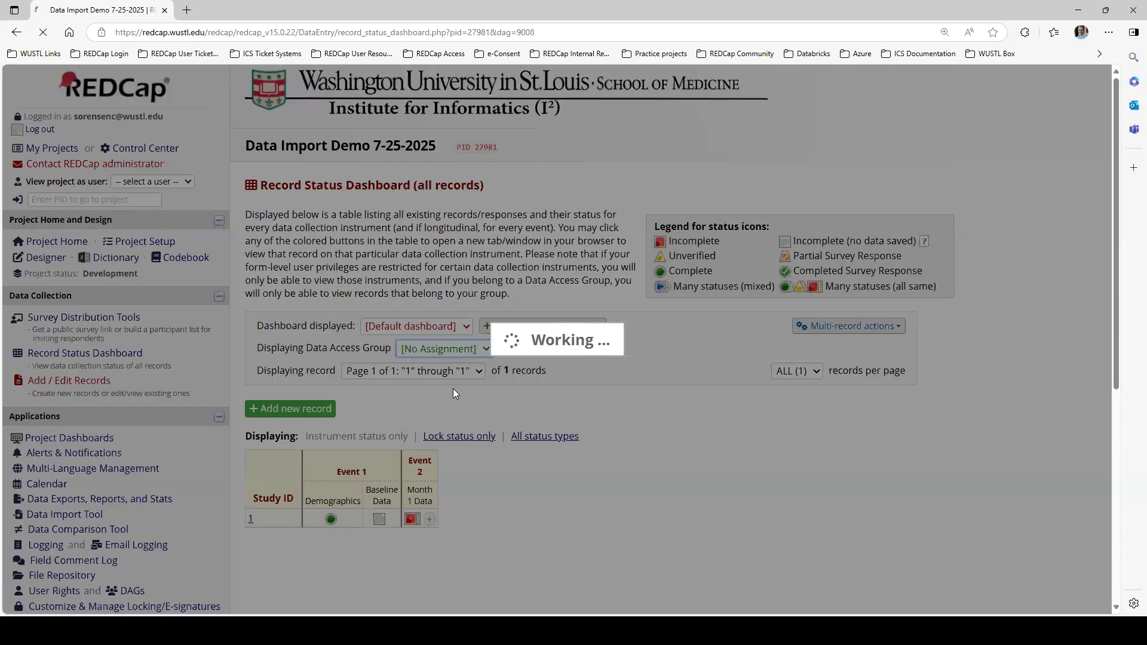